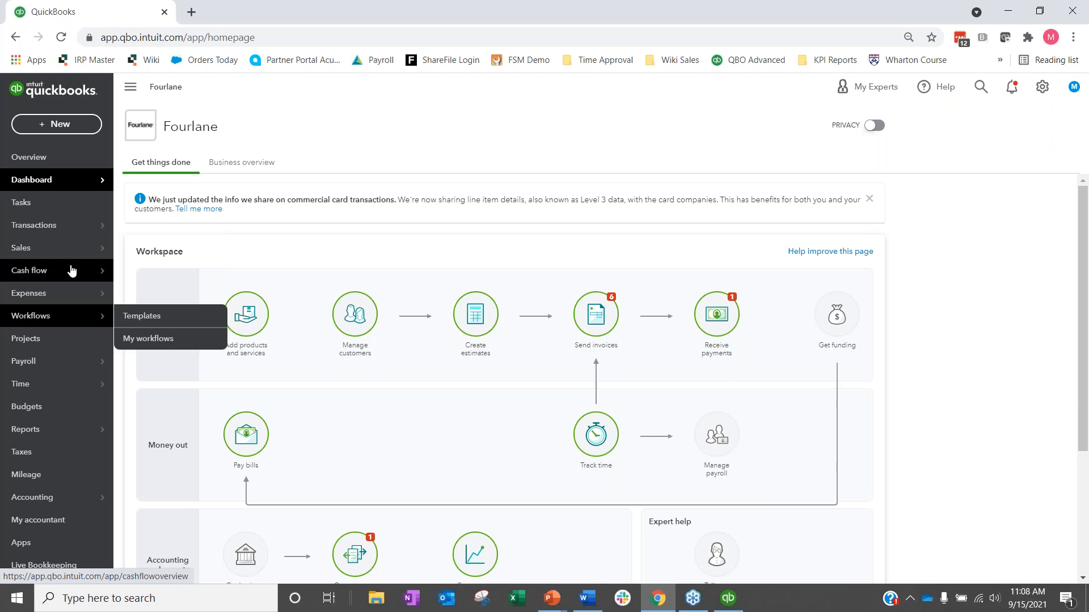
Open the Products and Services list and look through its items
mouse_move(34, 247)
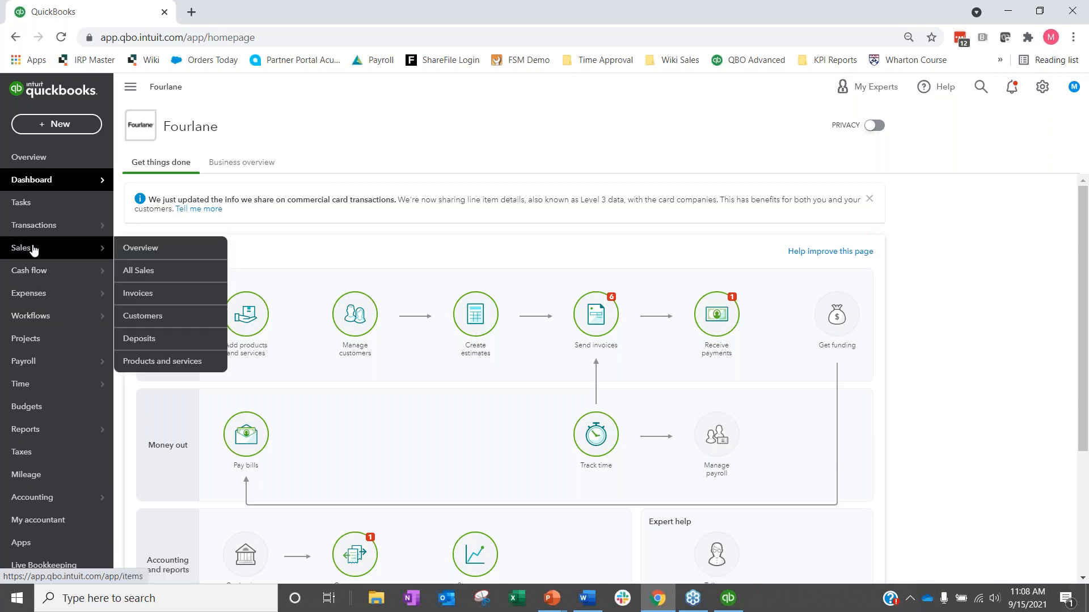
click(175, 366)
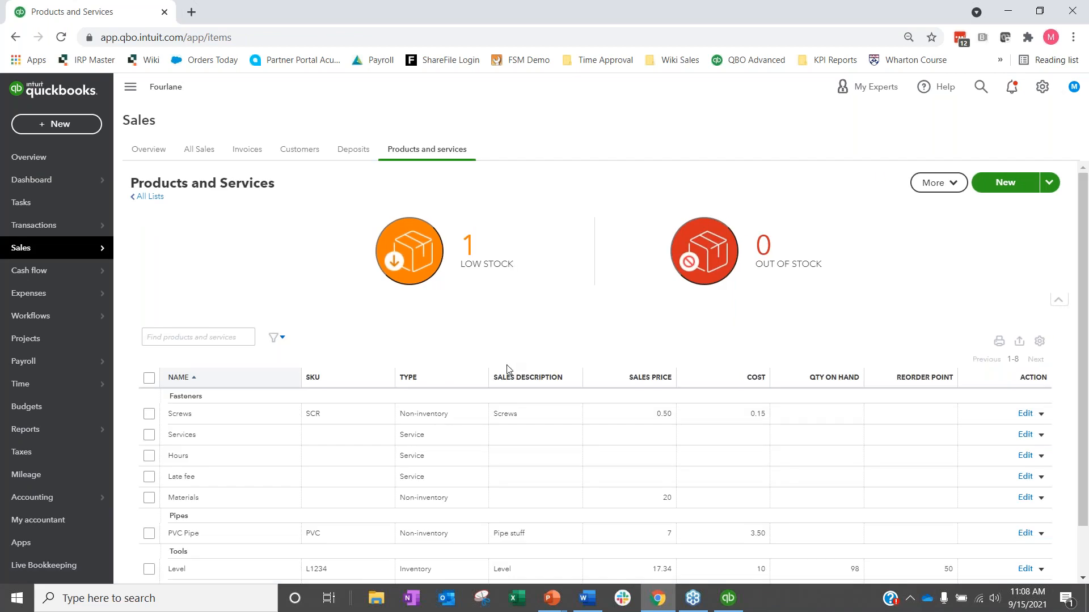
scroll(448, 432, down, 1)
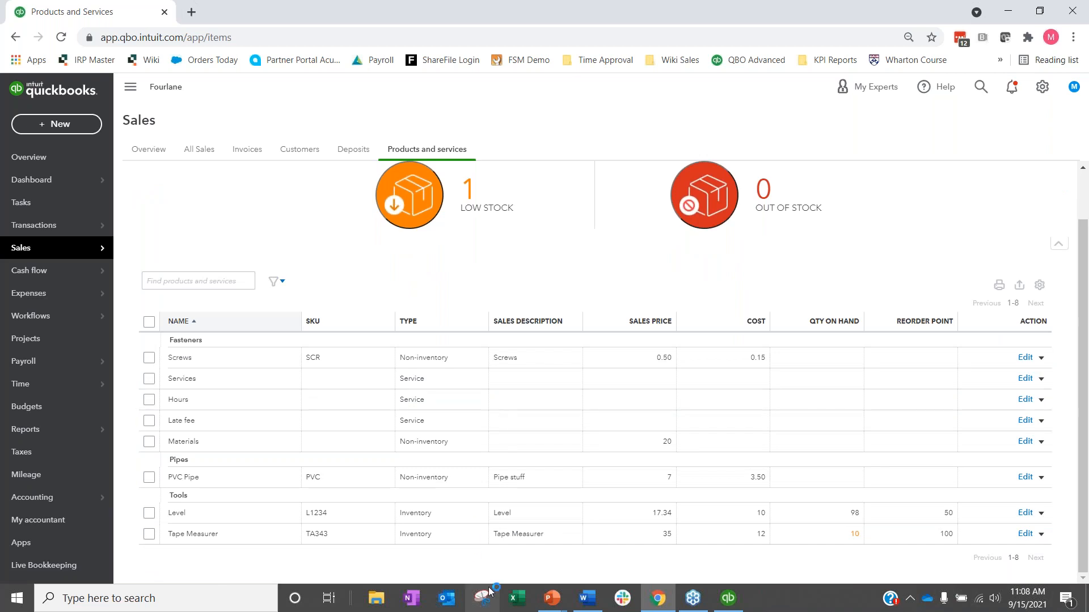
scroll(320, 331, up, 1)
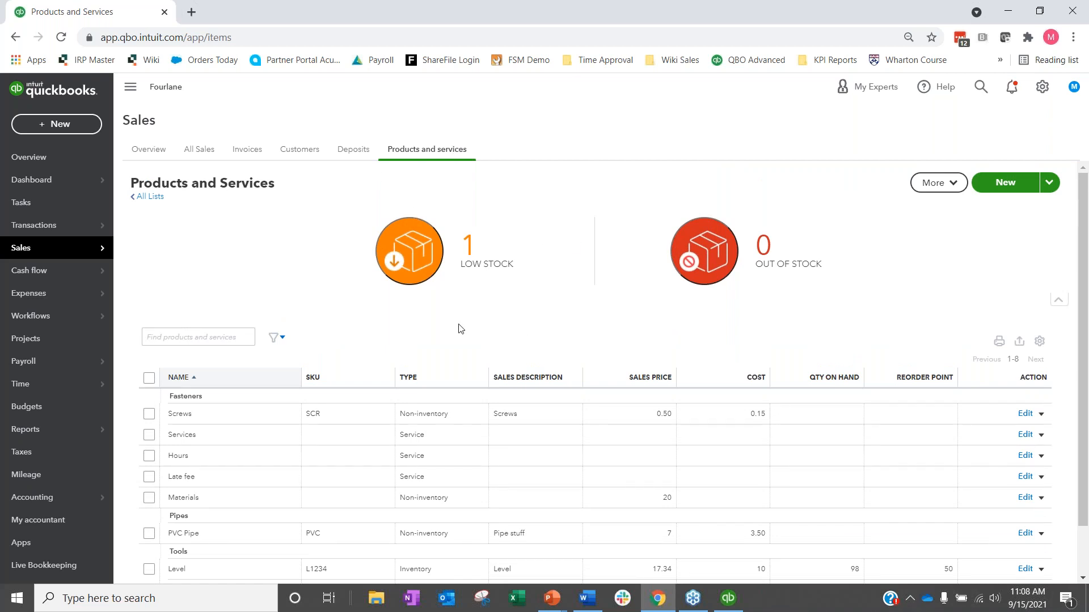
Filter the products list to low-stock items, then clear the filter
click(467, 254)
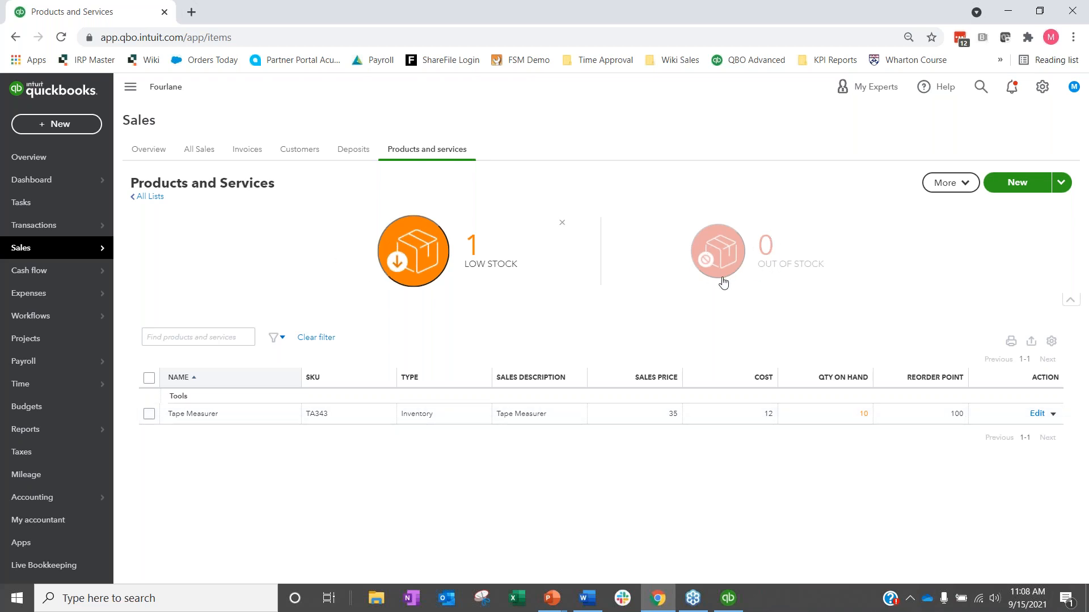
click(562, 223)
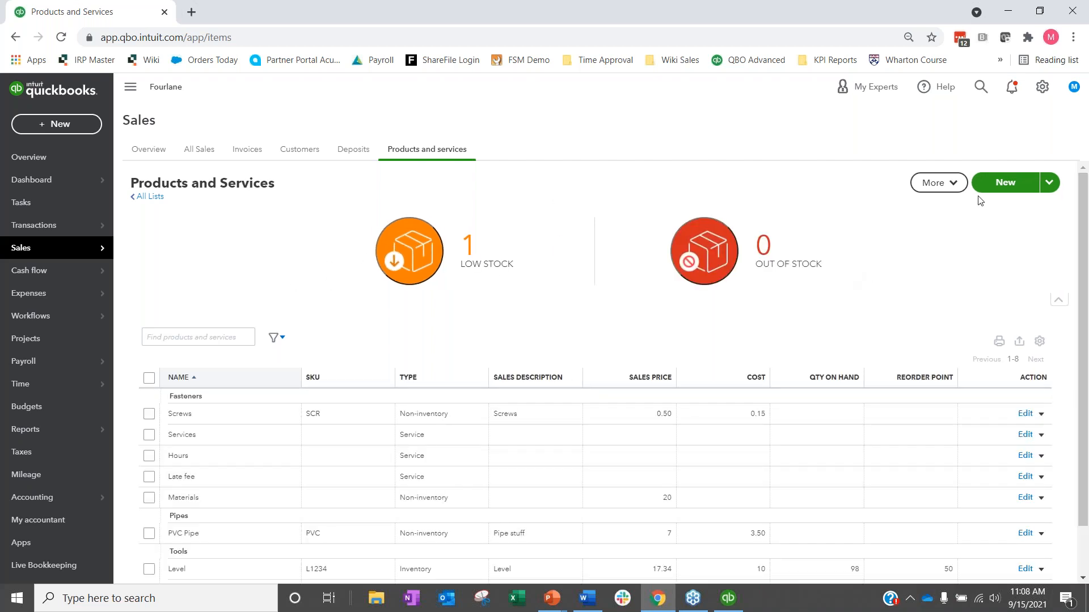
Start a new Inventory item named "Part A" with the SKU PA1232
click(1029, 189)
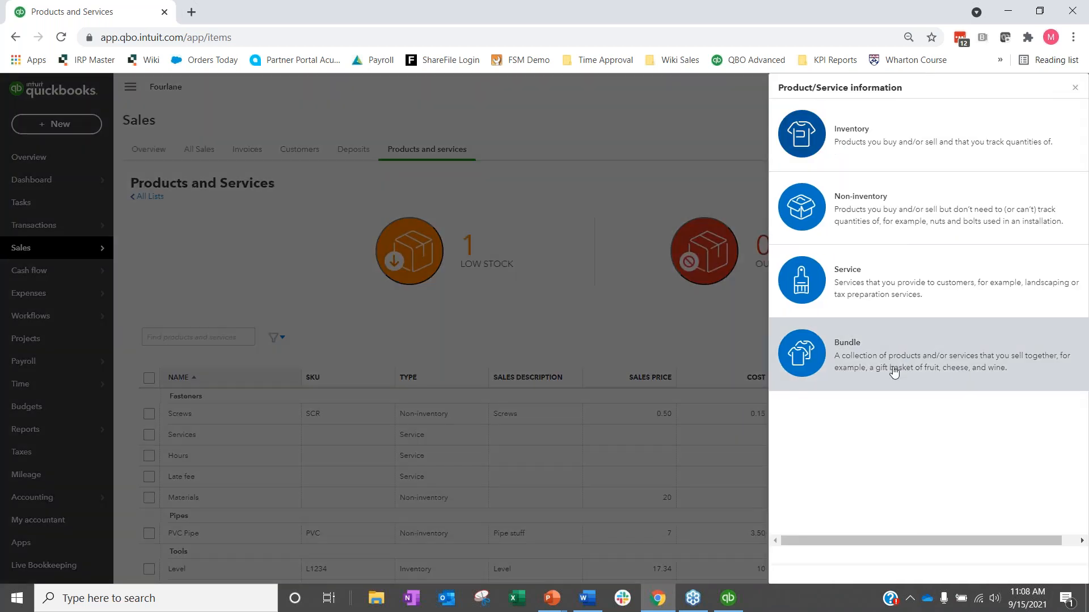
click(893, 148)
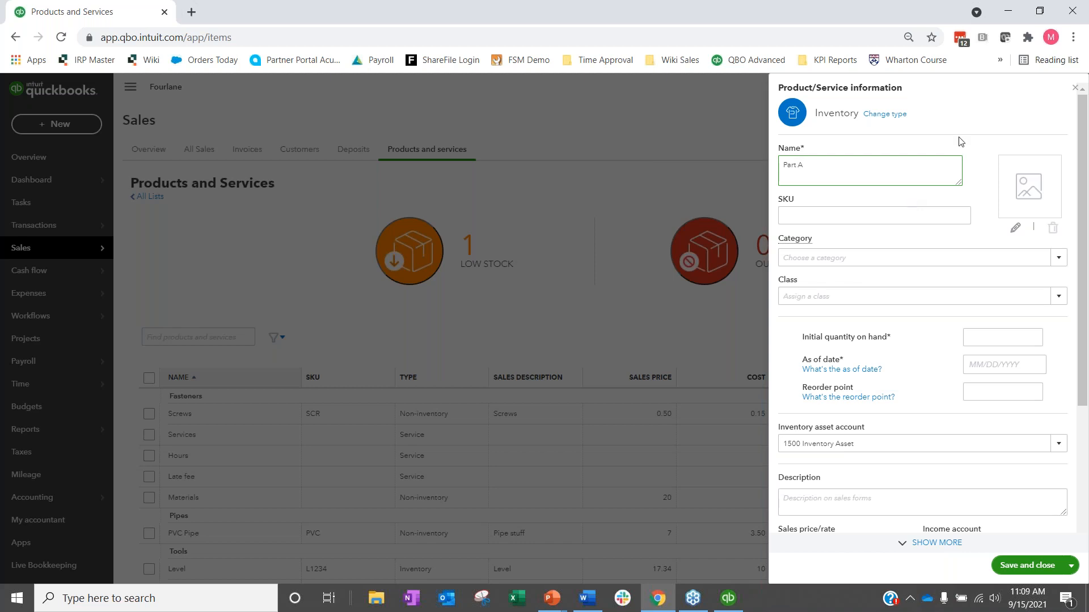
click(853, 220)
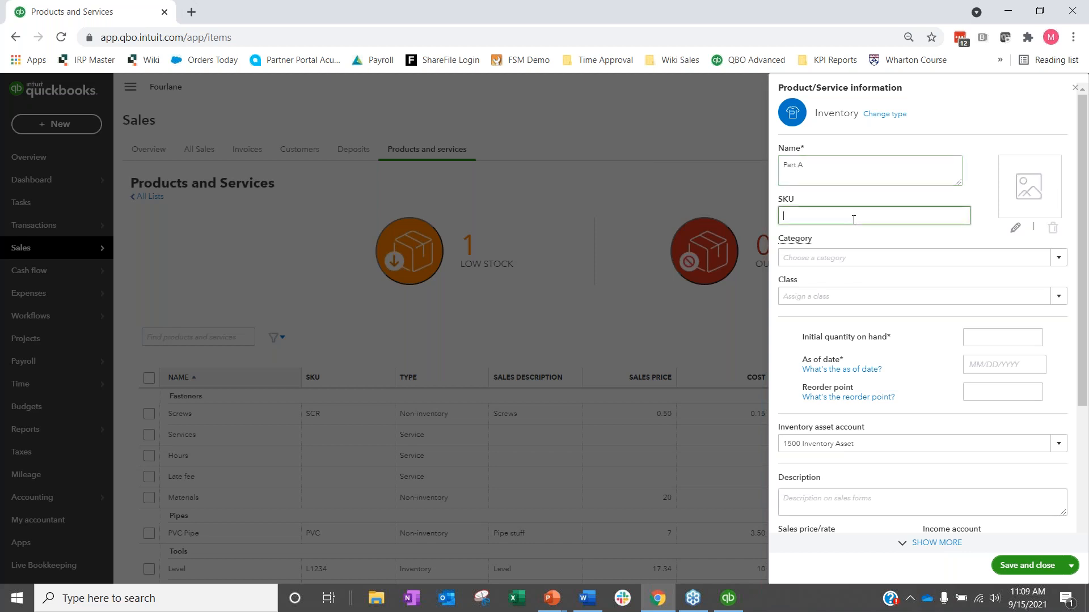
text(PA1232)
Switch to QuickBooks Enterprise, dismiss the startup window and open a blank Inventory Part form from the item list
mouse_move(728, 597)
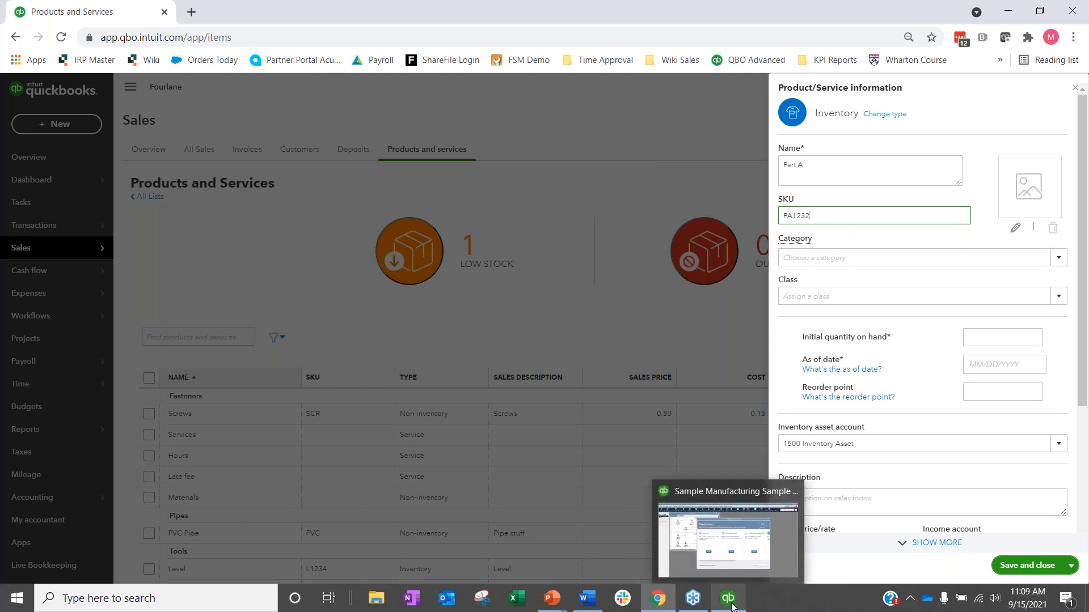
click(729, 564)
click(866, 126)
click(92, 28)
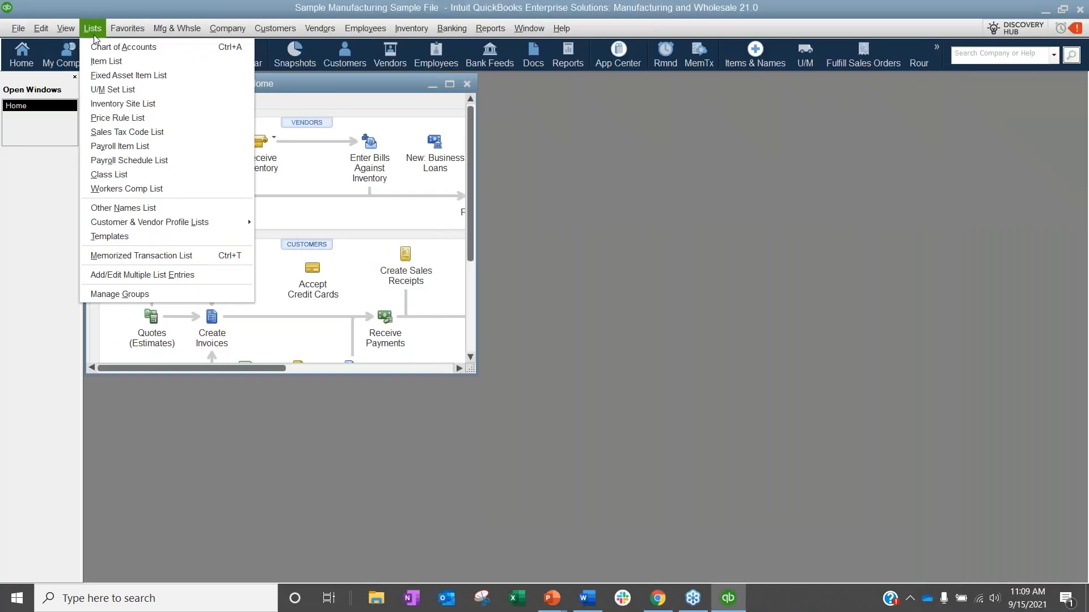
click(103, 61)
key(ctrl+n)
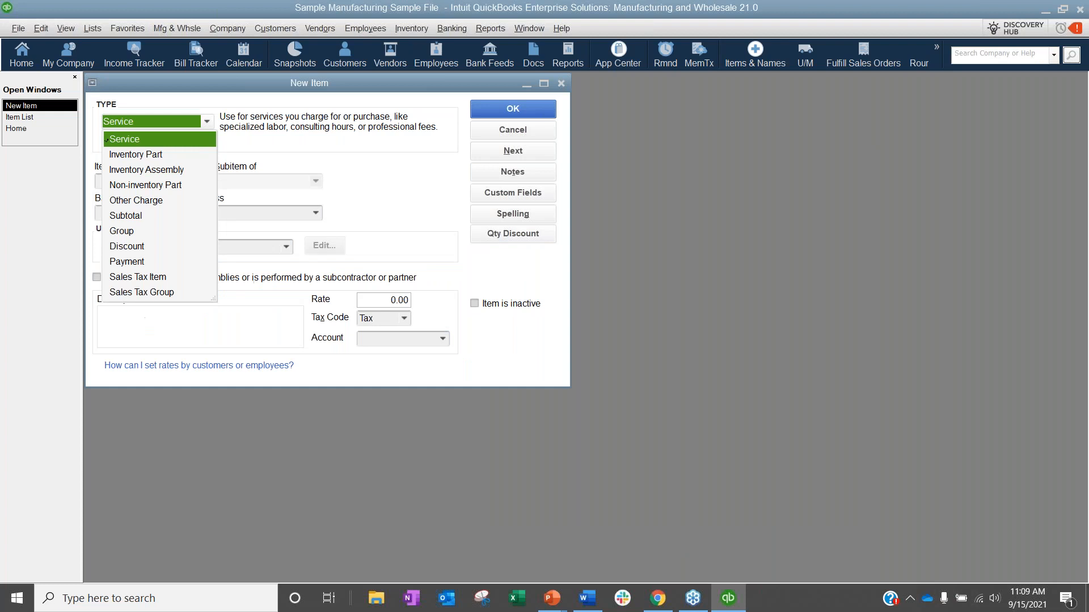
click(133, 154)
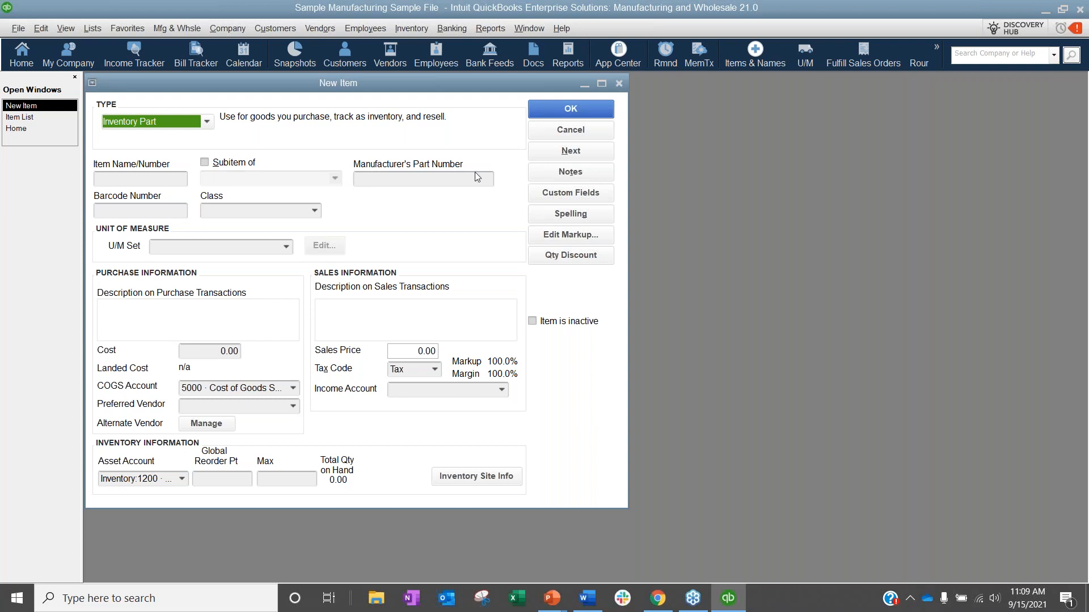
Compare the item identification fields in QuickBooks Online with those of the Enterprise Inventory Part form
mouse_move(658, 598)
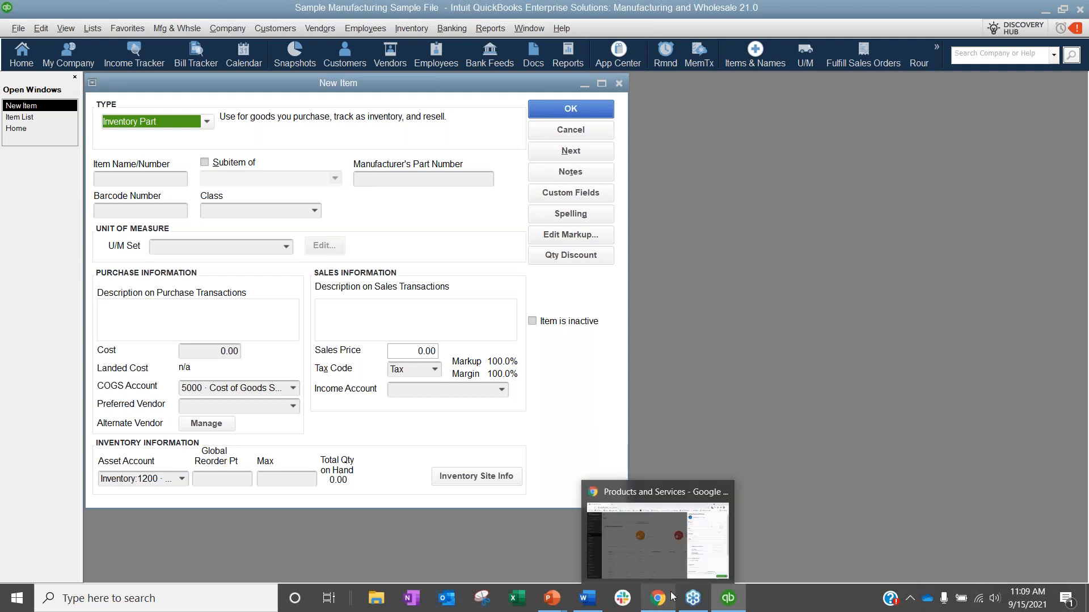
click(722, 556)
mouse_move(781, 235)
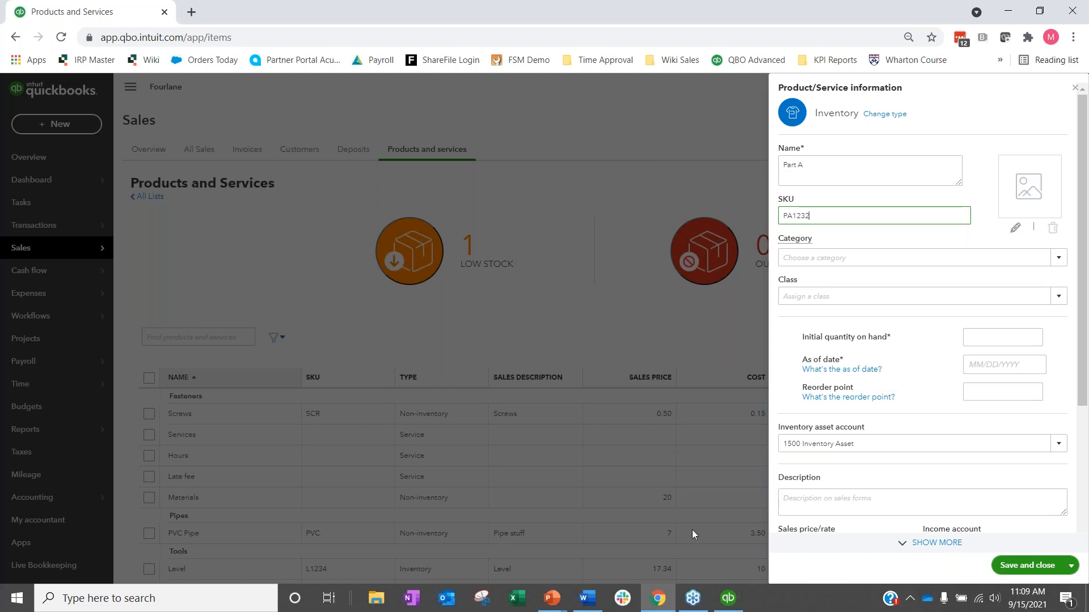
mouse_move(728, 606)
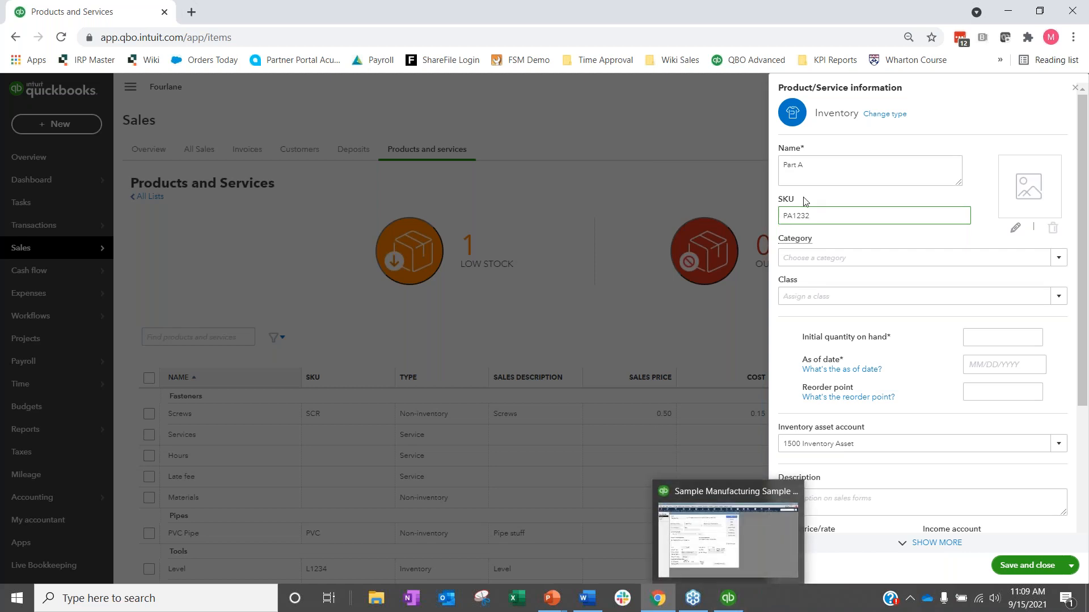
click(729, 601)
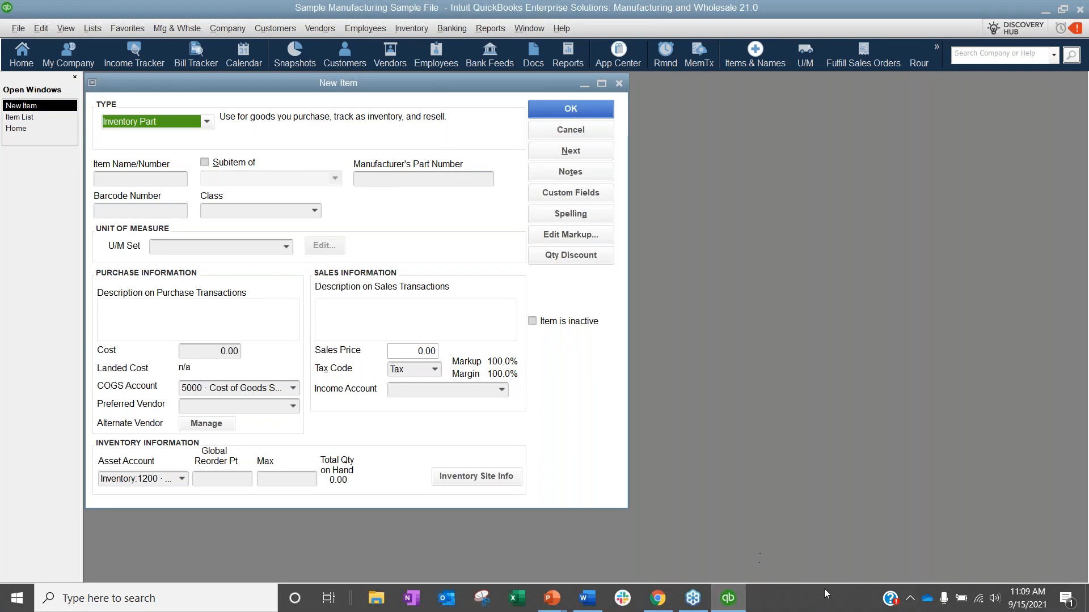
mouse_move(730, 601)
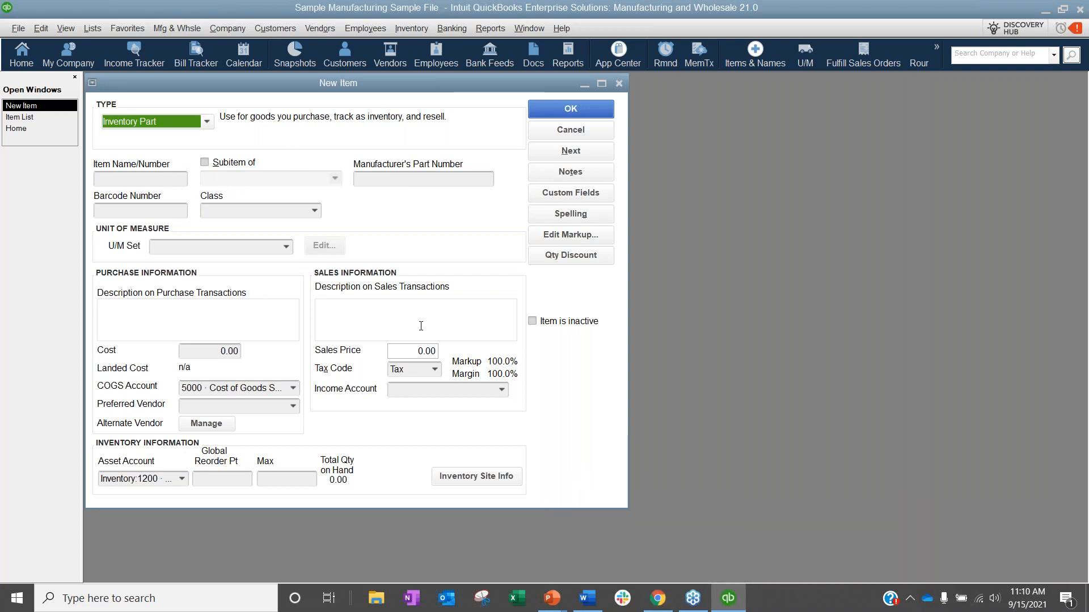
Back in QuickBooks Online, create the category "Parts" for Part A and assign the class Parts
click(658, 598)
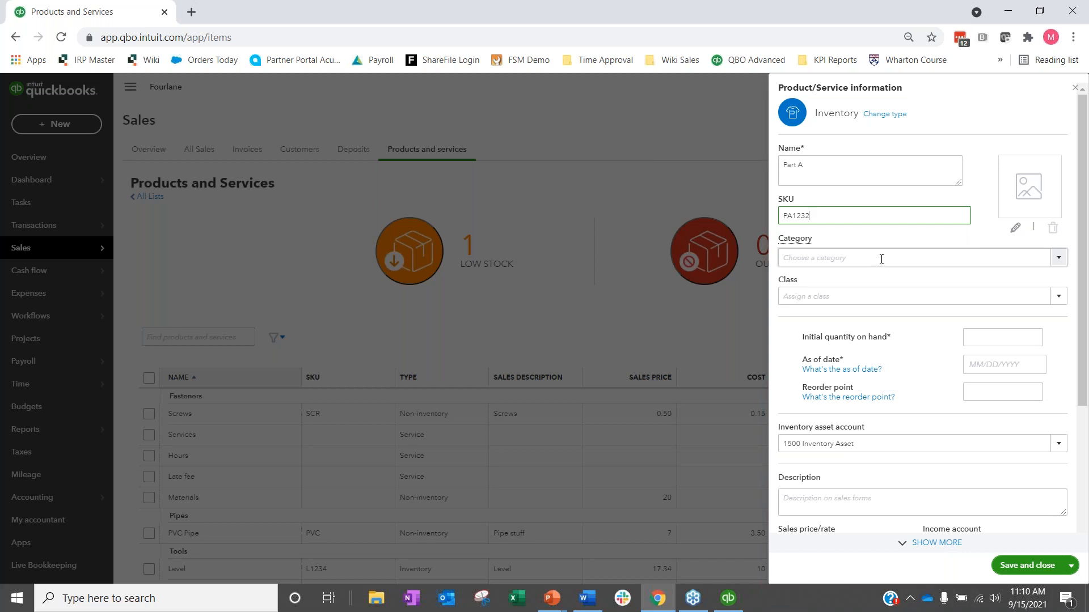
click(1058, 258)
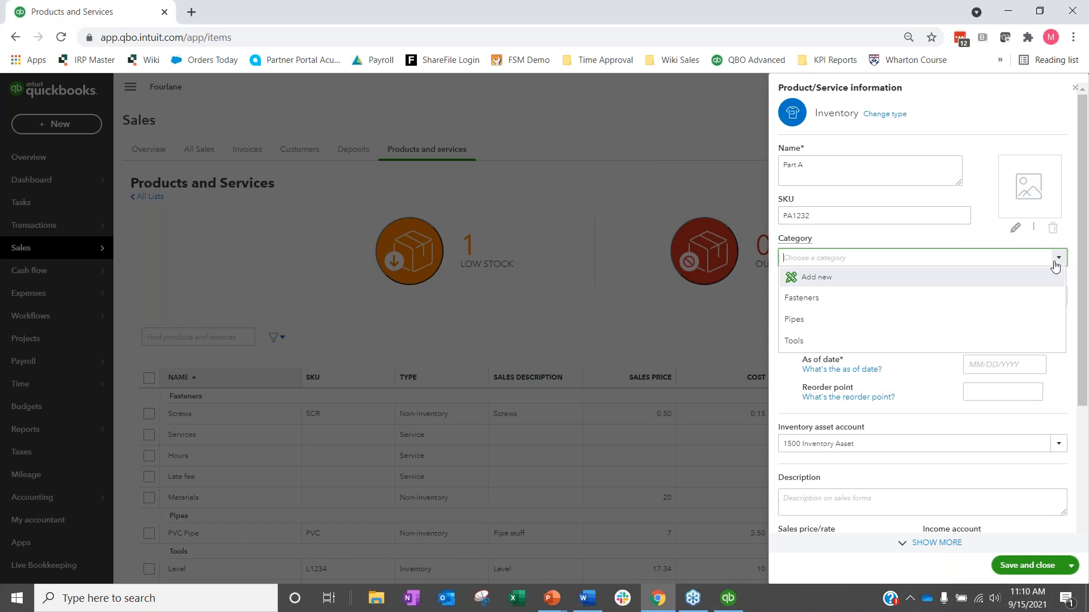
click(822, 277)
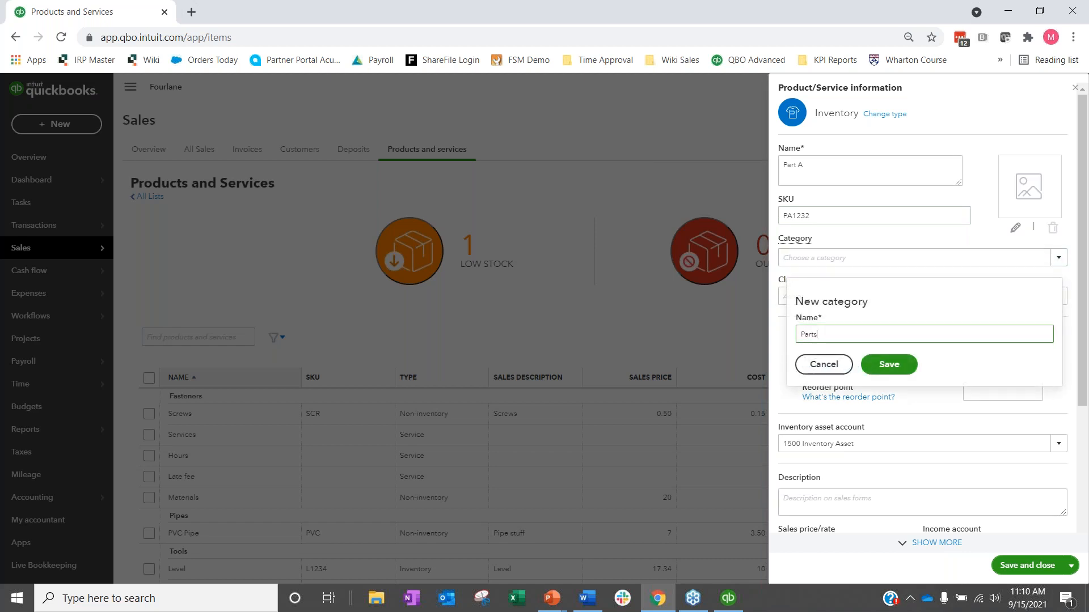
click(887, 364)
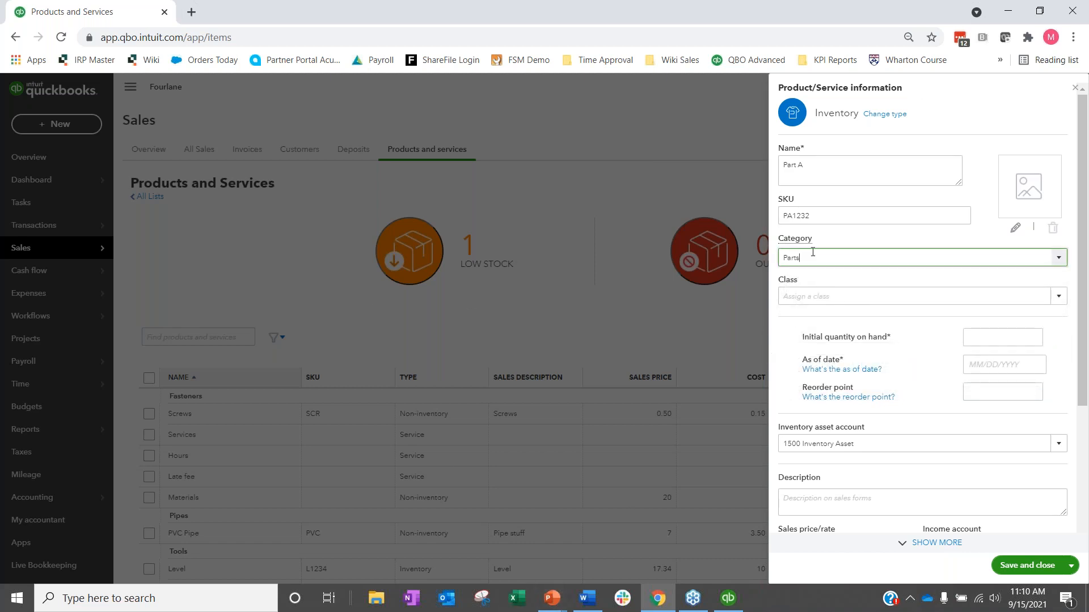
click(1055, 305)
click(828, 337)
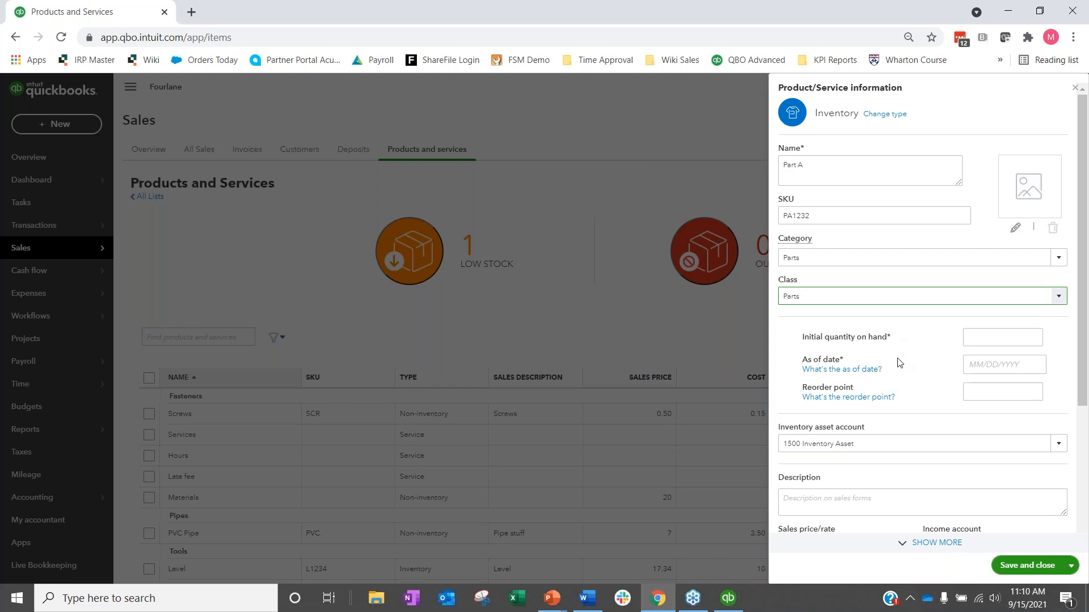
Switch to QuickBooks Enterprise, cancel the new item and view the Company Preferences
click(729, 601)
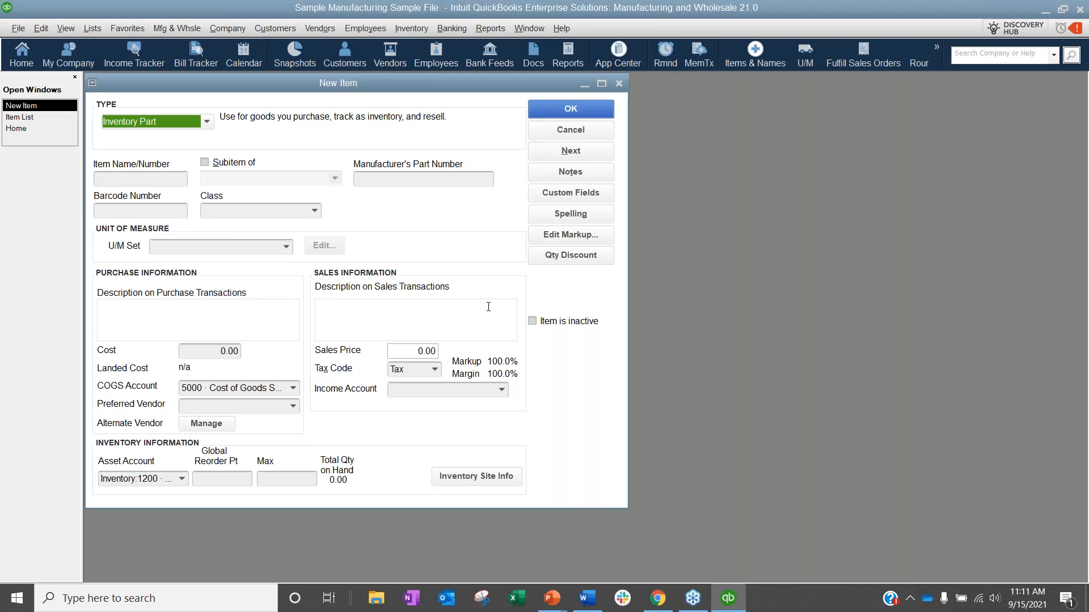
click(584, 135)
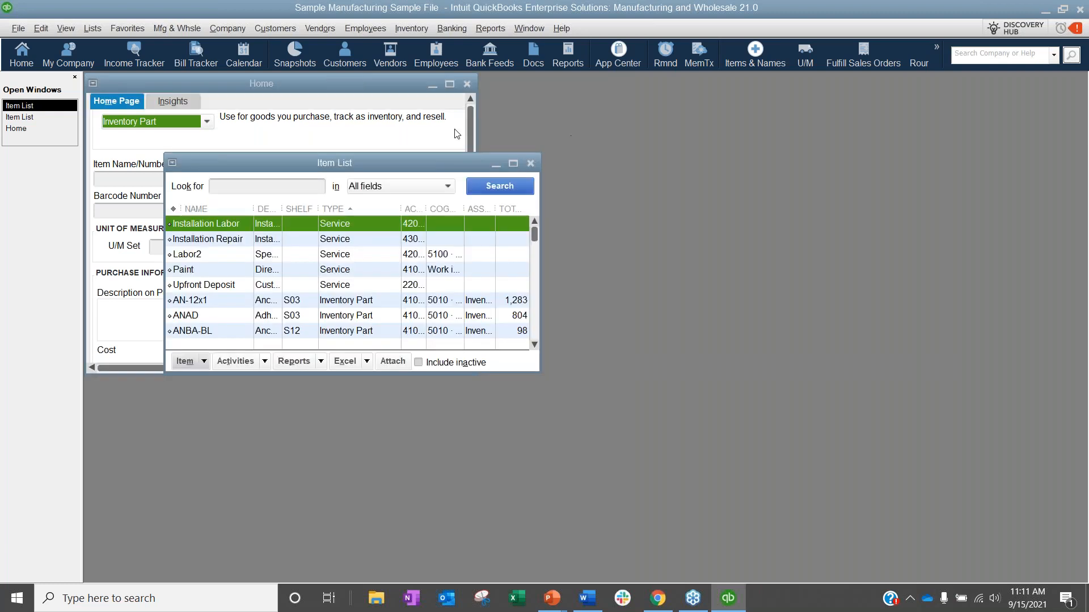
click(41, 28)
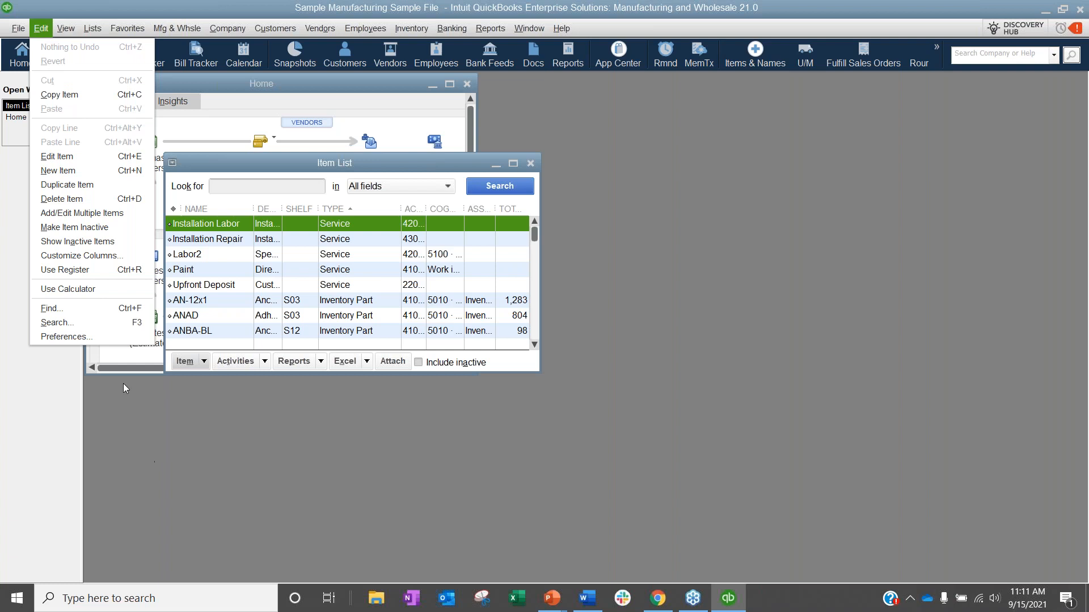
click(126, 339)
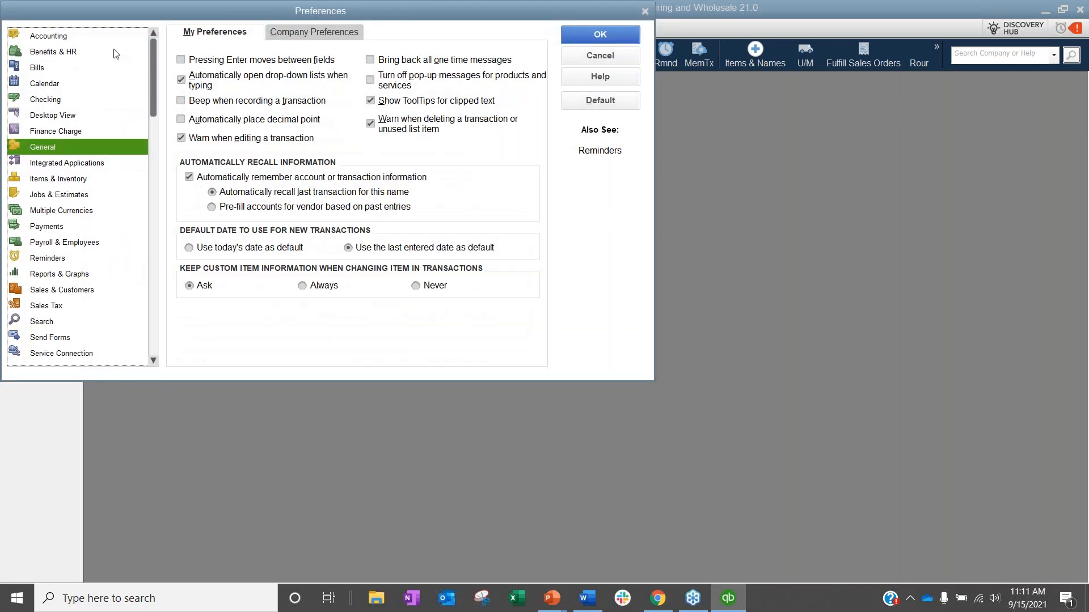
click(326, 36)
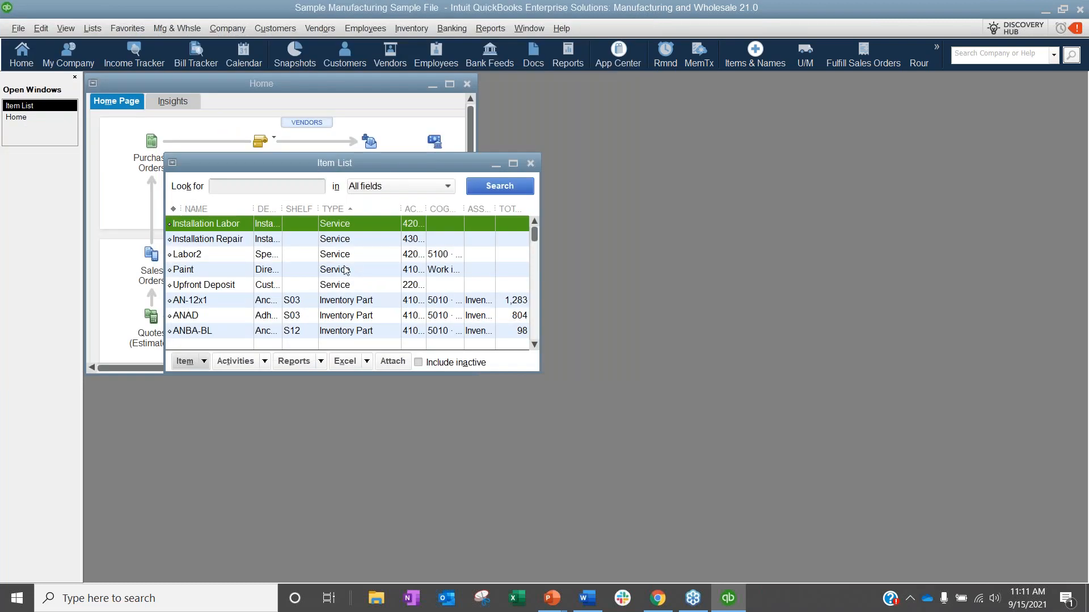
Start a new item of type Inventory Part from the Enterprise item list
key(ctrl+n)
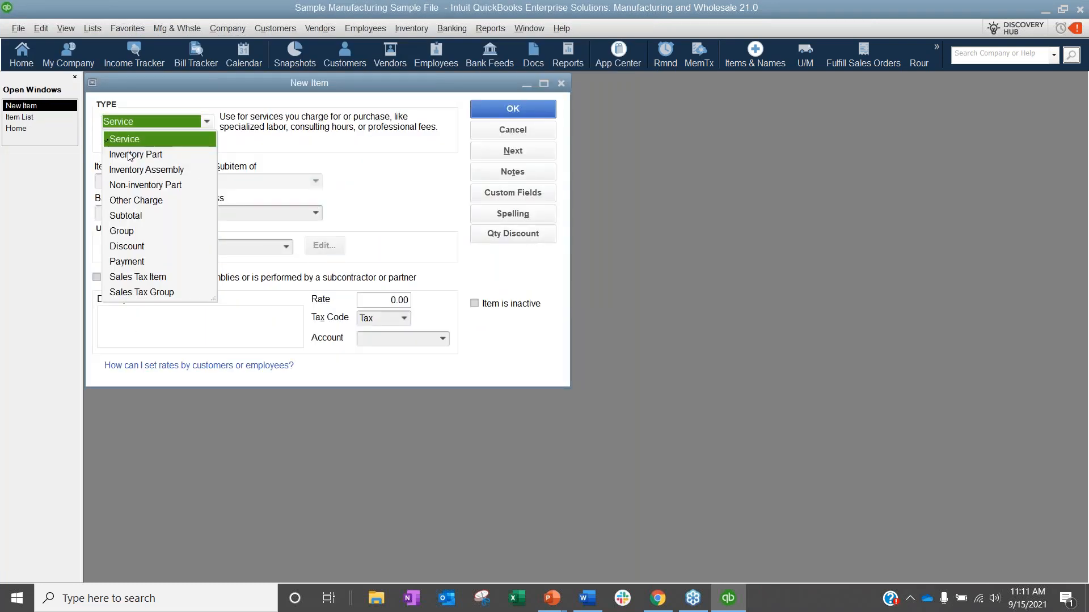
click(135, 155)
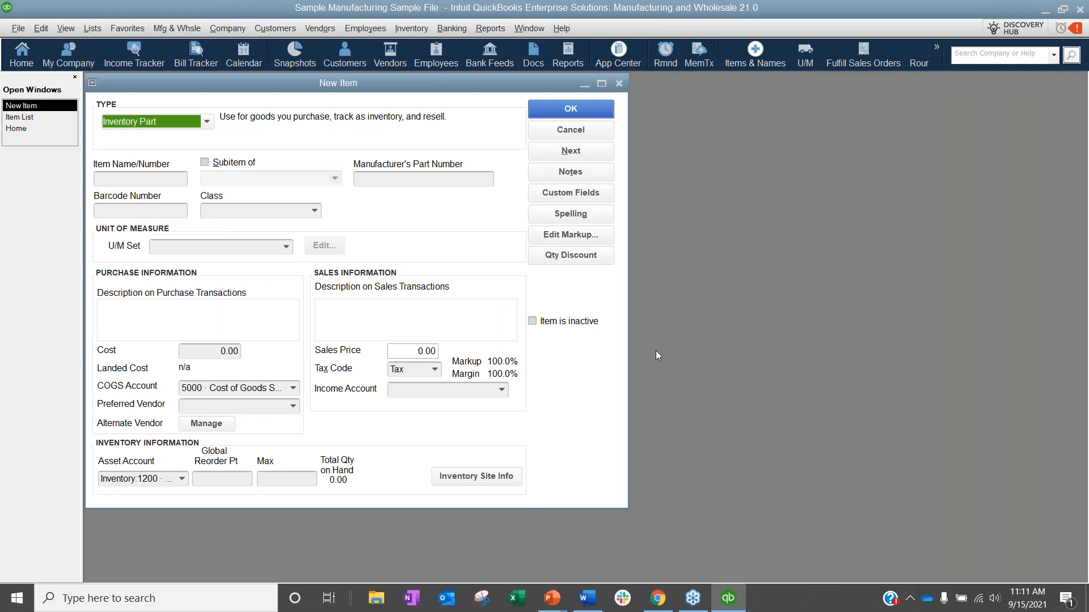
Back in QuickBooks Online, set Part A's initial quantity to 0 as of 09/15/2021 and its reorder point to 100
click(657, 599)
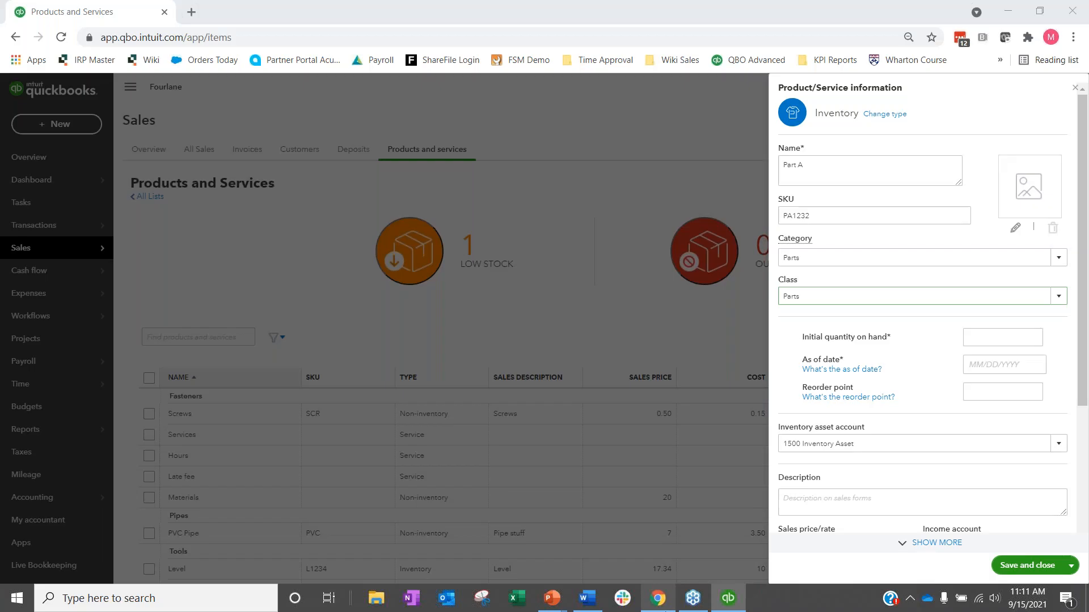
click(1036, 338)
text(0)
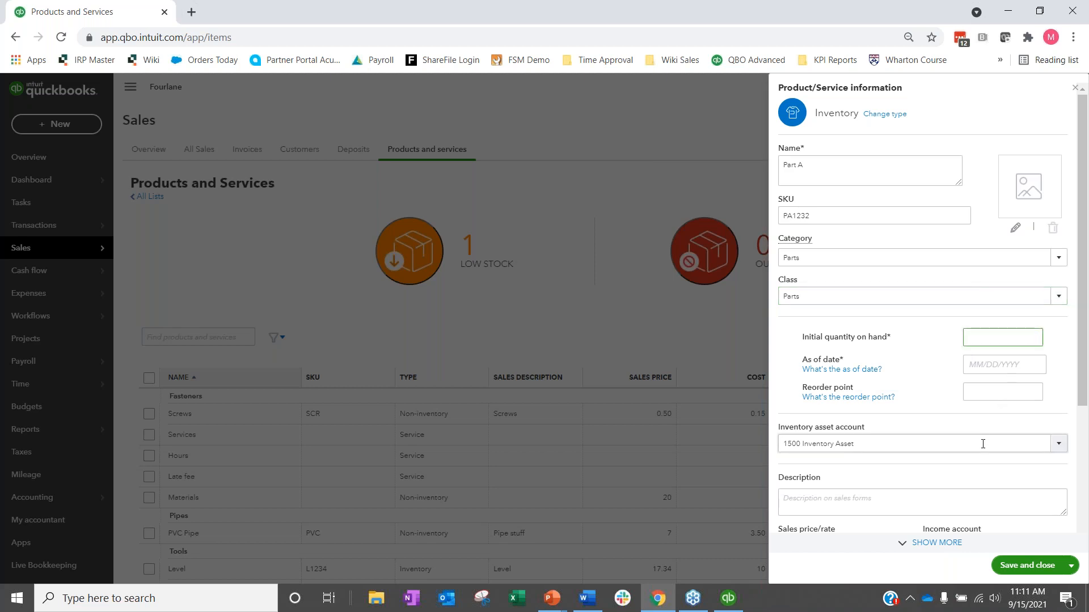
click(990, 363)
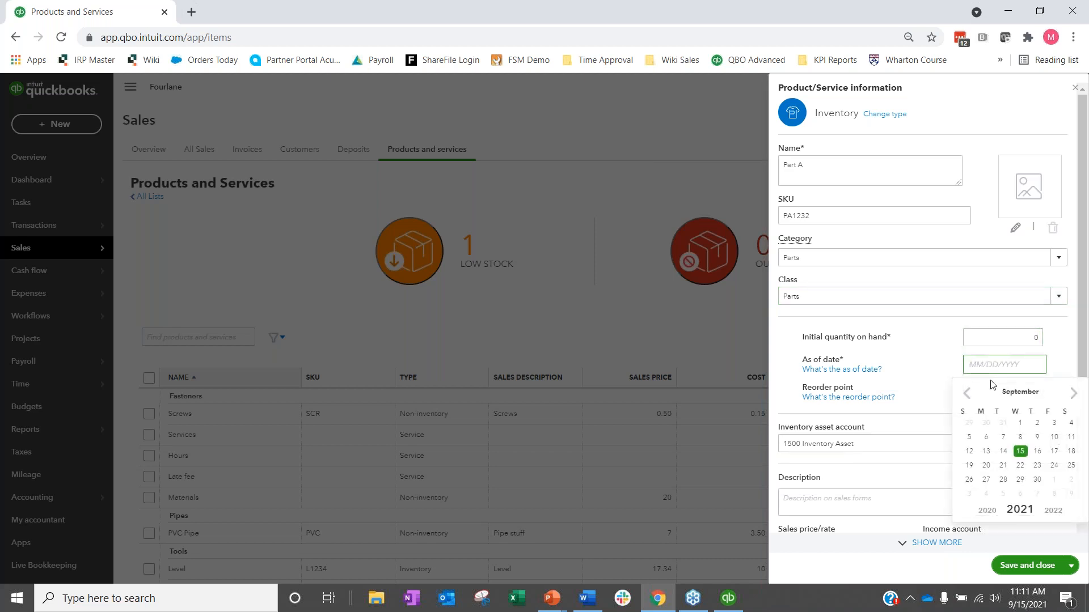
click(1021, 452)
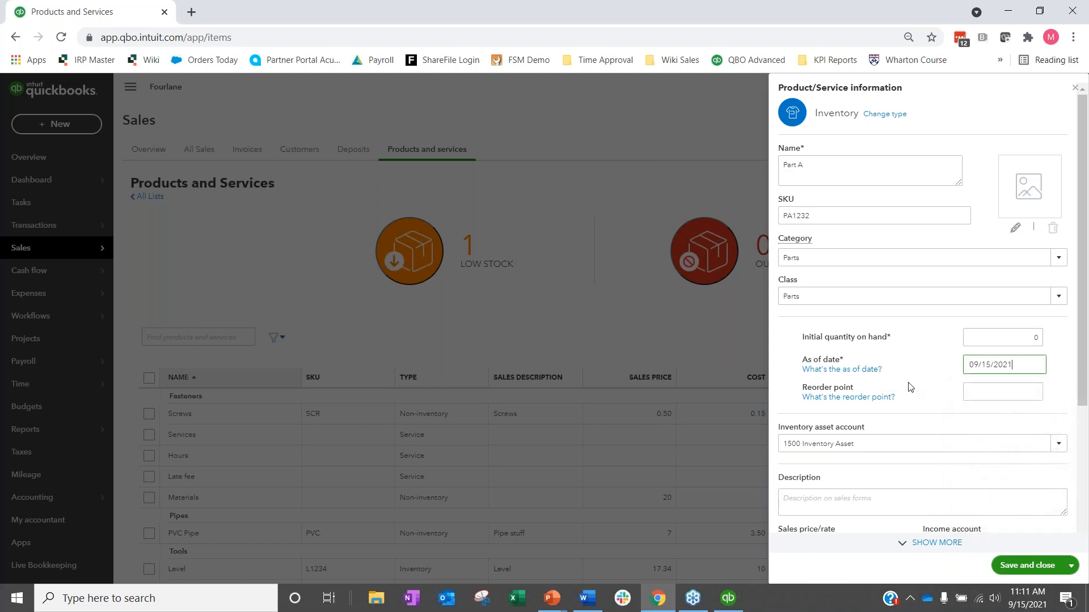
click(984, 390)
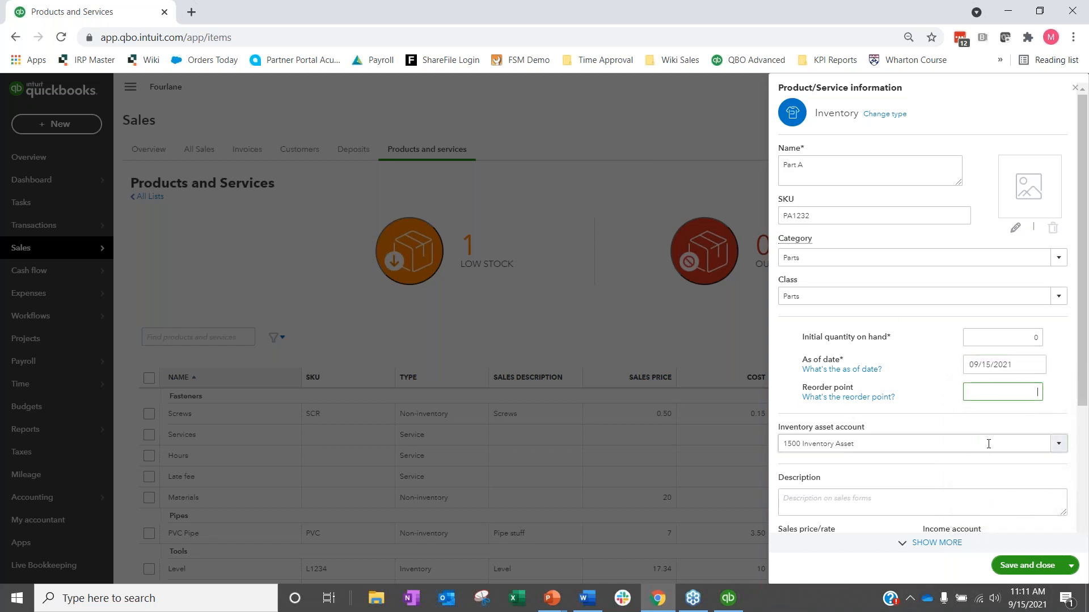
text(100)
click(988, 444)
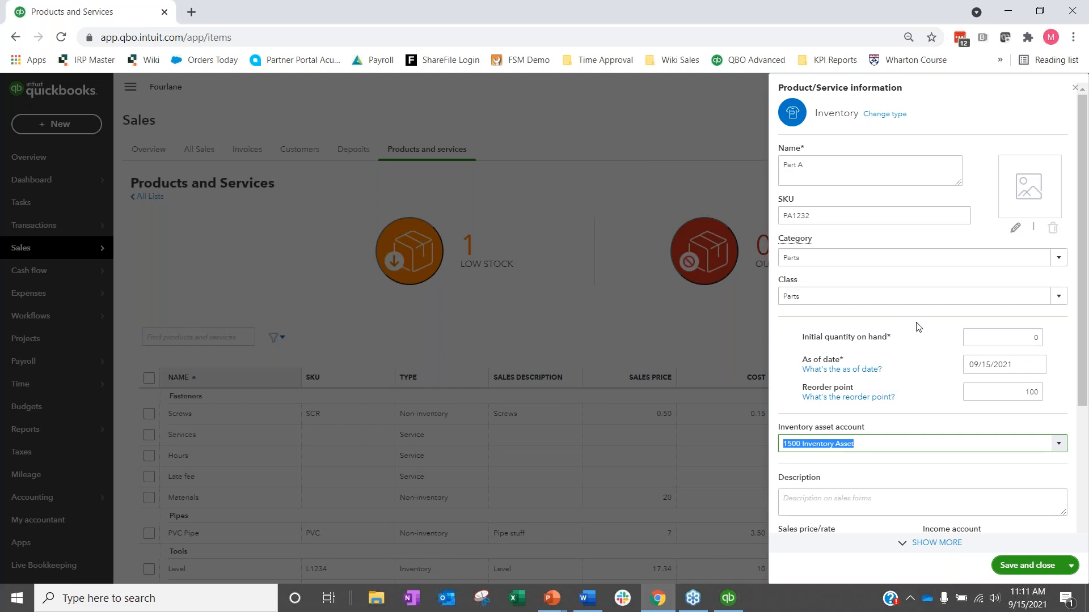
Enter "Special Part A" as the sales description and set the sales price to 25
scroll(916, 322, down, 1)
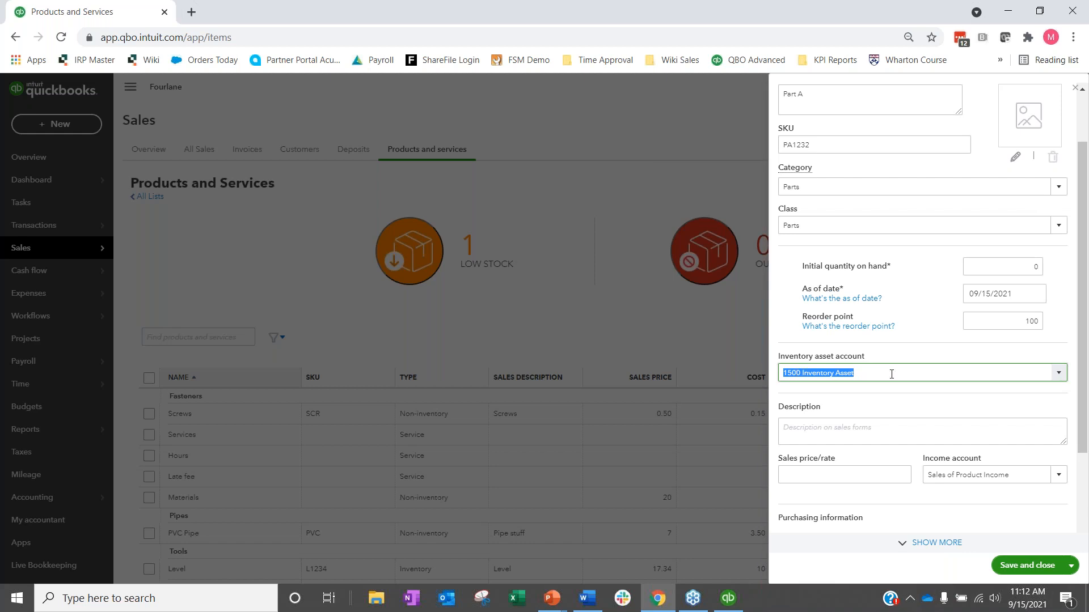
click(875, 430)
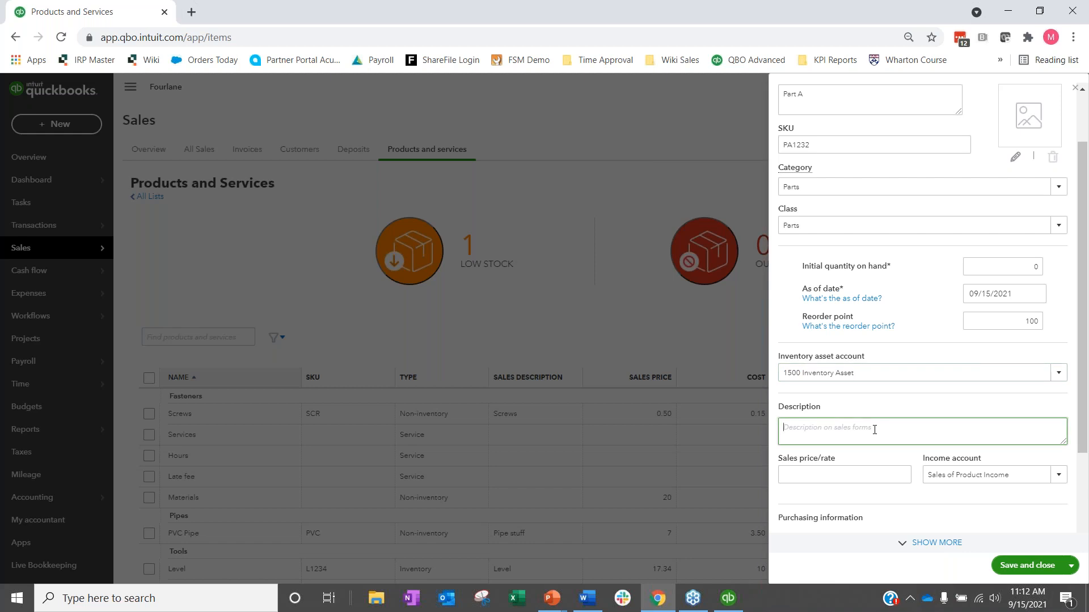
text(Special Part A)
click(860, 475)
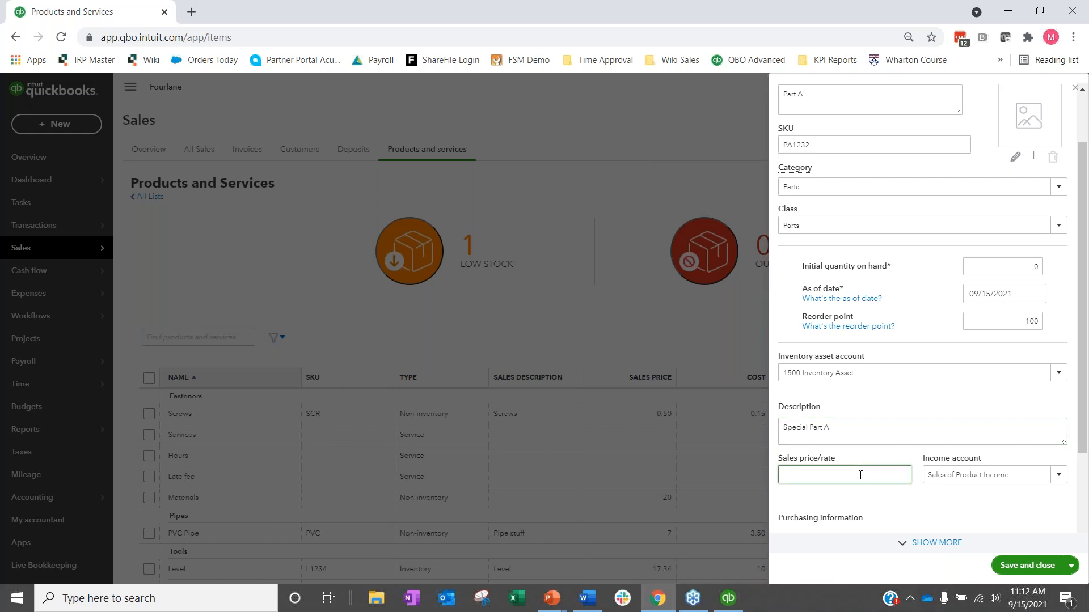
text(25)
scroll(945, 467, down, 2)
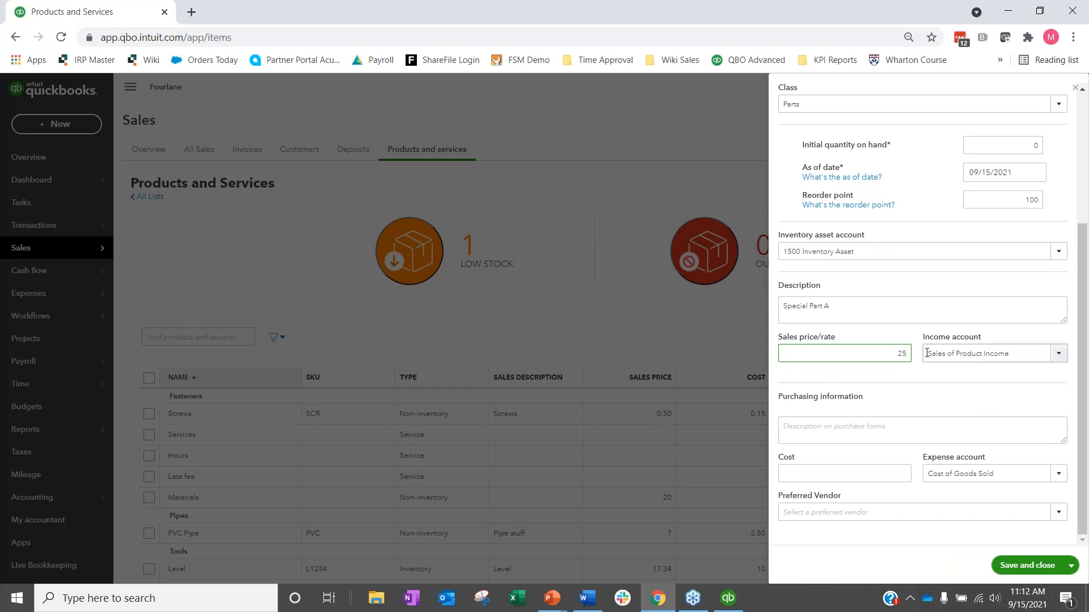
scroll(1021, 374, up, 2)
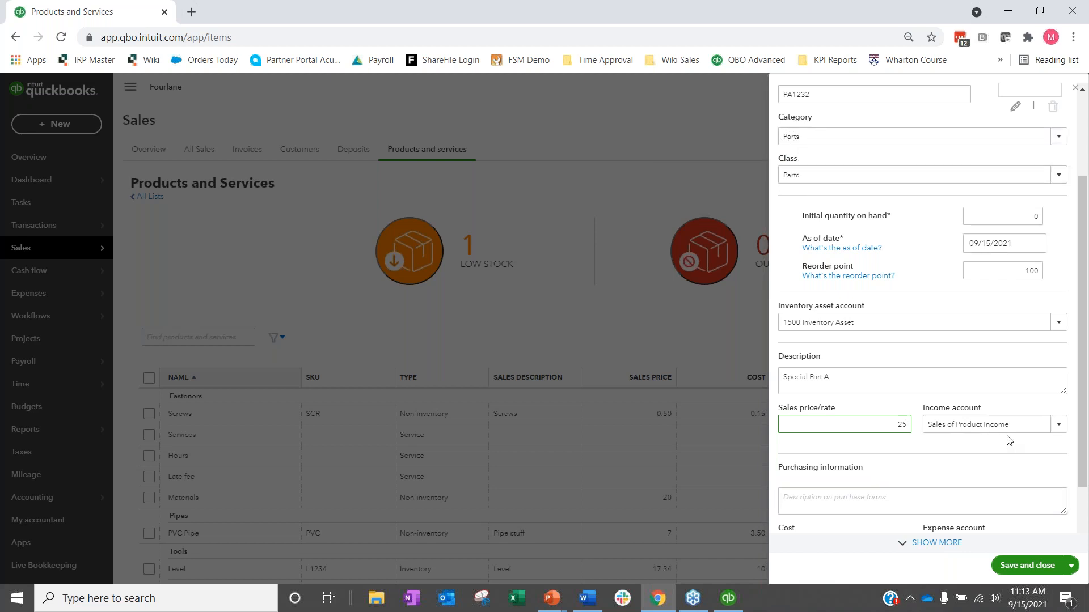
Copy the sales description "Special Part A" into the purchasing description and set the cost to 10
scroll(958, 246, down, 2)
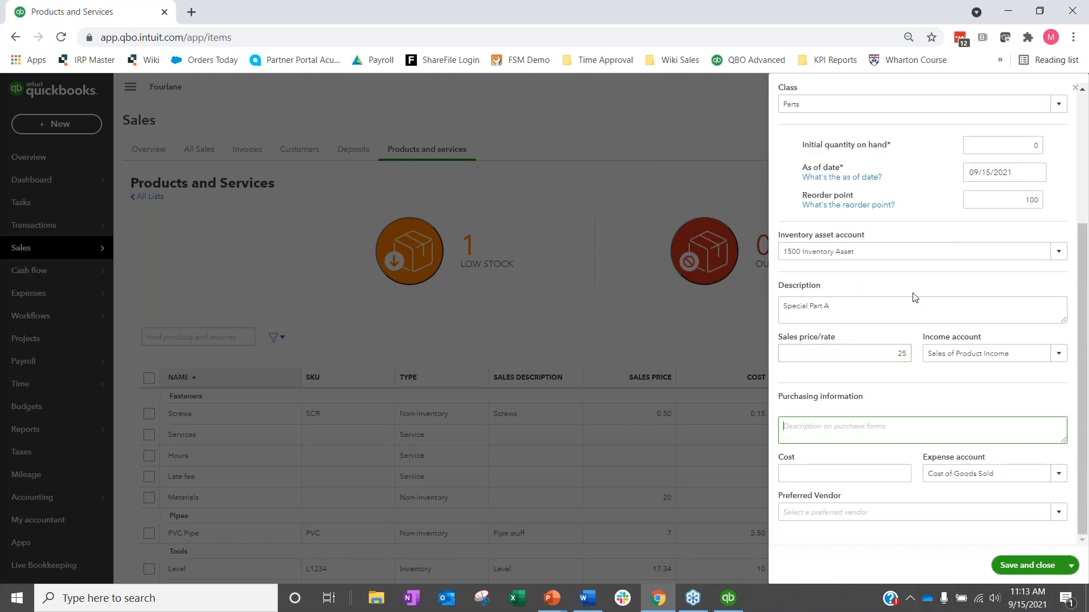
drag(833, 306, 762, 301)
key(ctrl+c)
click(898, 438)
key(ctrl+v)
click(854, 475)
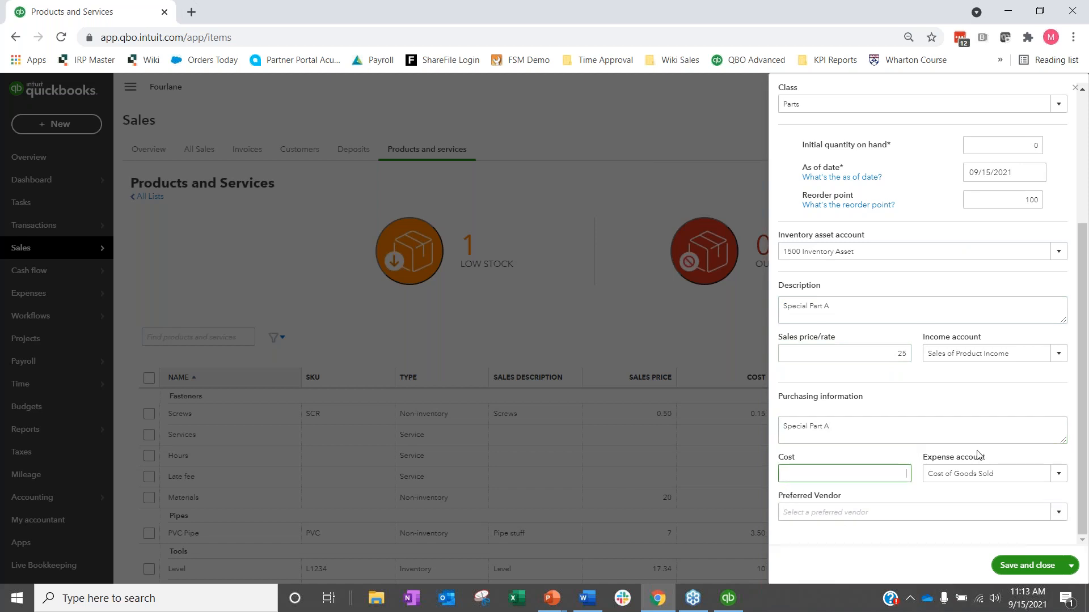
text(10)
Review the available expense accounts for Part A and select Rob's Parts as the preferred vendor
click(1060, 476)
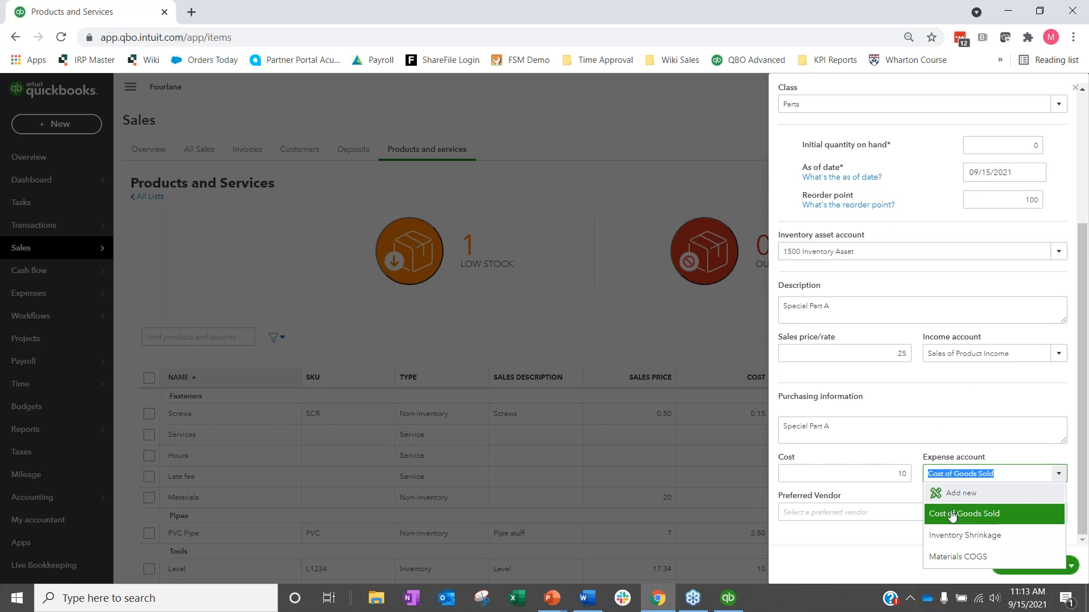
click(950, 404)
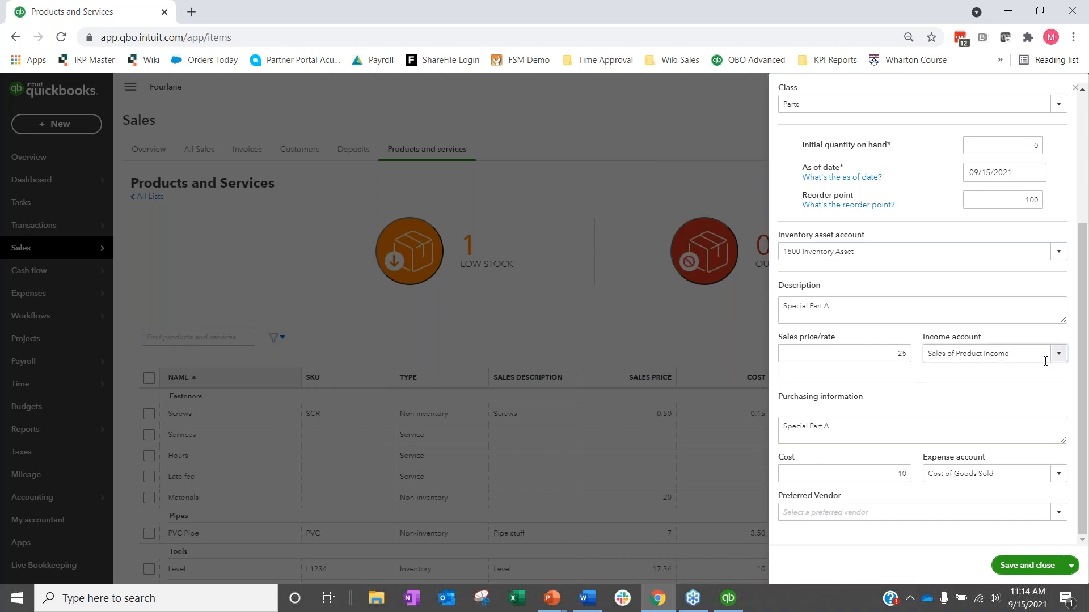
click(1063, 516)
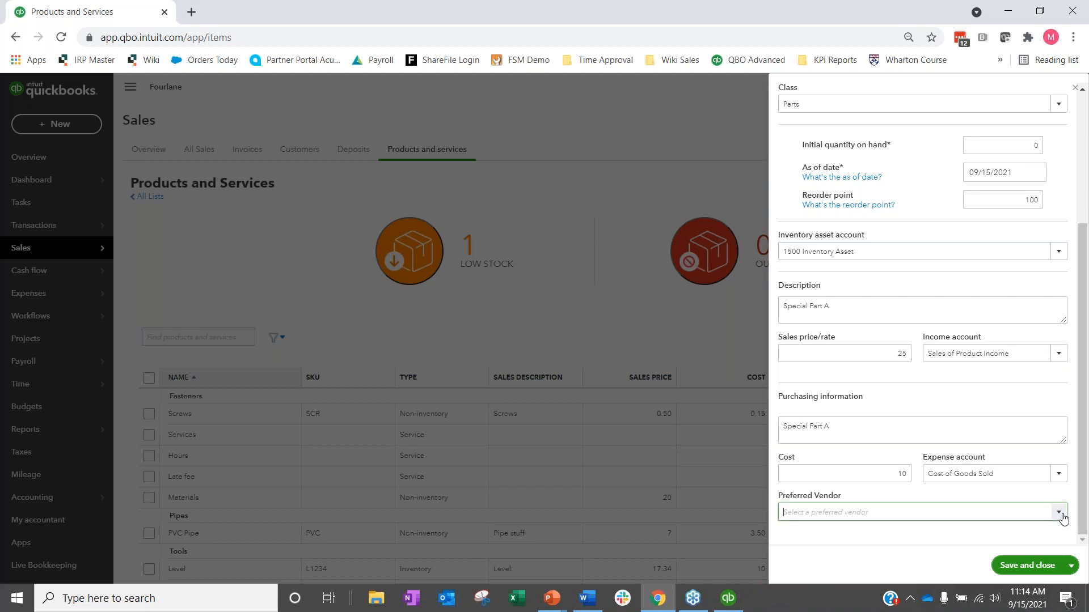
click(812, 491)
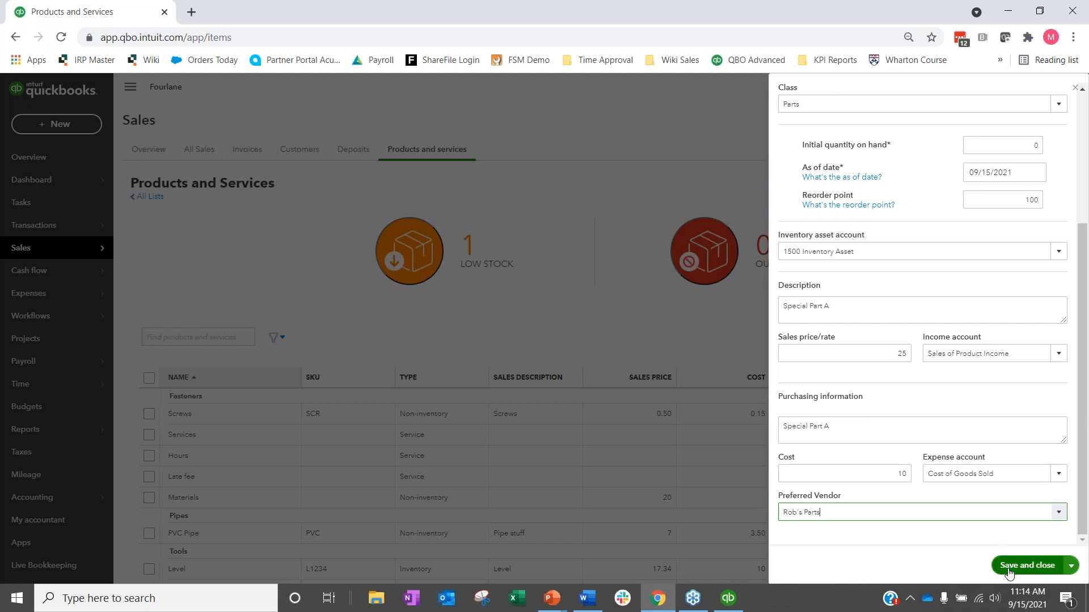
Switch to QuickBooks Enterprise and examine the Class field and other Inventory Part fields in the New Item form
click(729, 601)
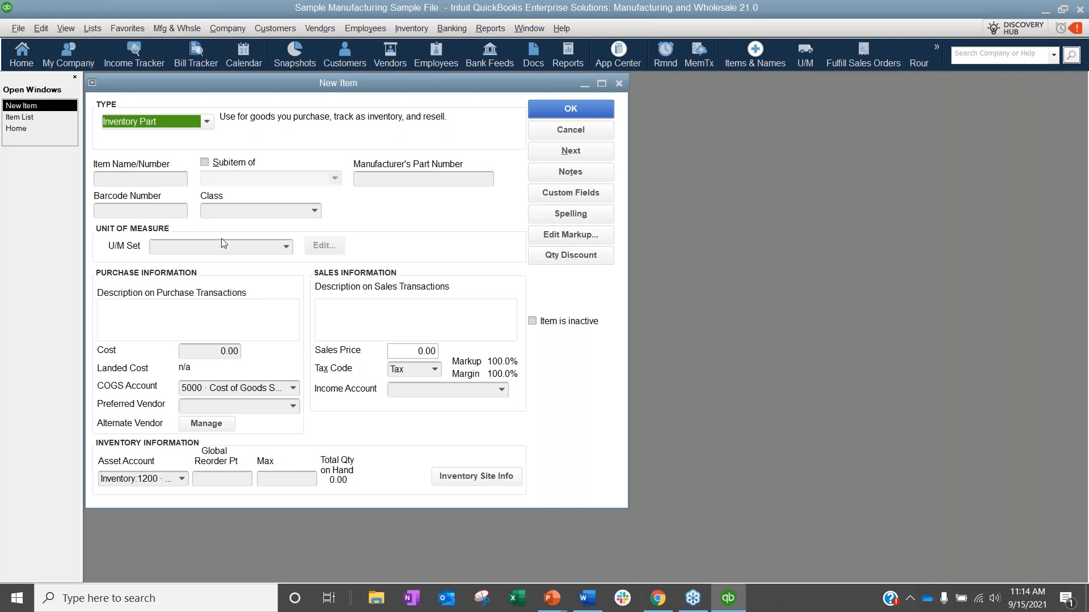
click(315, 212)
click(319, 213)
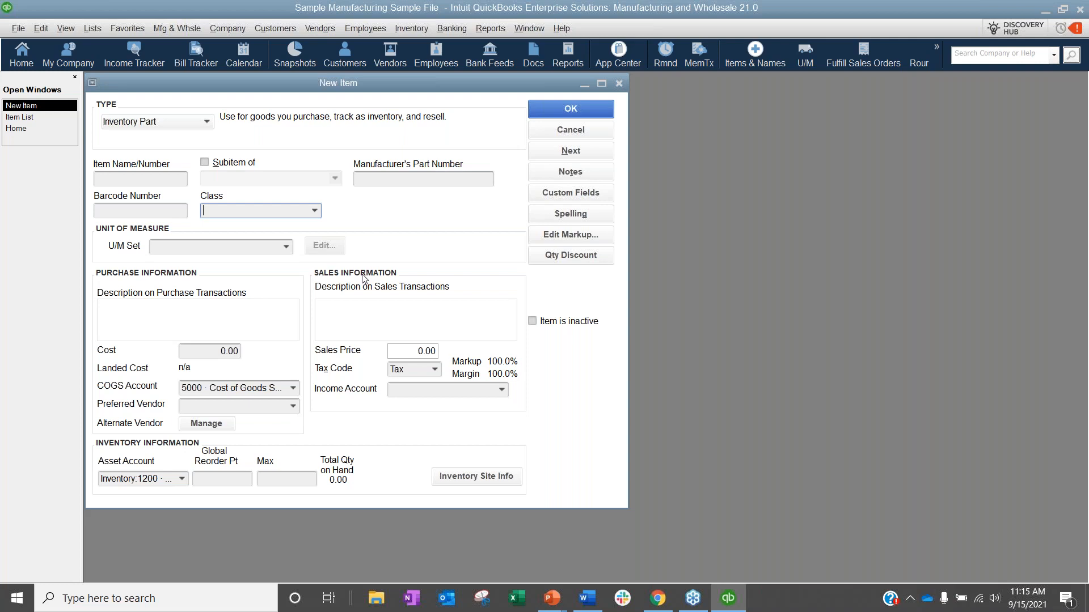
Return to QuickBooks Online, save Part A and start another new inventory item
click(658, 602)
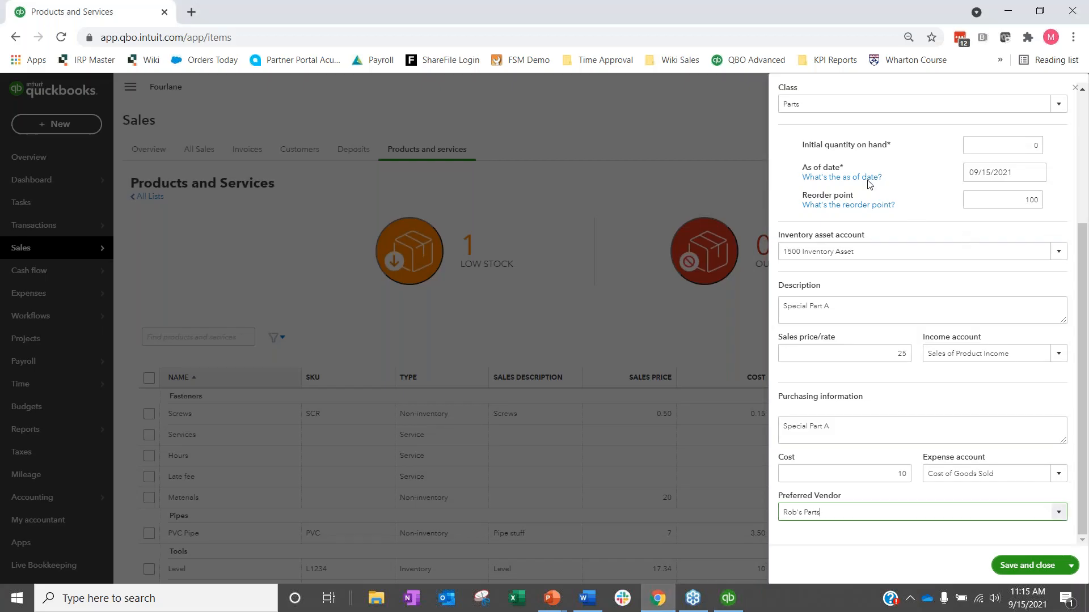
click(1071, 565)
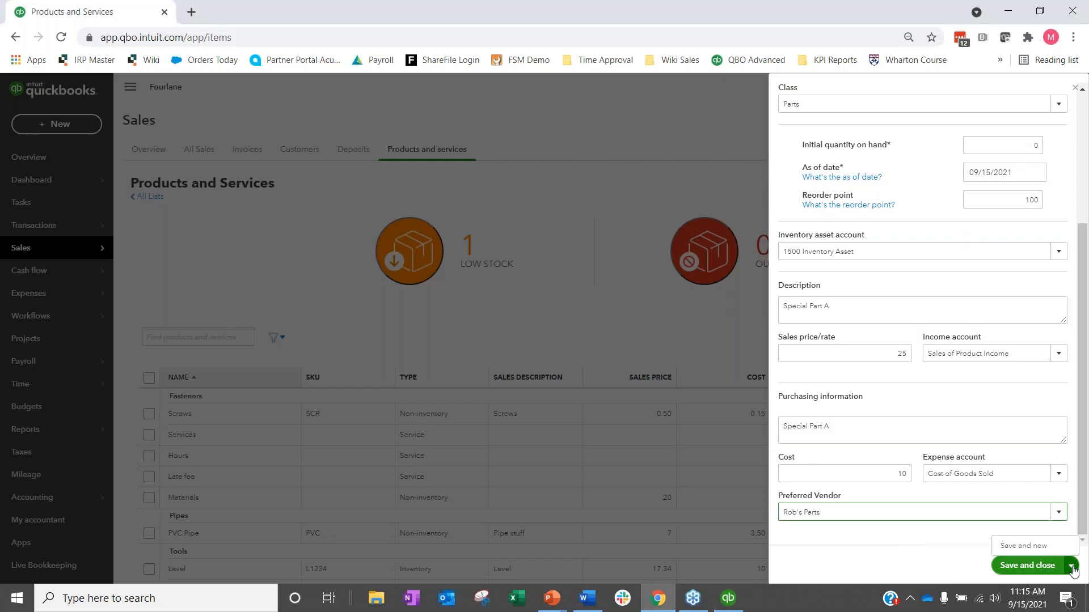
click(1051, 550)
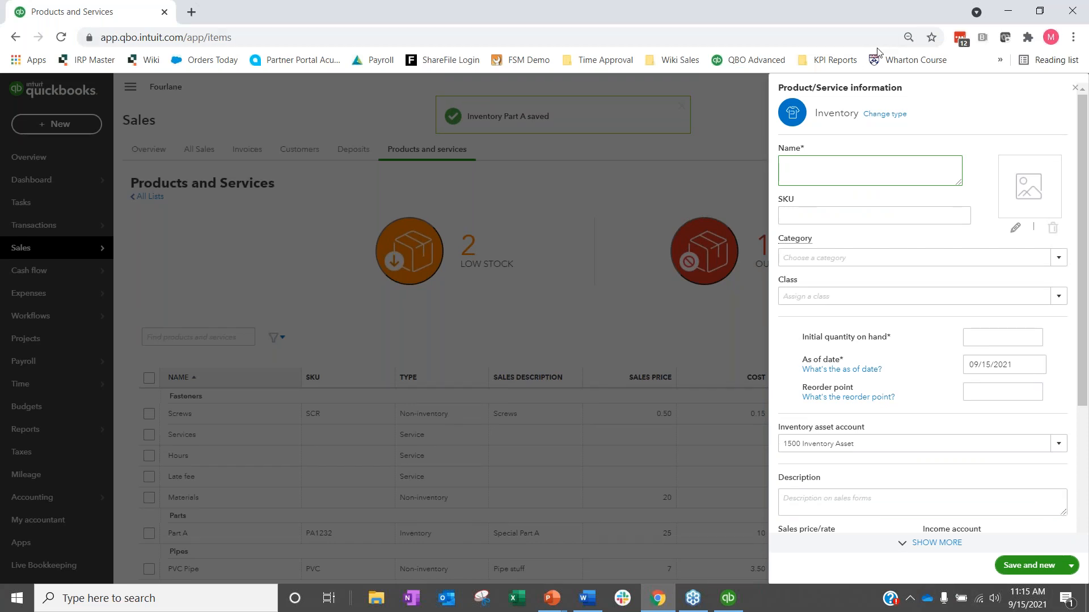
Name the new inventory item "Part B" and give it the SKU PB123
text(Part B)
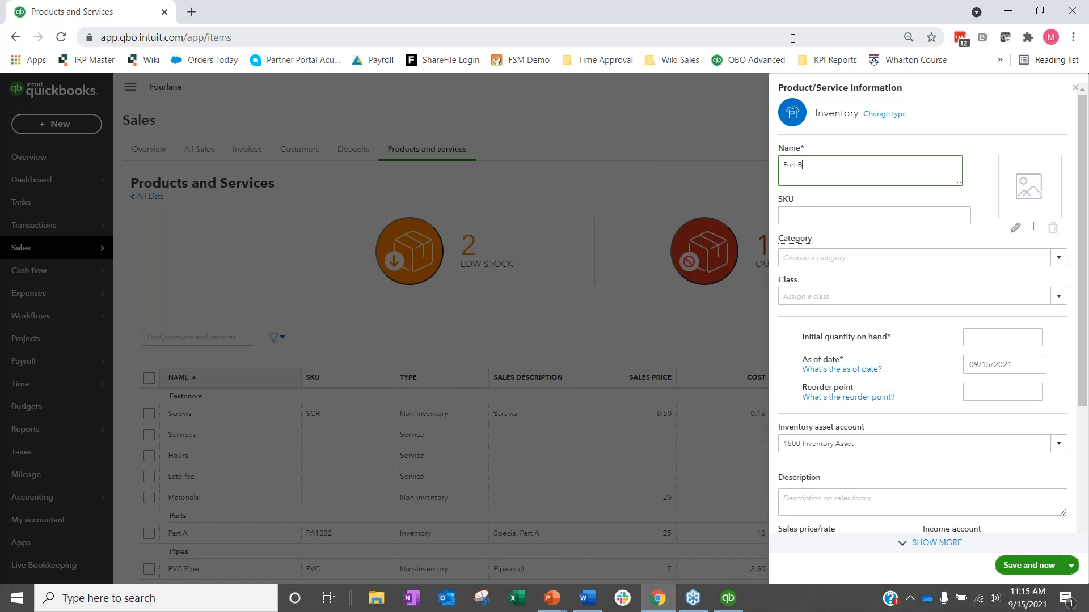
click(870, 215)
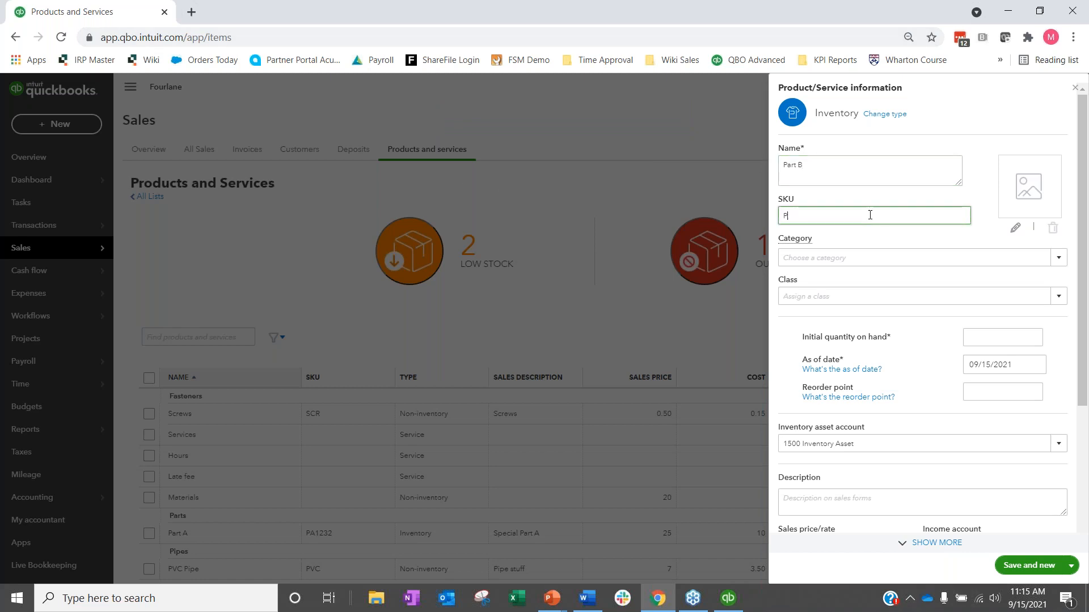
text(PB123)
key(Tab)
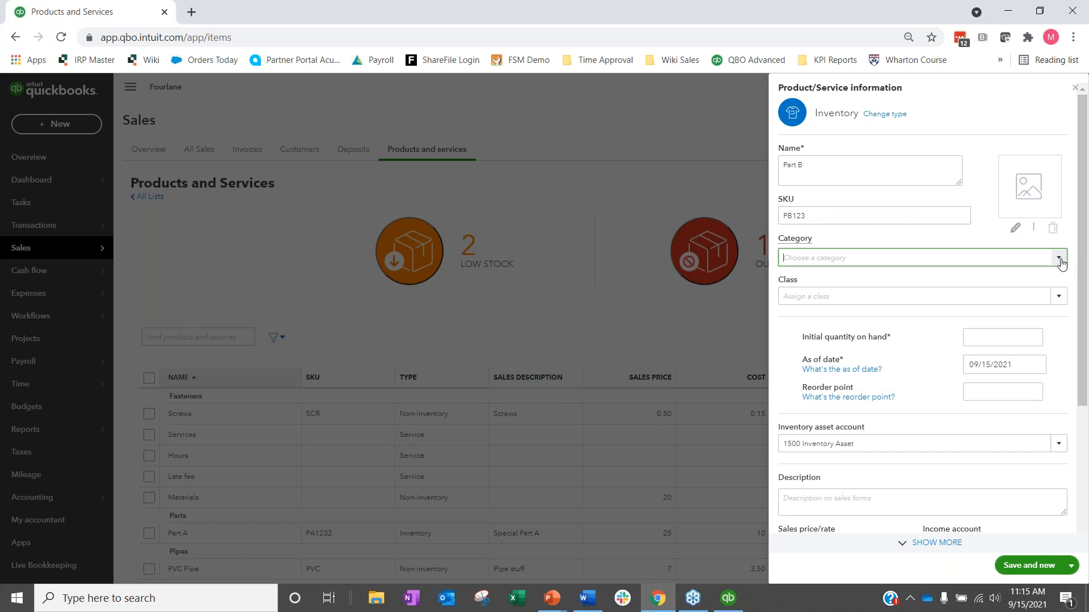
Create the category "Small Parts" and assign it to Part B
click(1059, 257)
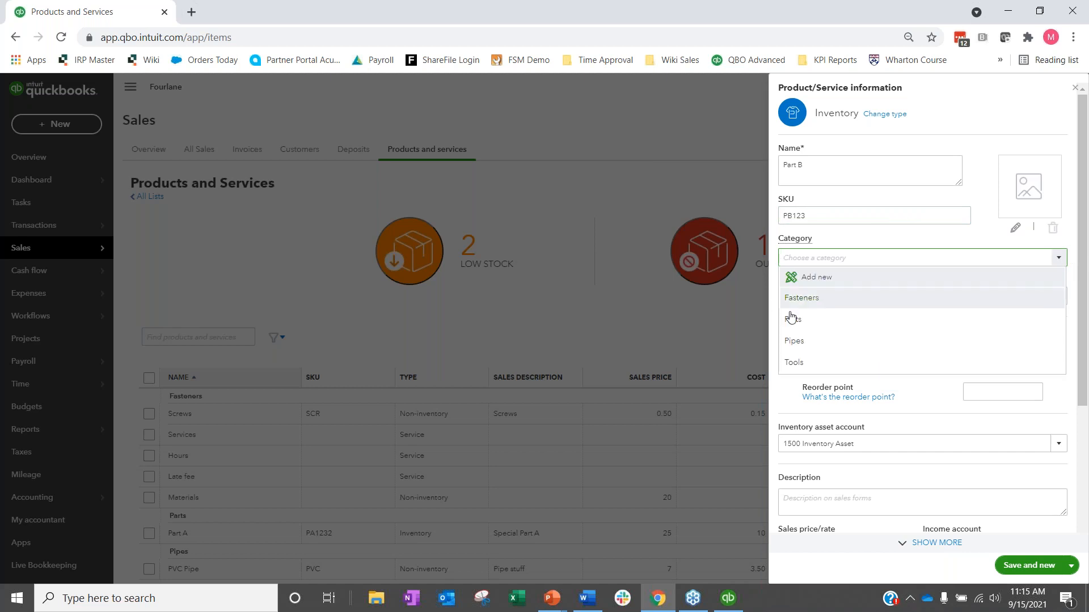
click(814, 280)
text(Small Parts)
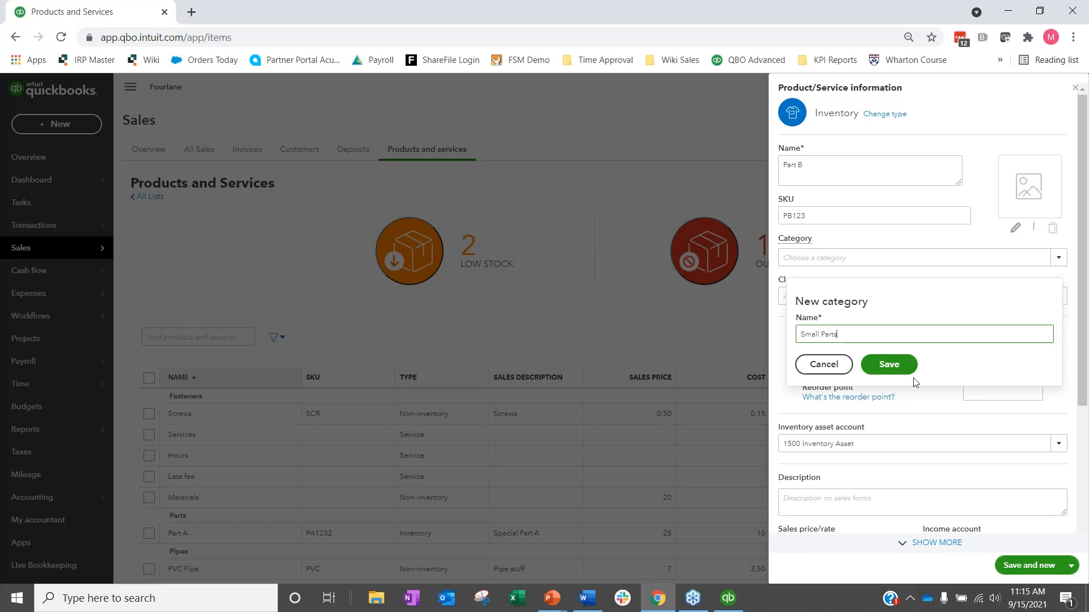
click(884, 363)
Assign the class Parts to Part B and set its initial quantity to 100 with a reorder point of 50
click(792, 297)
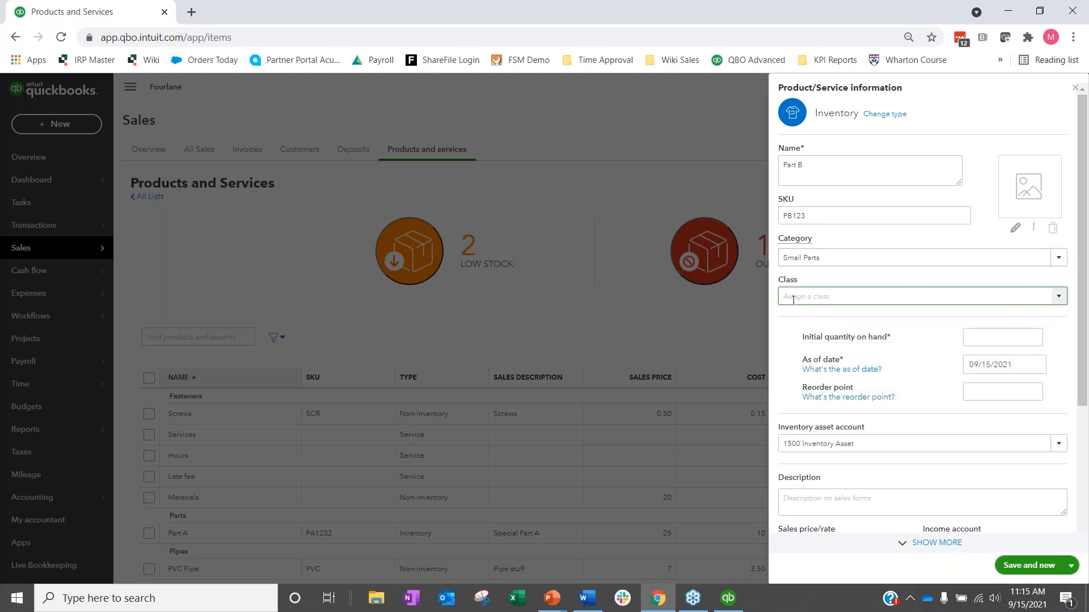
text(P)
right_click(791, 299)
click(785, 340)
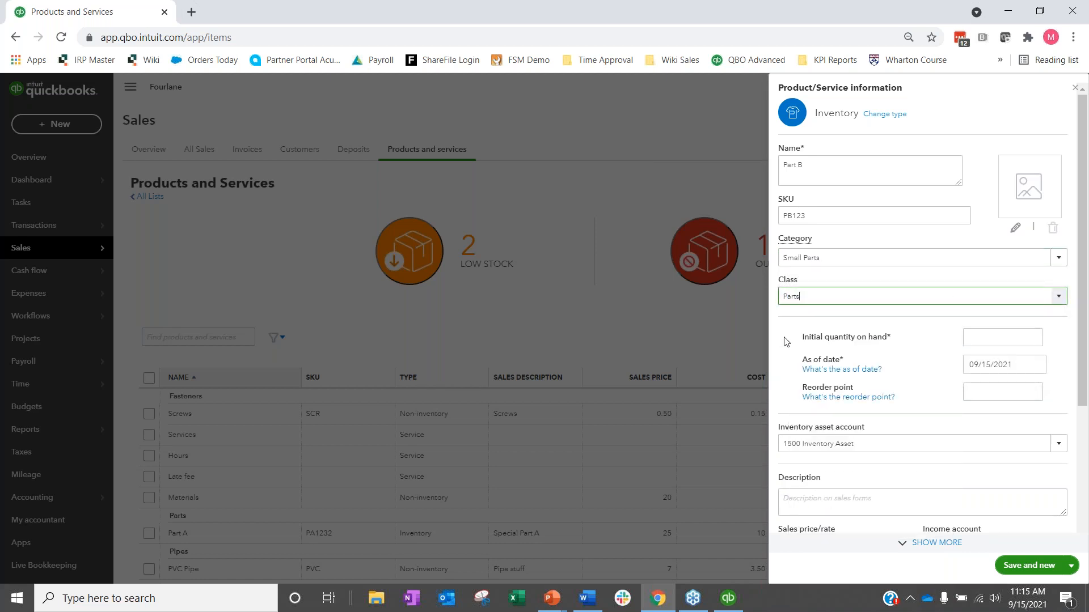
click(986, 337)
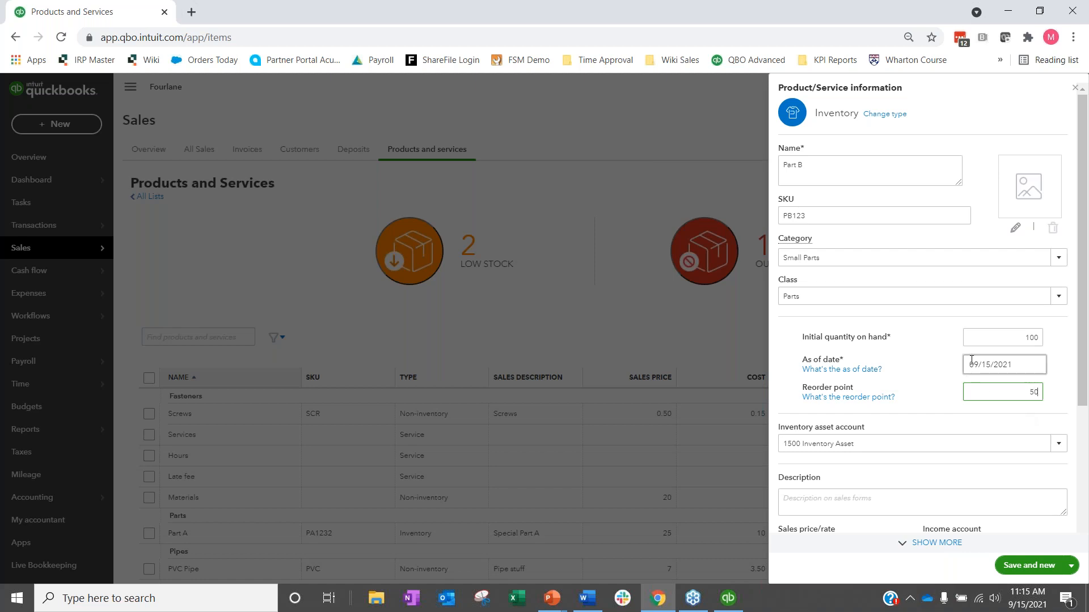
Enter "Part B" as the sales description and copy it into the purchasing description
scroll(955, 366, down, 3)
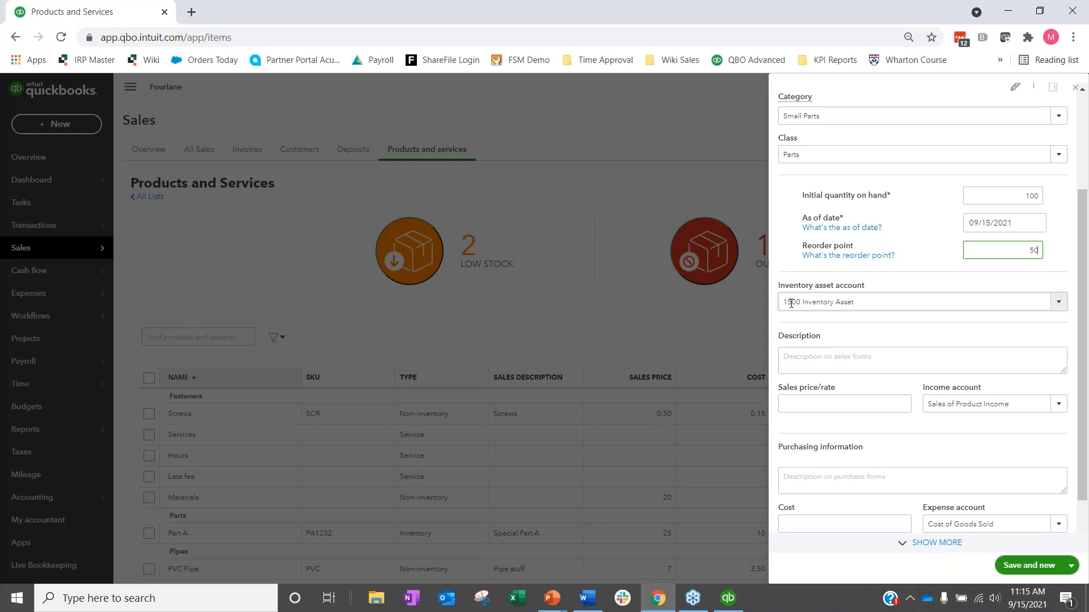
click(863, 363)
text(Part B)
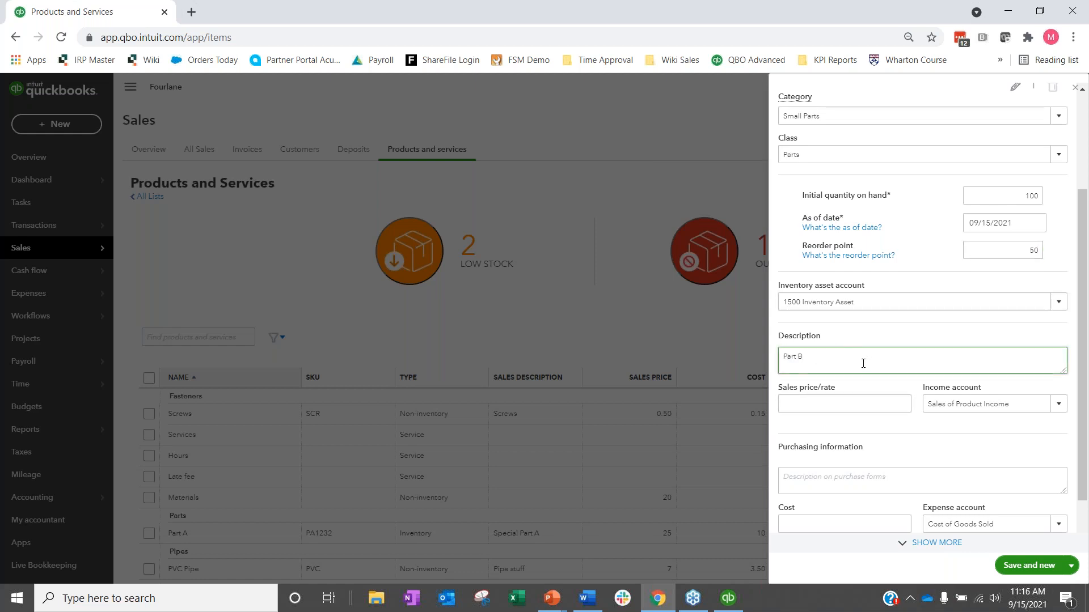
key(ctrl+a)
key(ctrl+c)
click(822, 480)
key(ctrl+v)
Set Part B's sales price to 80 and its cost to 20
click(828, 403)
text(80)
key(Tab)
scroll(875, 380, down, 1)
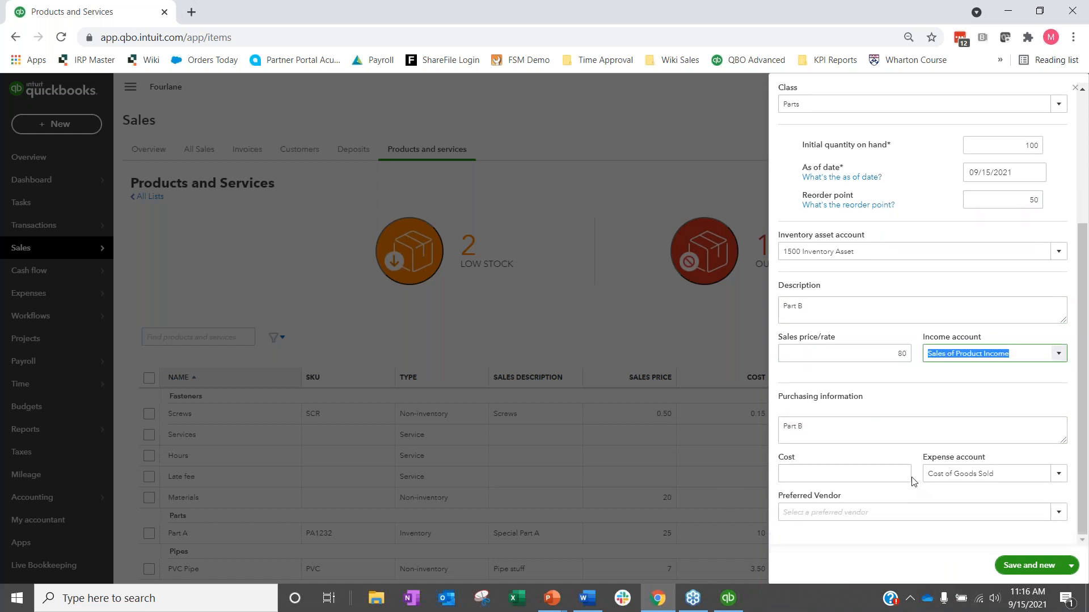
click(875, 475)
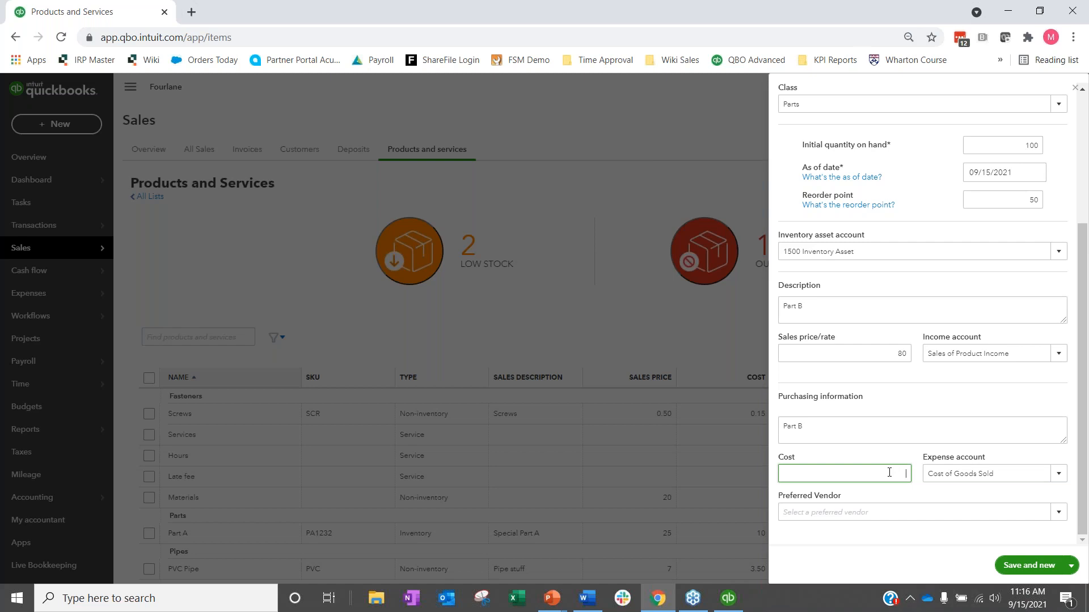
text(0)
key(Tab)
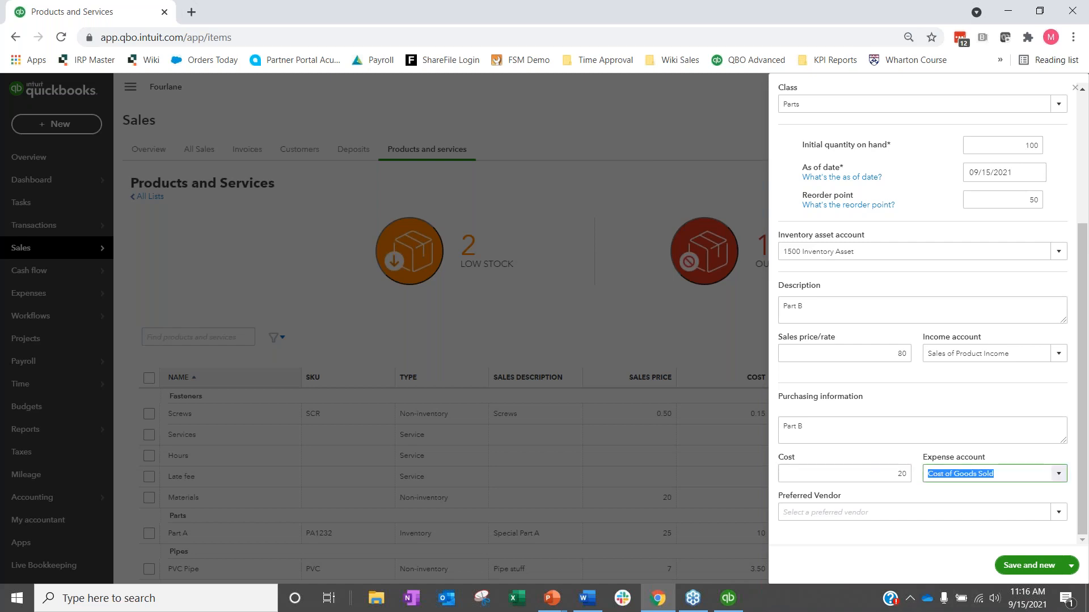
Look over the preferred vendor choices for Part B, then try to save the item and close its form
click(882, 512)
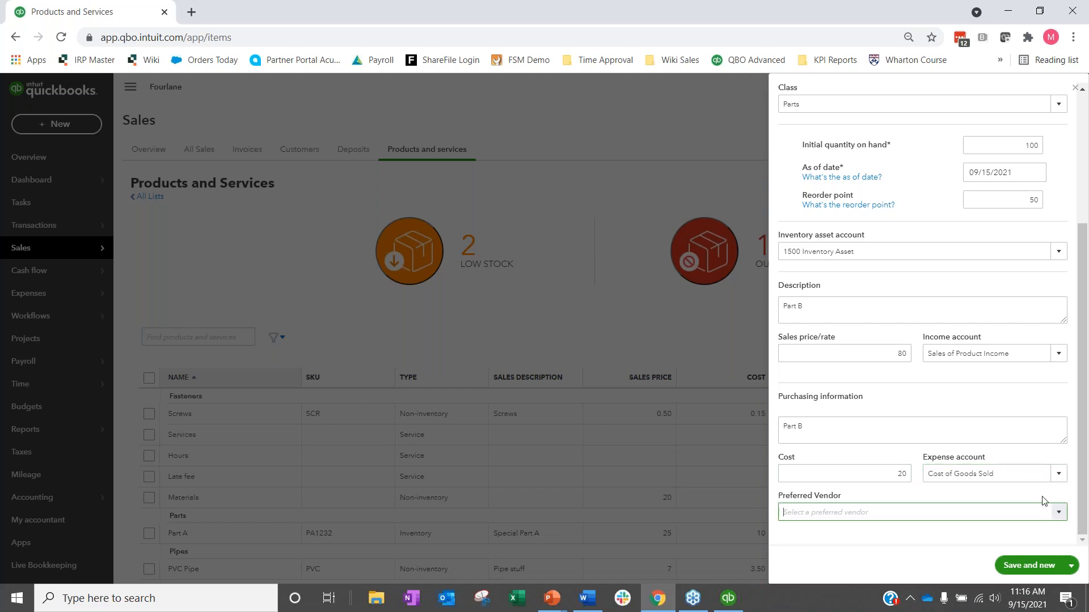
click(1058, 512)
click(872, 495)
click(1071, 566)
click(1029, 545)
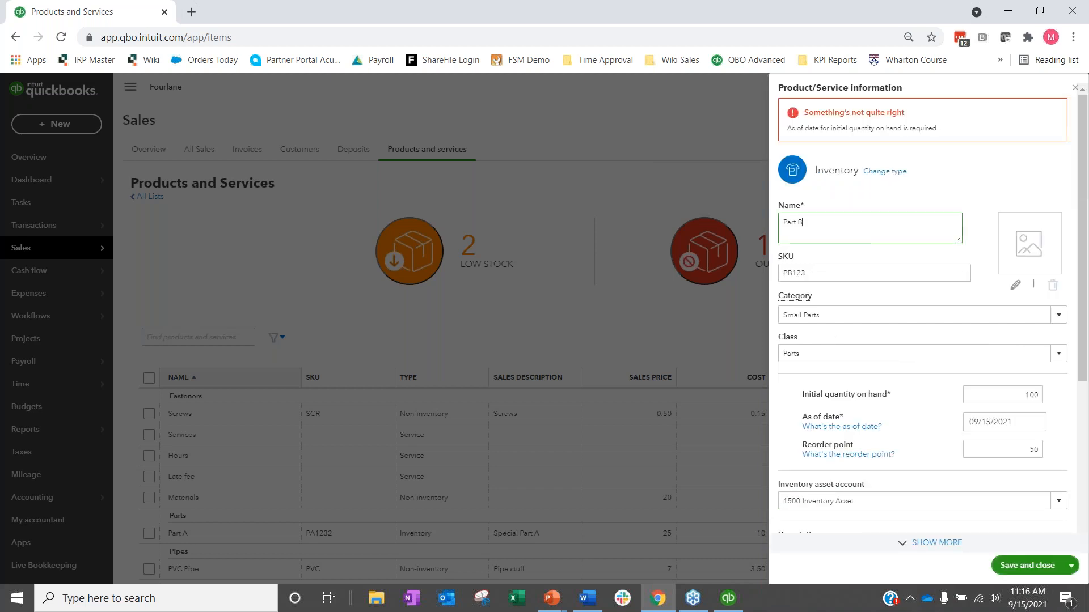
Pick 09/15/2021 as the as-of date for Part B's initial quantity, and save and close the item
click(1021, 395)
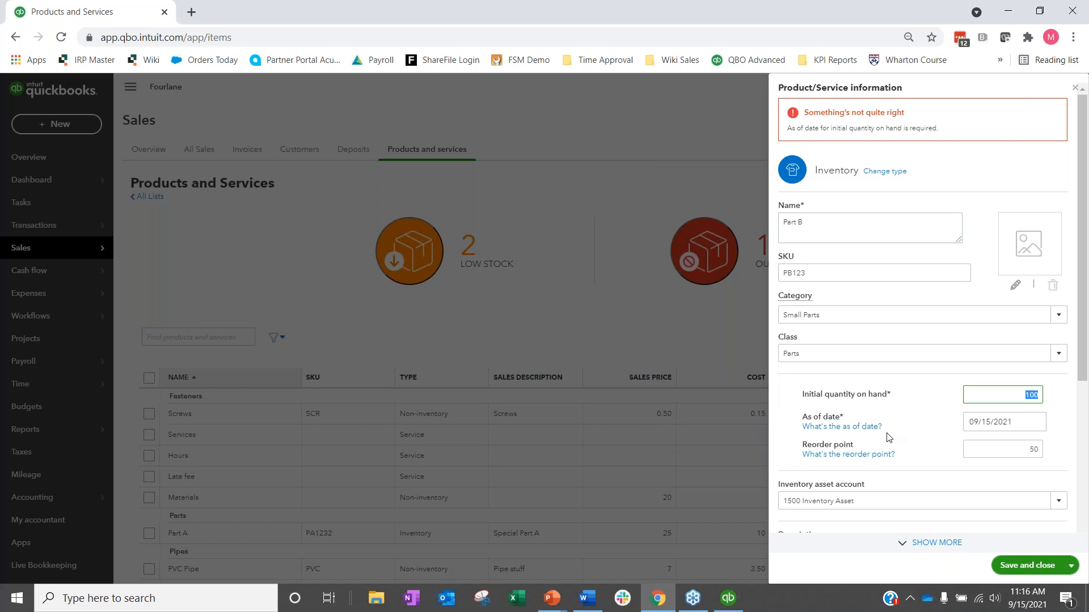
click(1035, 430)
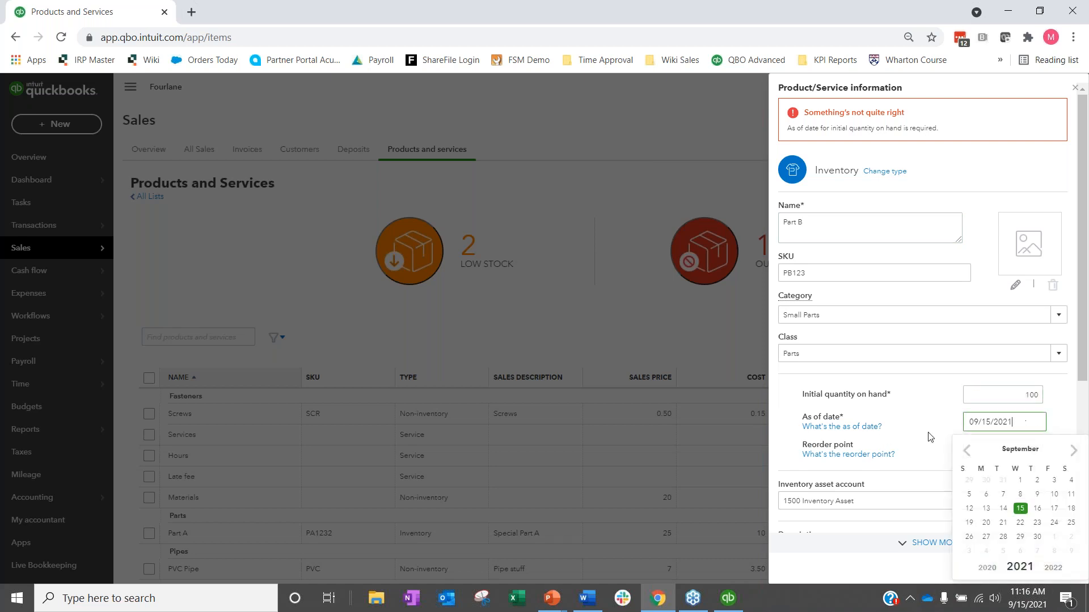
click(1019, 508)
scroll(906, 448, down, 4)
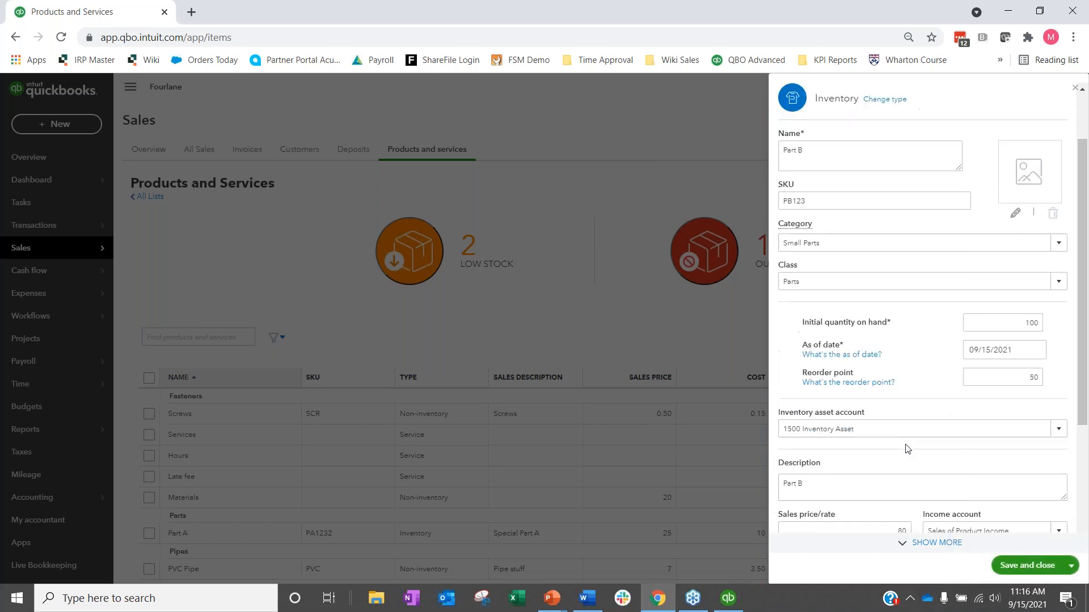
click(1024, 566)
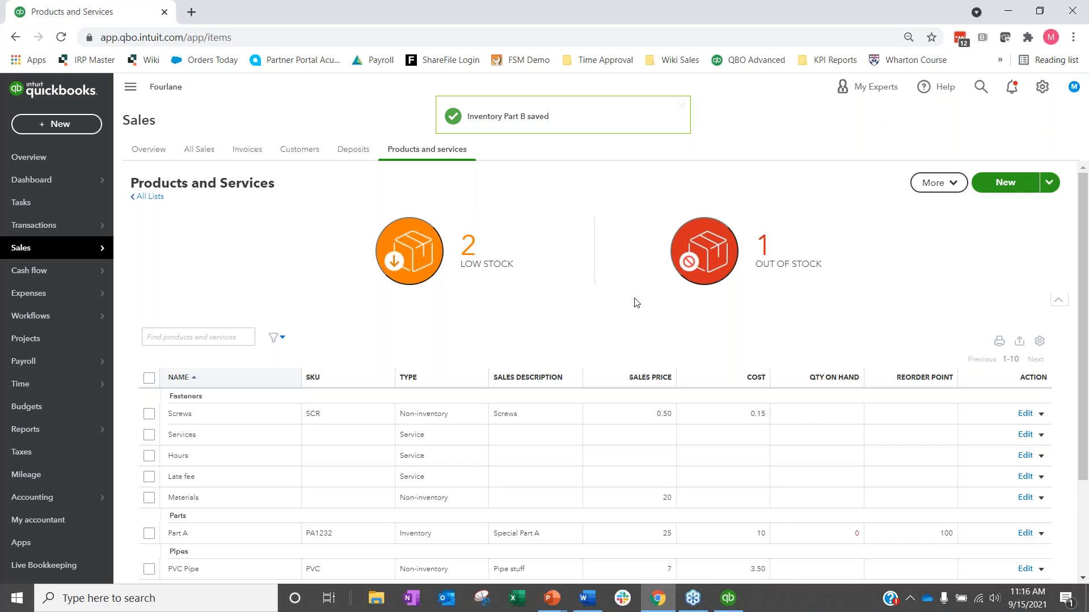
Change Part A's category to Small Parts and save the item
scroll(573, 337, down, 2)
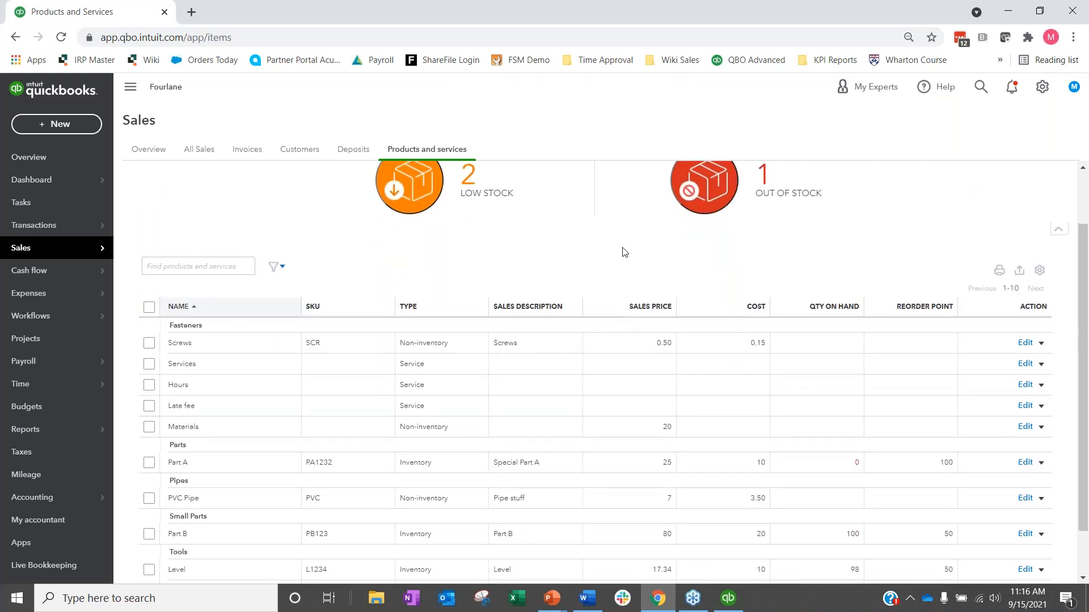
scroll(512, 346, down, 1)
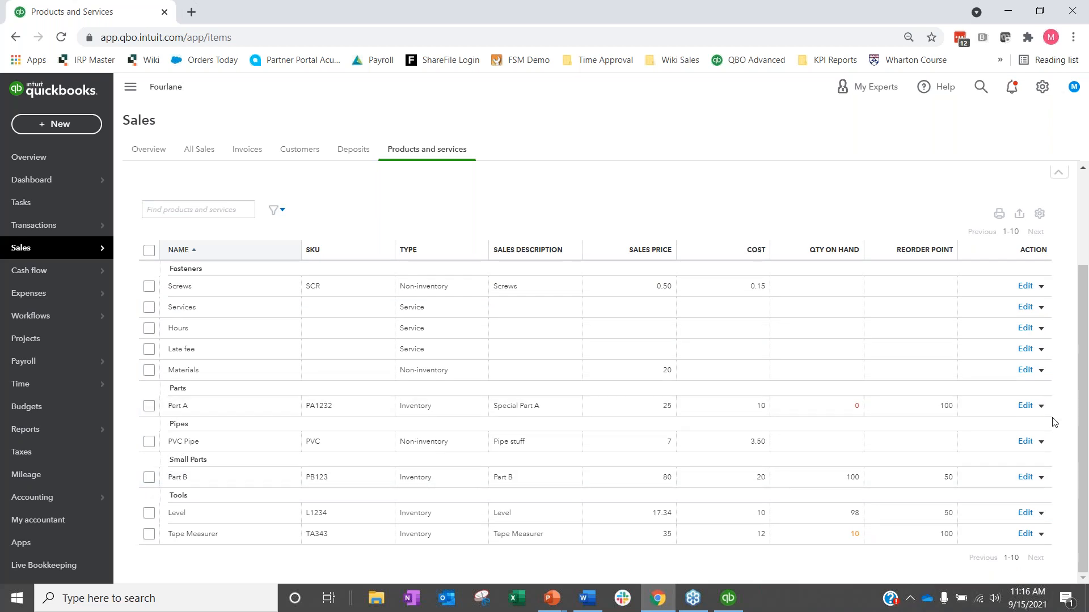
click(1019, 409)
click(829, 256)
click(810, 362)
click(1017, 565)
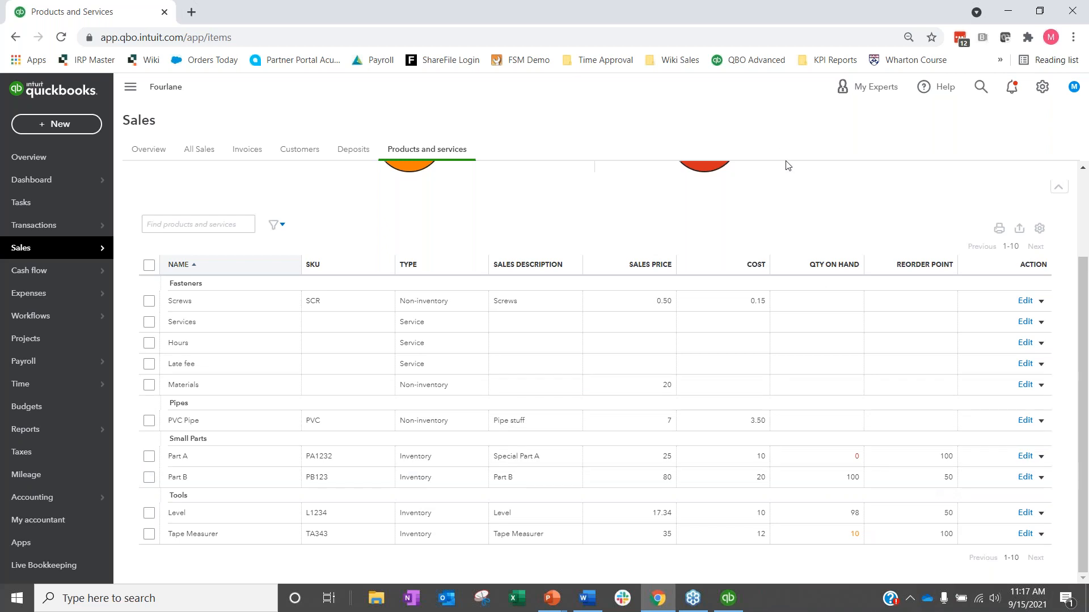
Filter the products list to out-of-stock items, then remove the filter to show the full list
scroll(785, 165, up, 3)
click(738, 251)
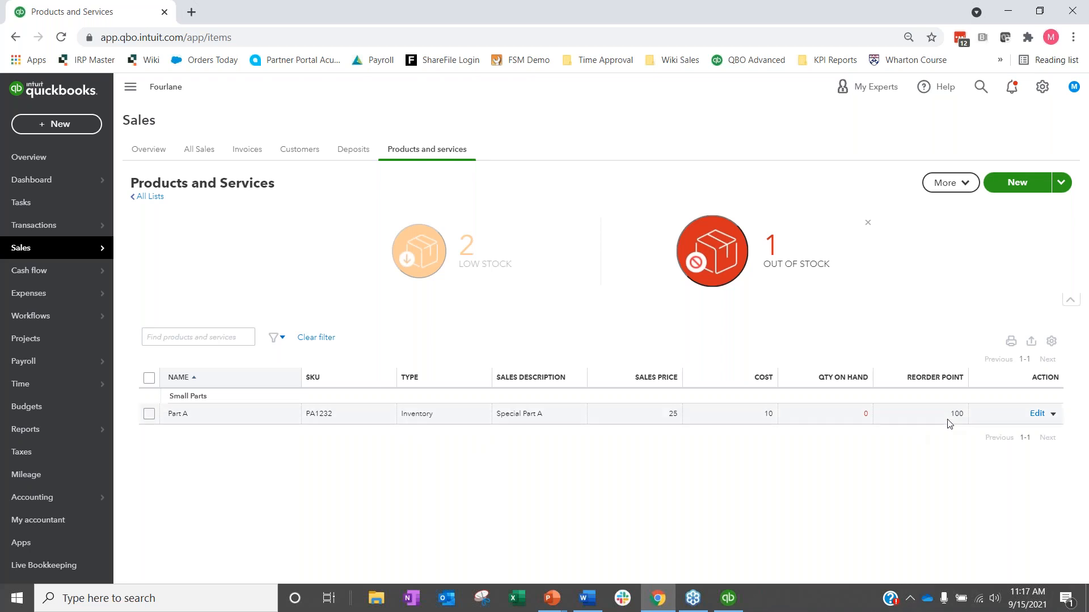
click(868, 225)
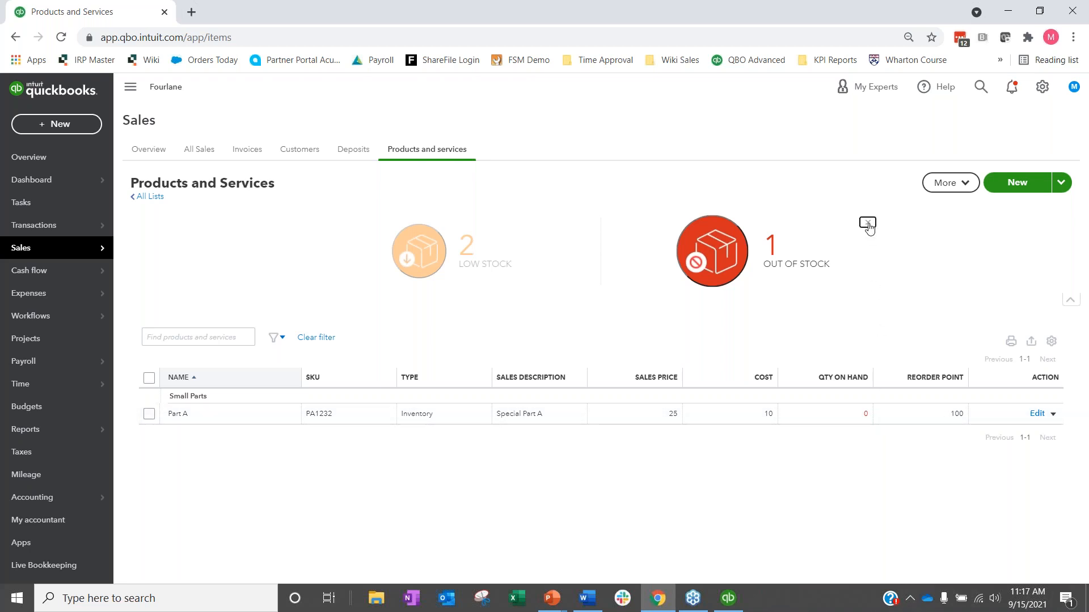
scroll(869, 228, down, 2)
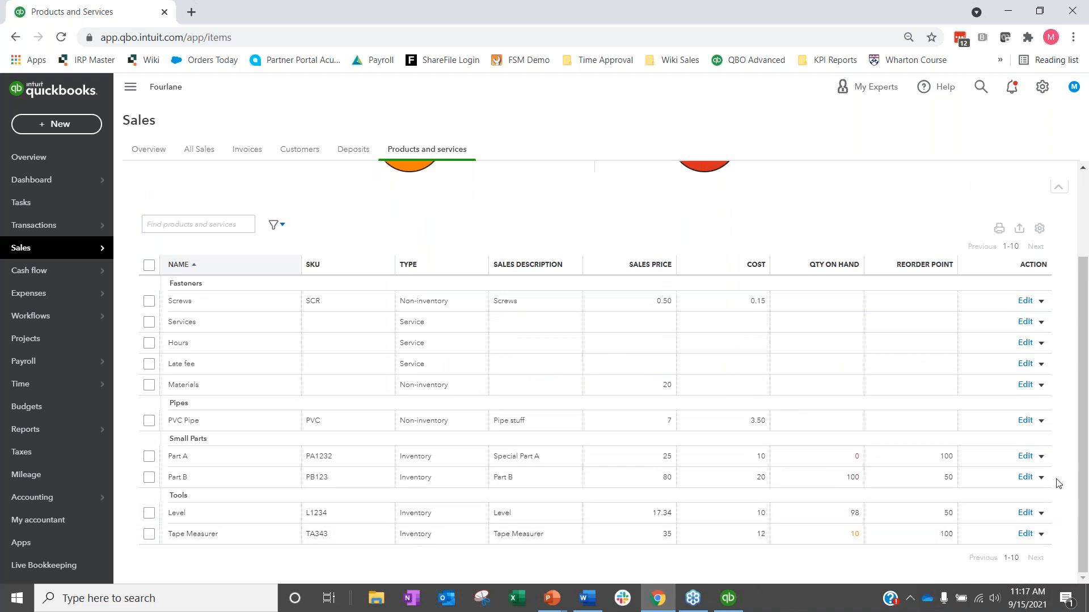
click(1041, 479)
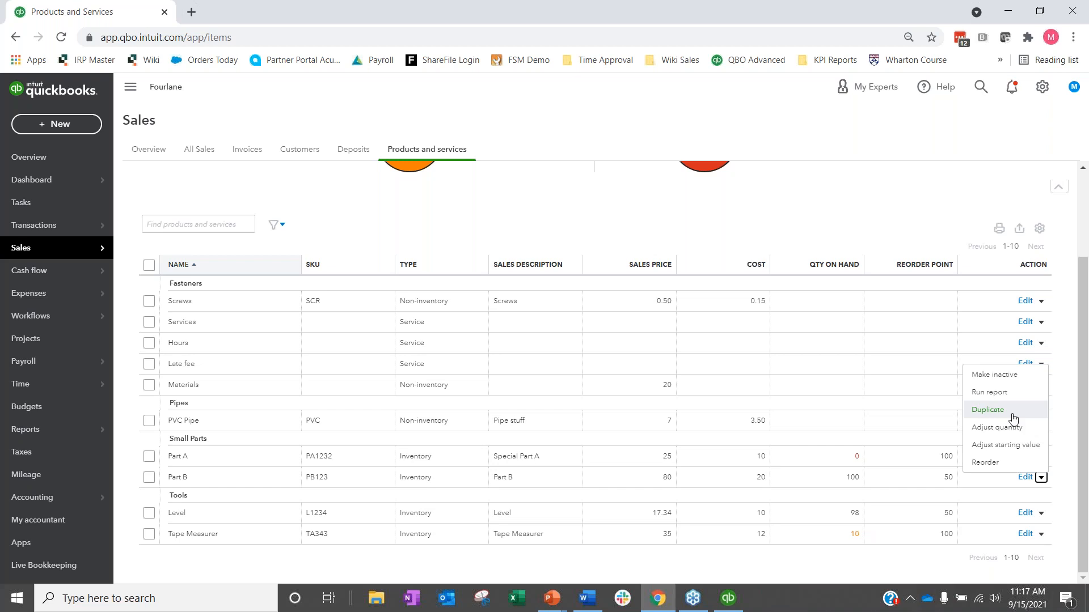
scroll(1014, 419, up, 2)
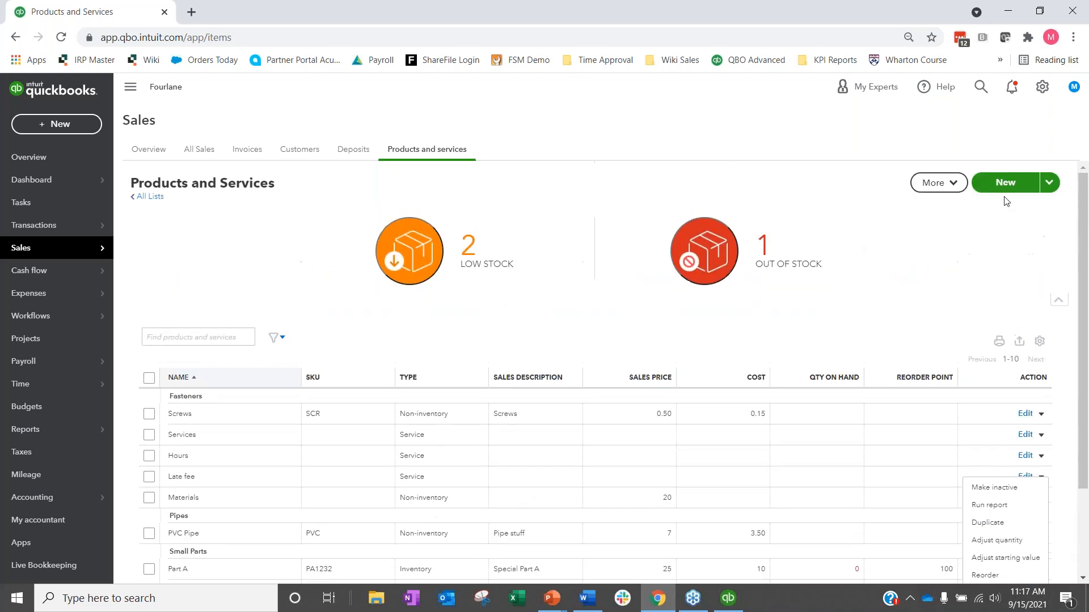
click(1050, 183)
scroll(517, 513, down, 2)
Open the starting value adjustment for Part B, accepting the warning, and set its initial cost to 19.50
click(1041, 478)
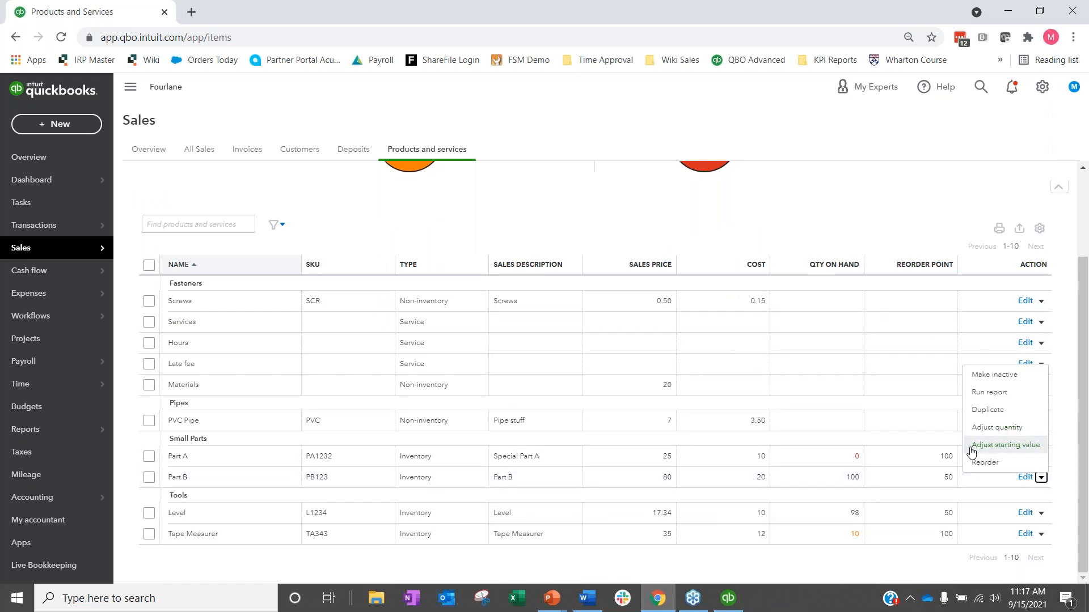
click(1022, 450)
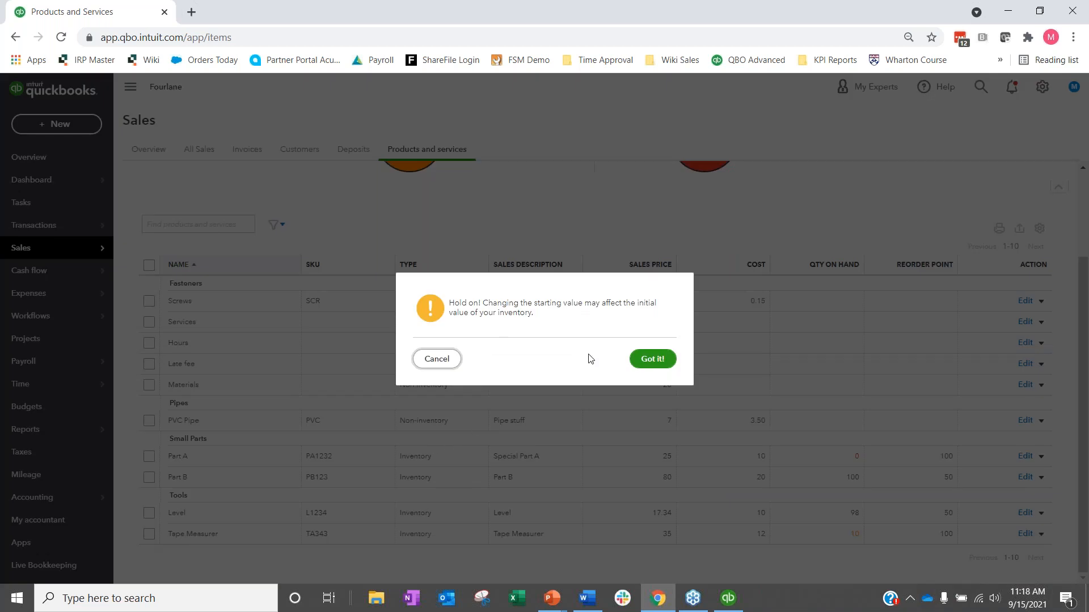
right_click(526, 371)
click(486, 372)
click(662, 360)
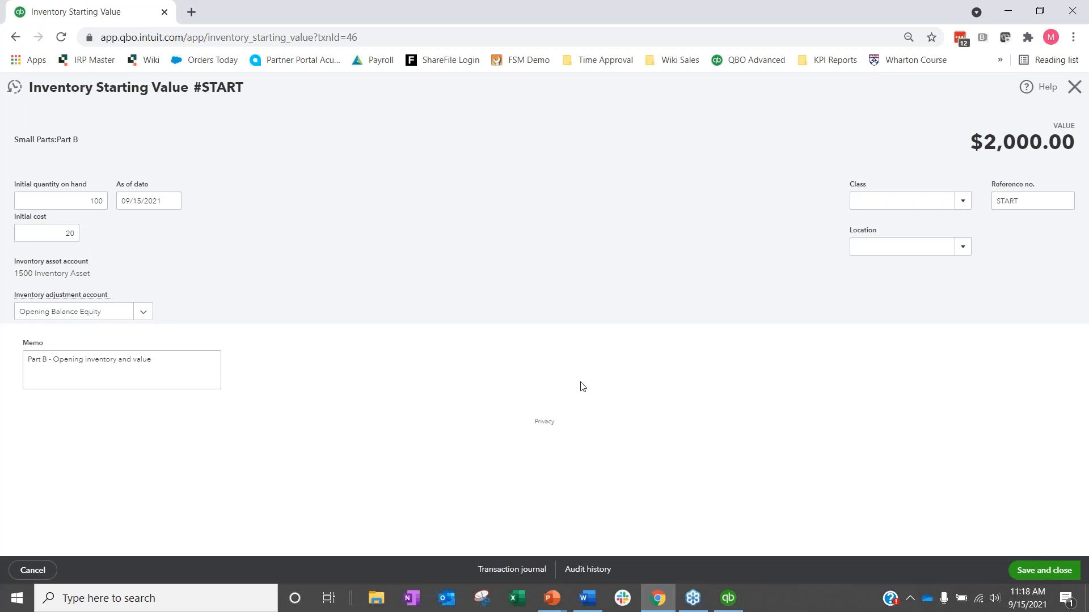
mouse_move(710, 590)
click(76, 236)
text(19.50)
key(Tab)
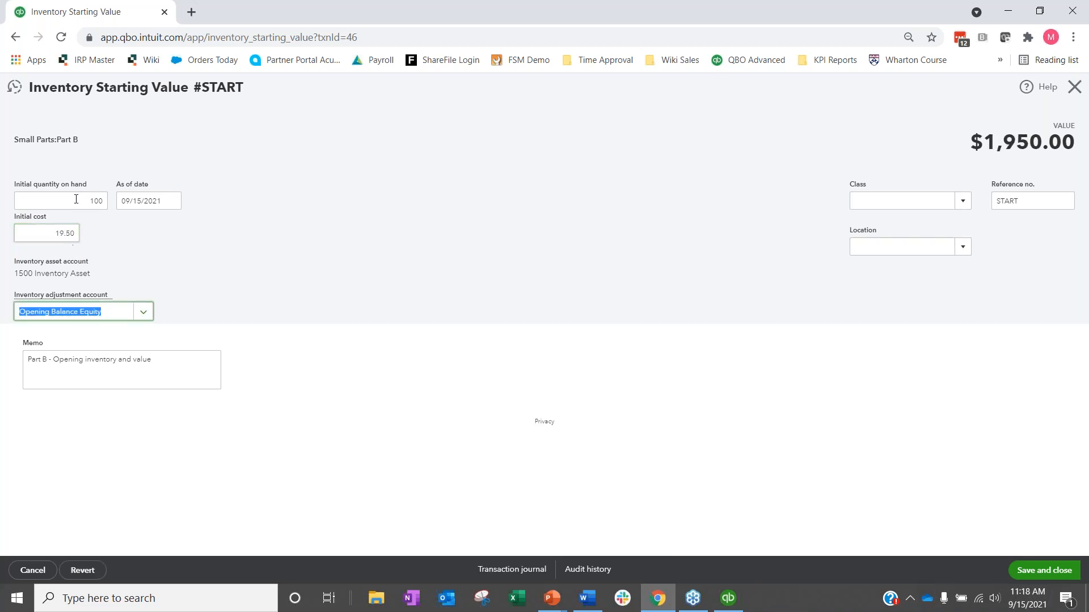
Assign the class Parts and the location New York:Manhattan to Part B's starting value, and save and close it
click(964, 204)
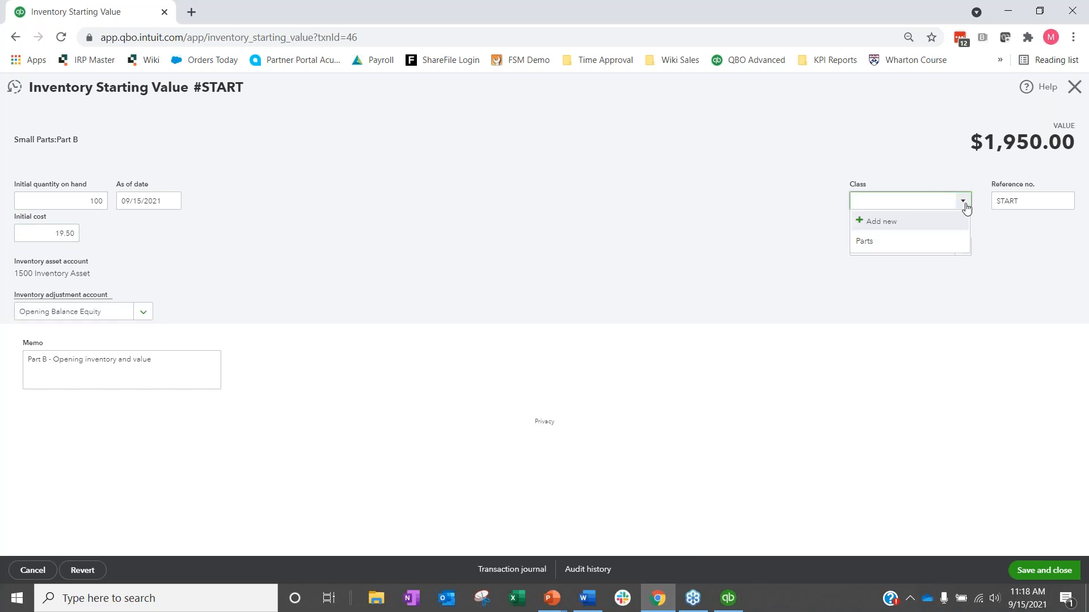
click(941, 242)
click(962, 246)
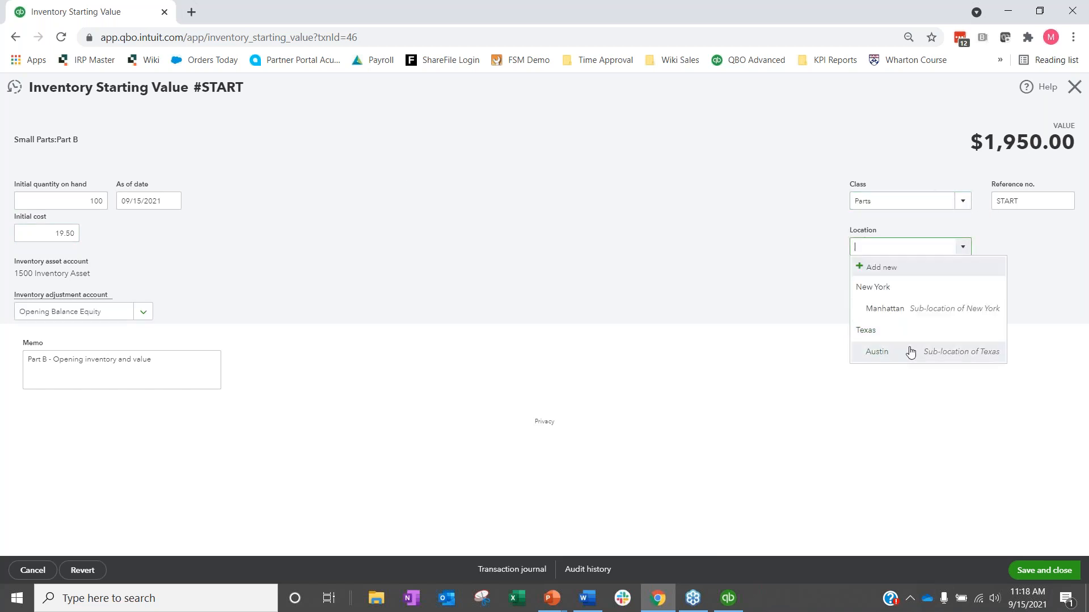
click(653, 236)
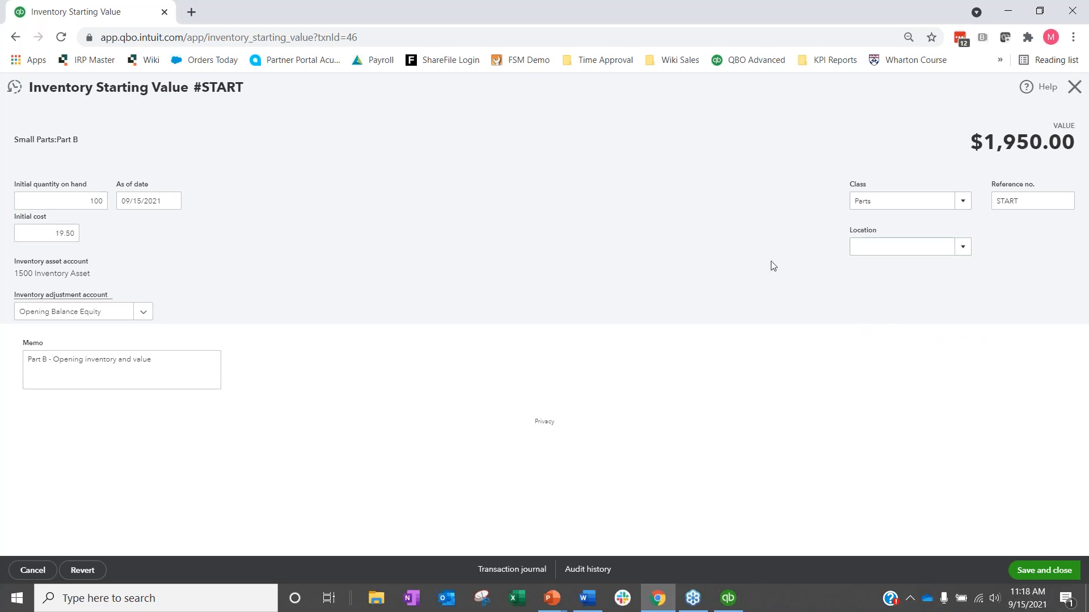
click(958, 247)
click(914, 304)
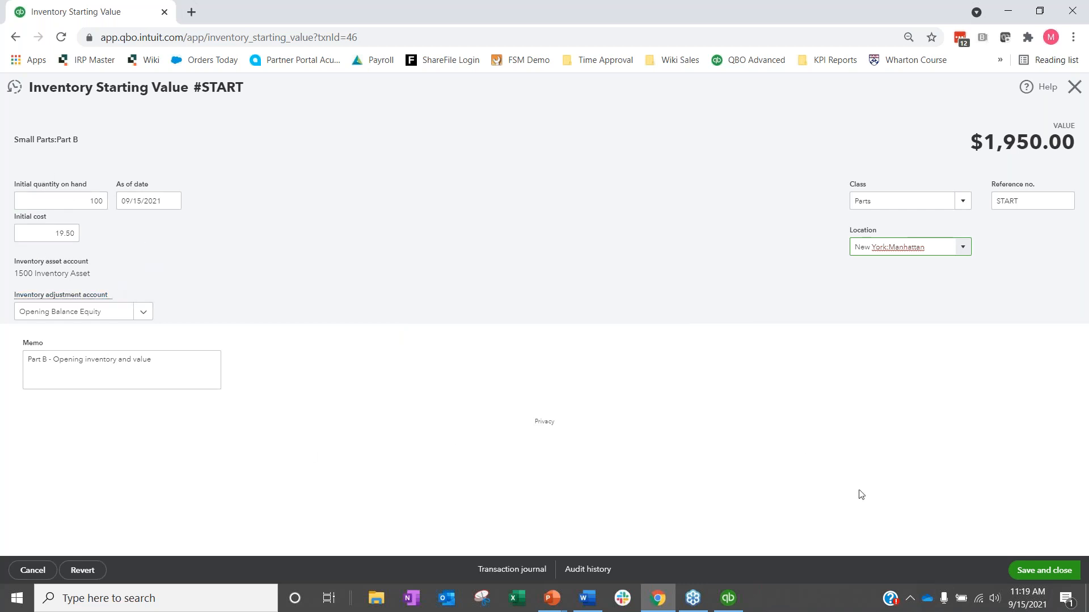
click(1047, 573)
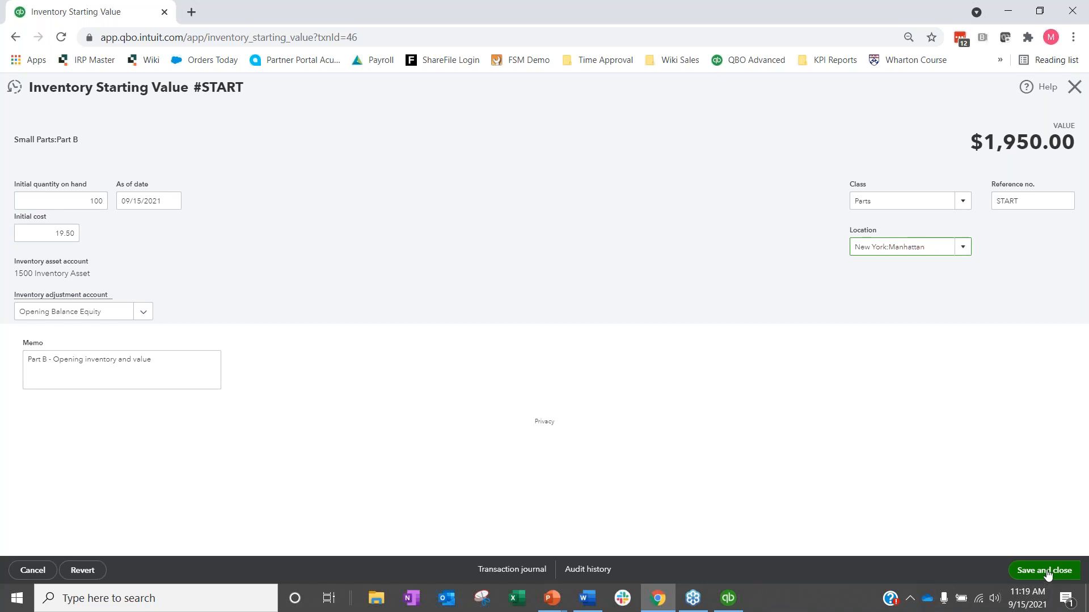
Start a quantity adjustment for Part B with Inventory Shrinkage as the inventory adjustment account
scroll(863, 529, down, 2)
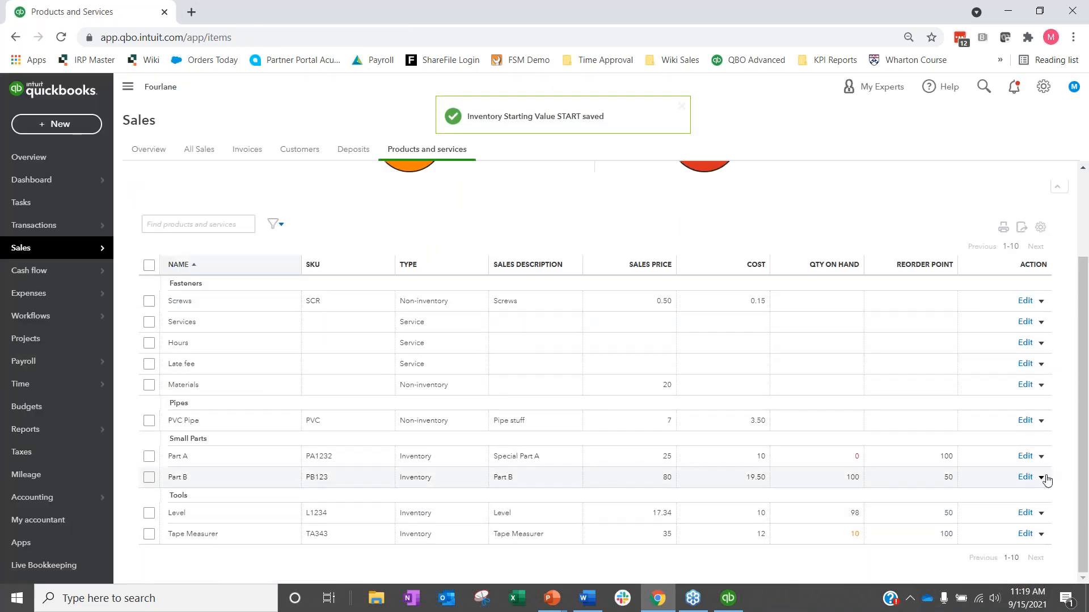
click(1041, 478)
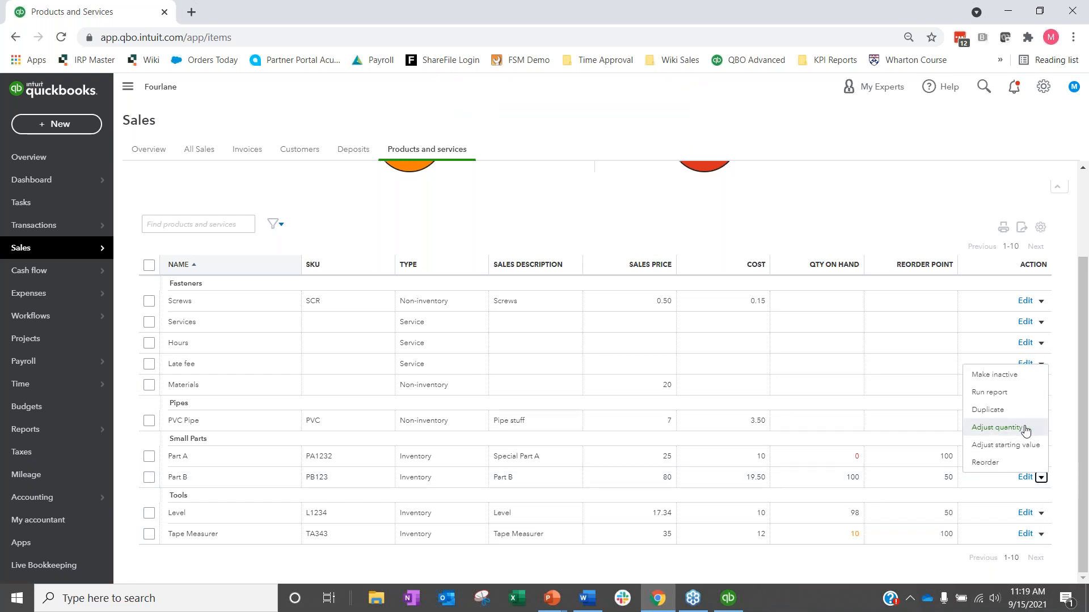
click(968, 434)
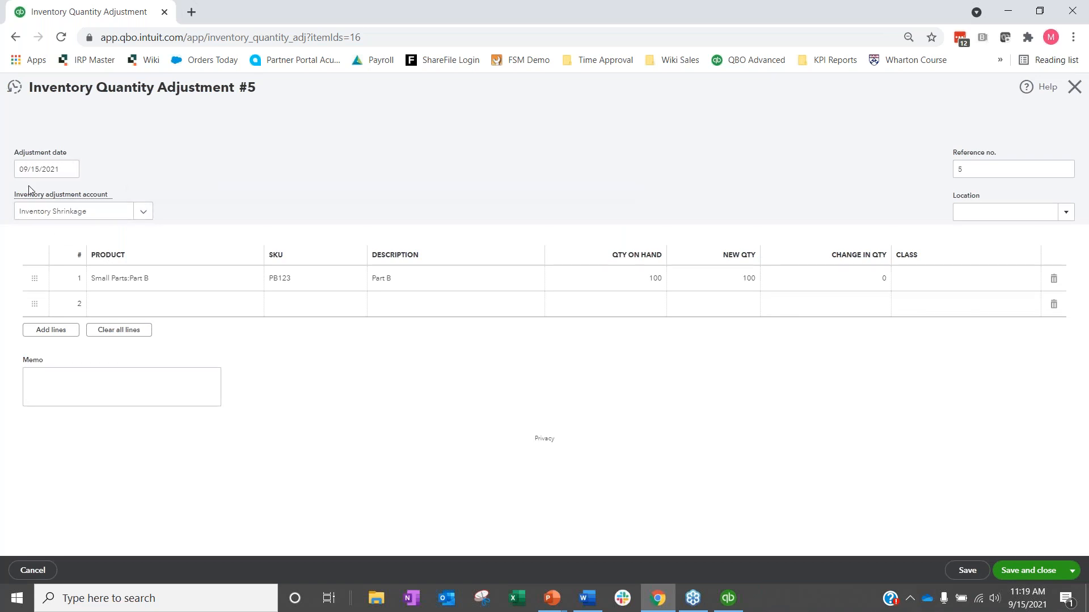
click(142, 213)
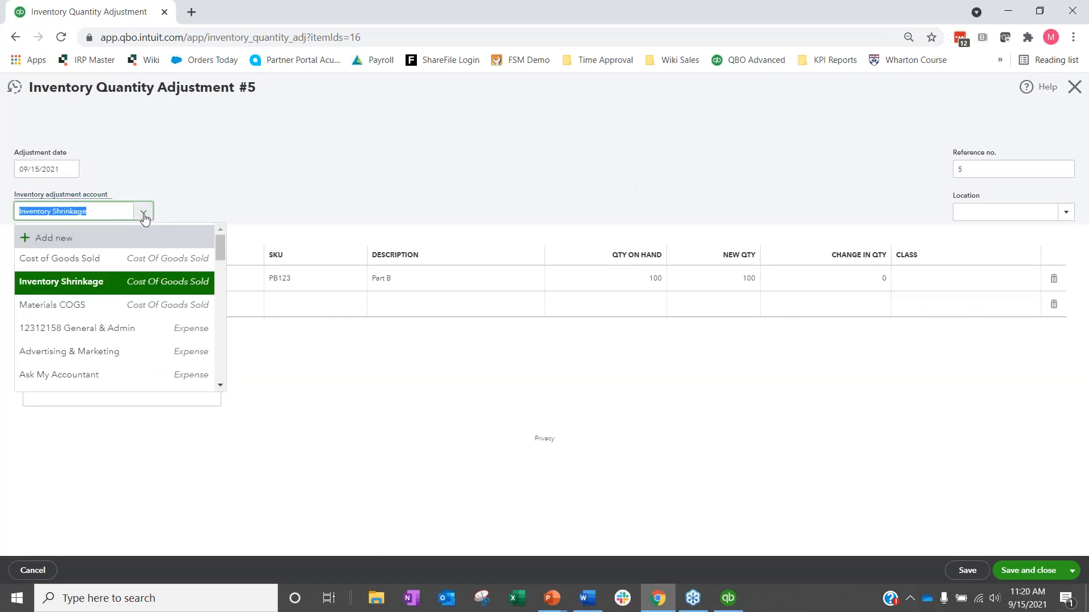
click(128, 289)
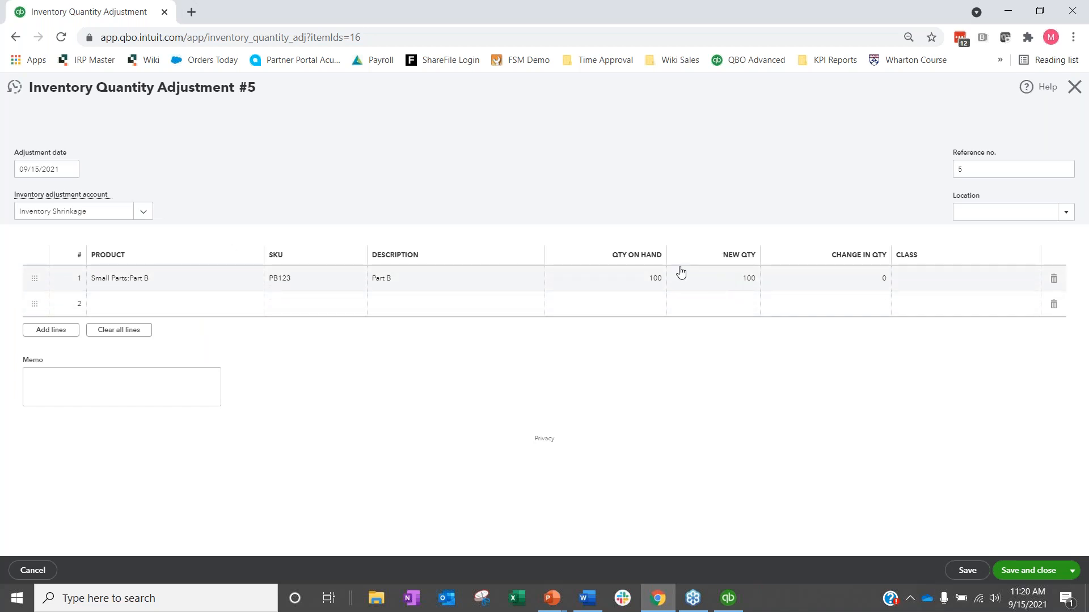
Set Part B's new quantity to 80 and assign the class Parts to the adjustment line
click(746, 280)
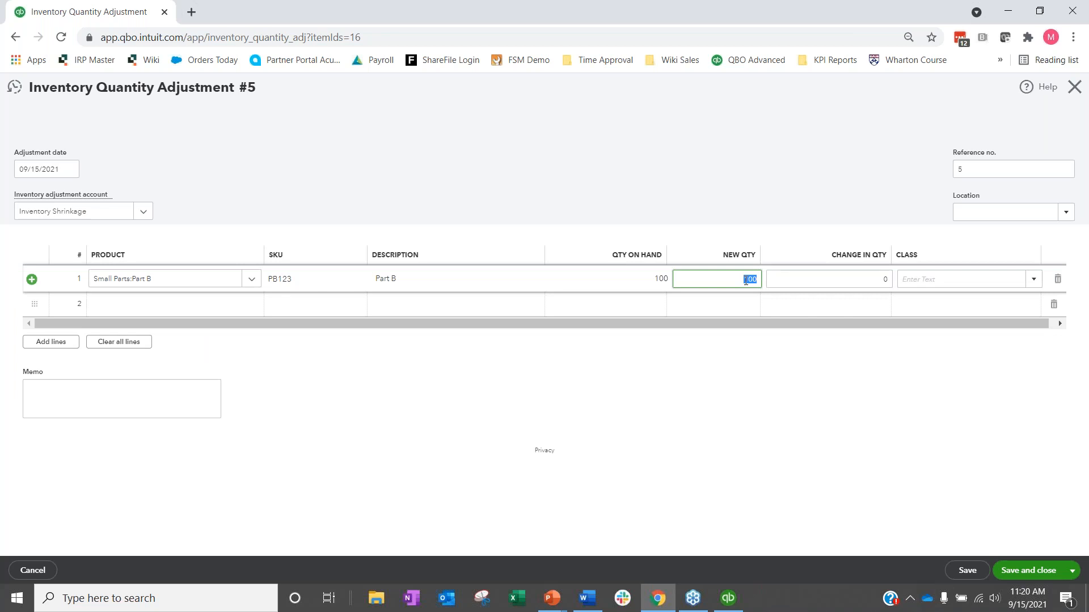
text(80)
key(Tab)
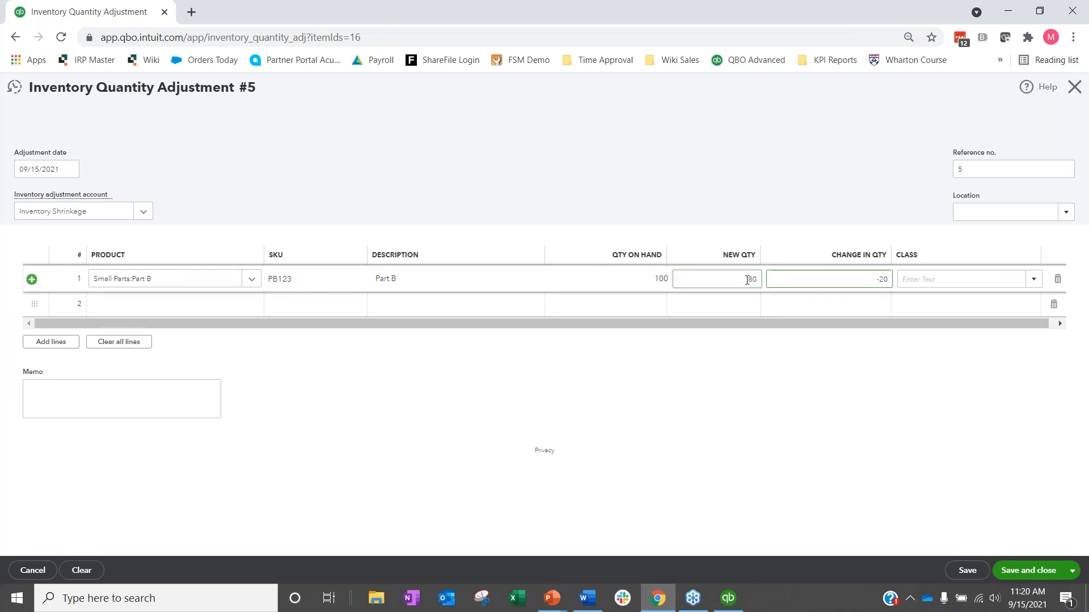
click(794, 151)
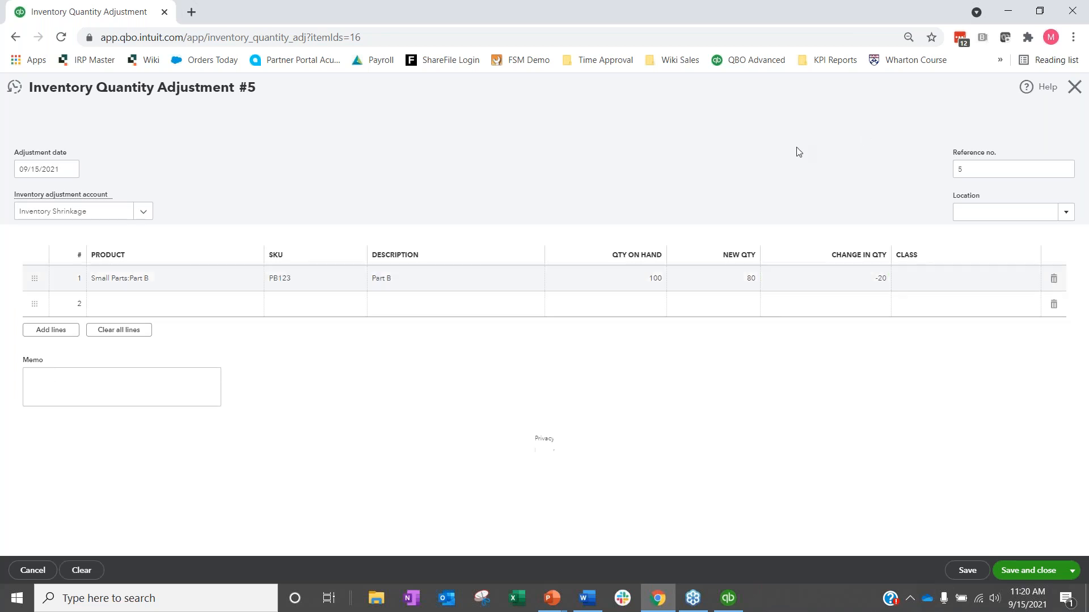
click(978, 276)
click(1033, 279)
click(958, 321)
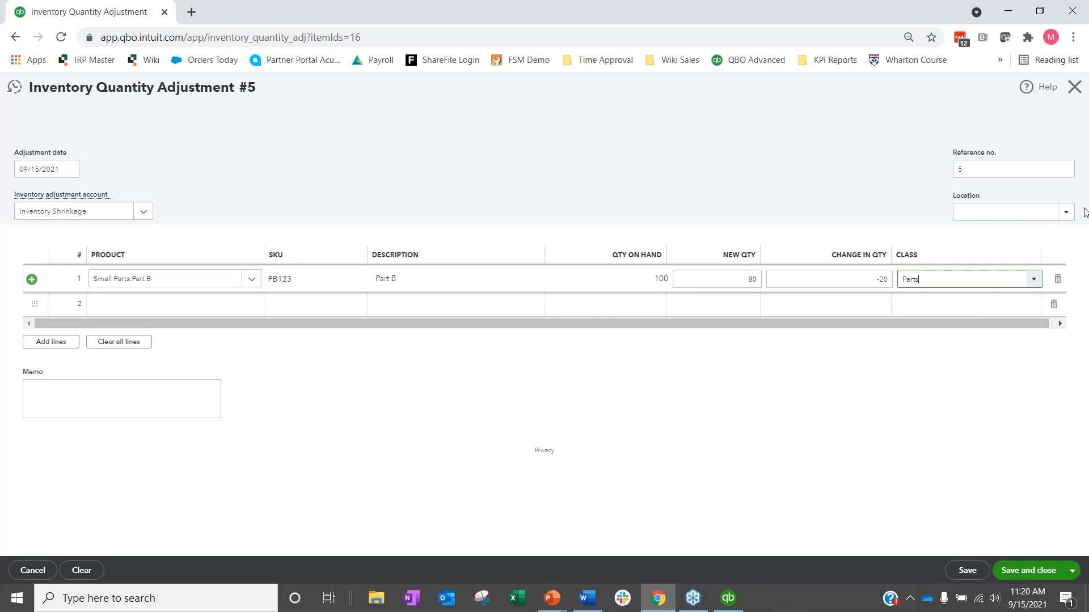
Set the quantity adjustment's location to New York:Manhattan and save it, keeping the form open
click(1066, 212)
click(992, 275)
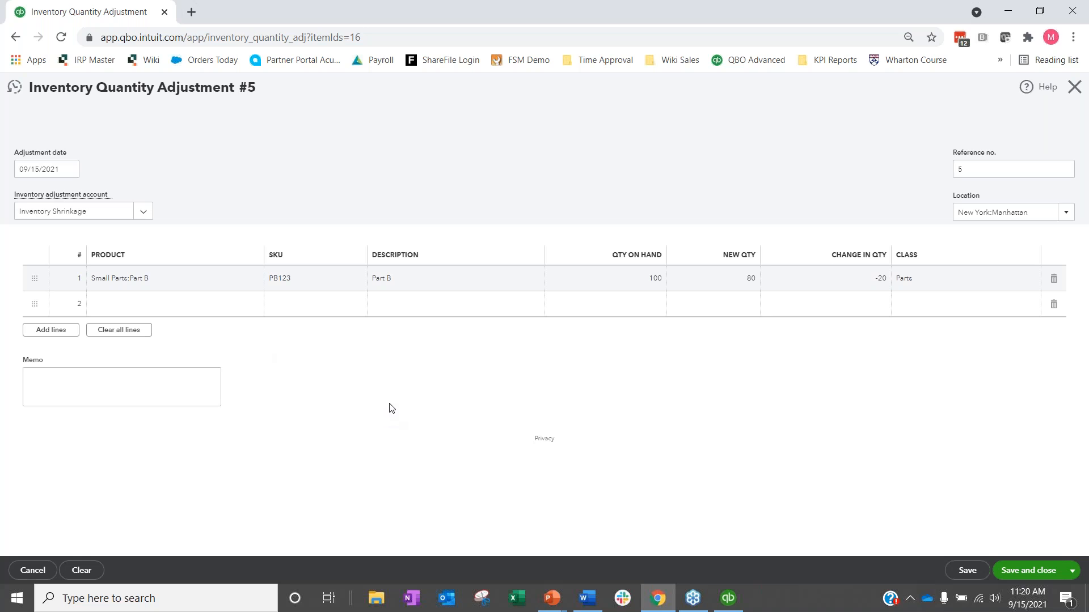
click(969, 571)
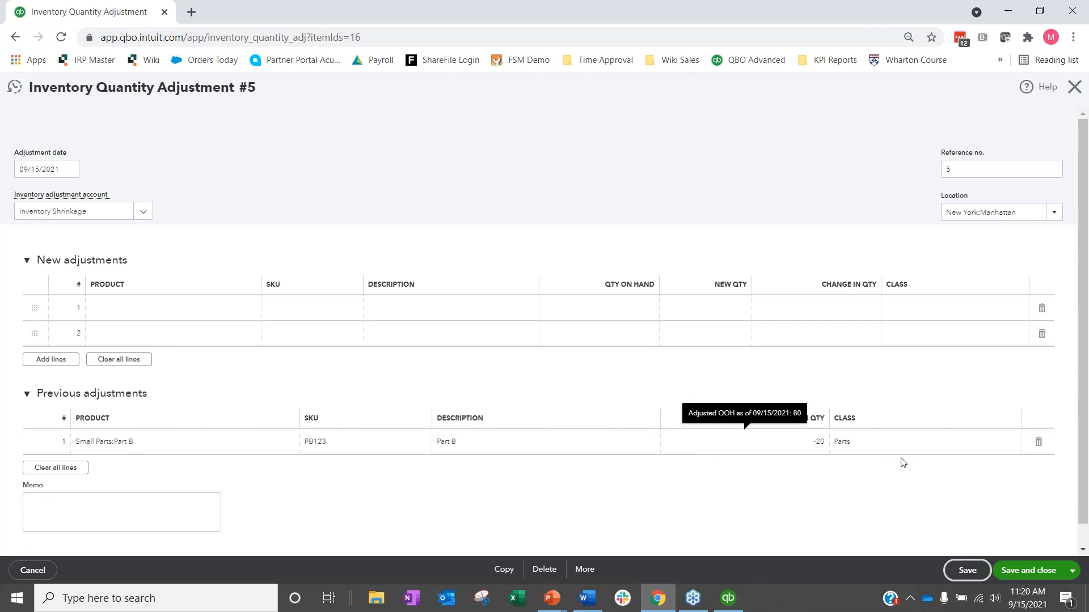
View the transaction journal of Part B's quantity adjustment and return to the Products and Services list
click(591, 573)
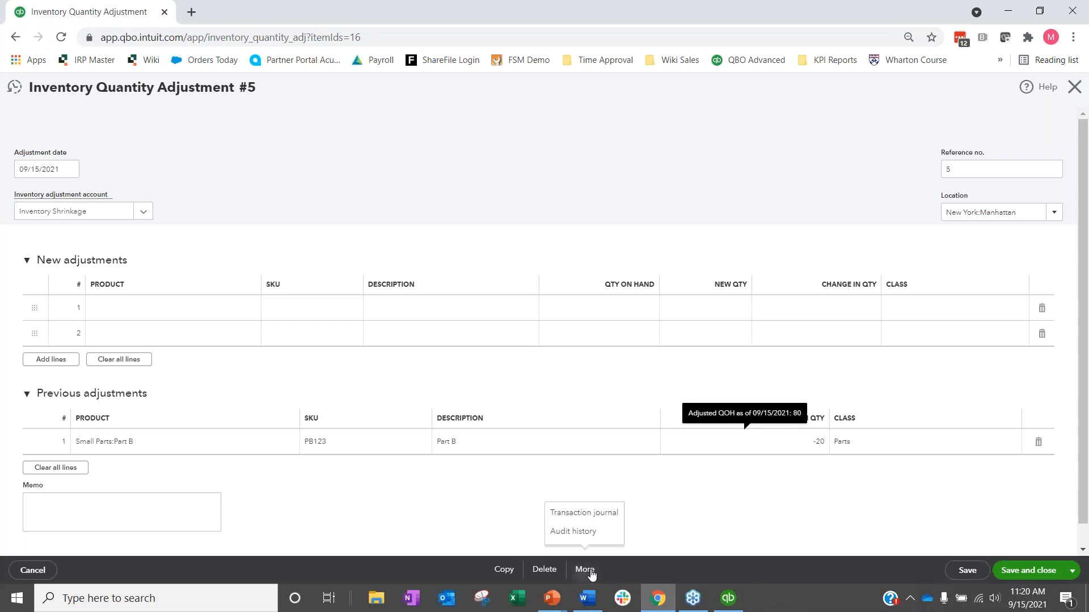
click(602, 522)
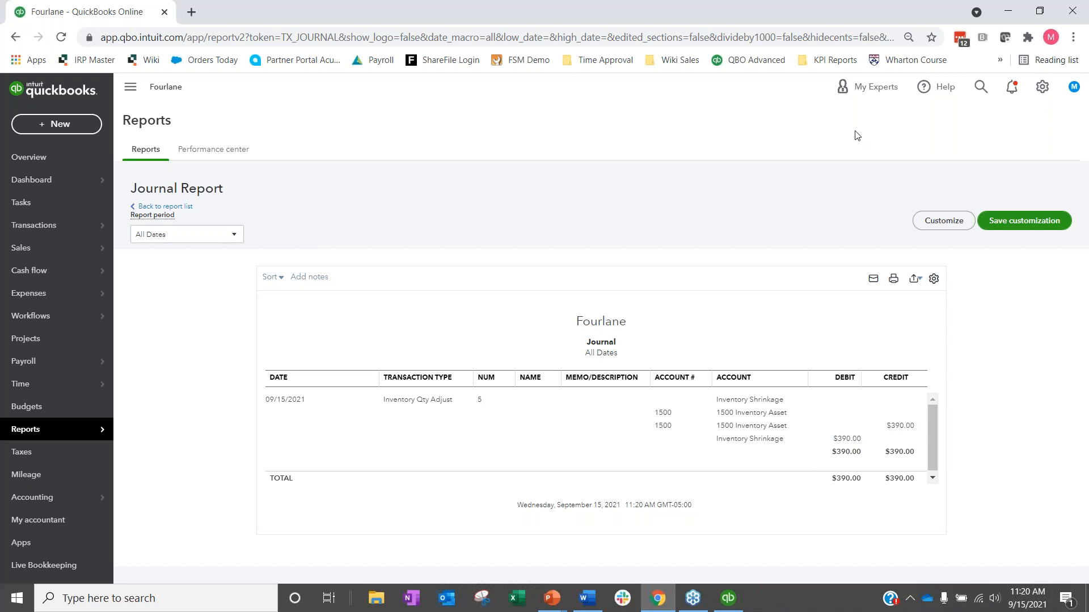
mouse_move(78, 245)
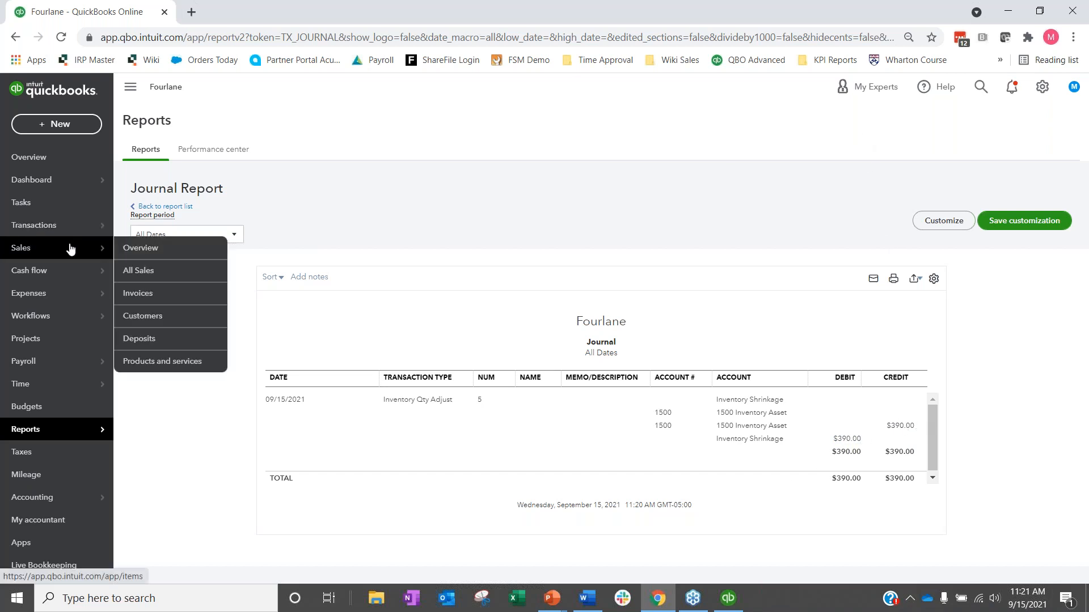
click(188, 364)
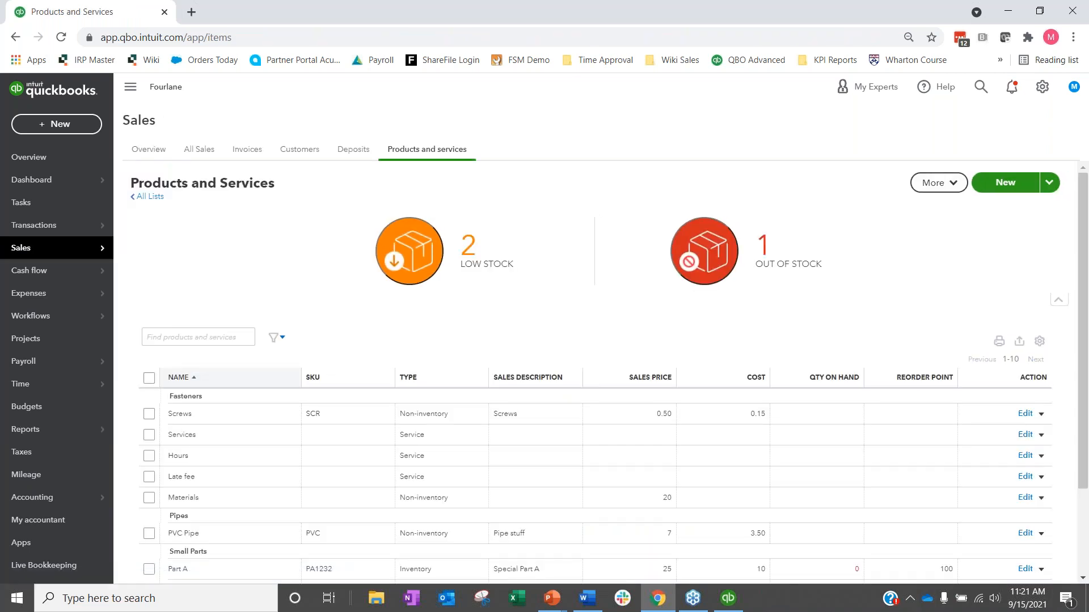
Switch to QuickBooks Enterprise and open a maximized Adjust Quantity/Value on Hand form with the adjustment type Quantity and Total Value
click(728, 599)
click(619, 83)
click(543, 183)
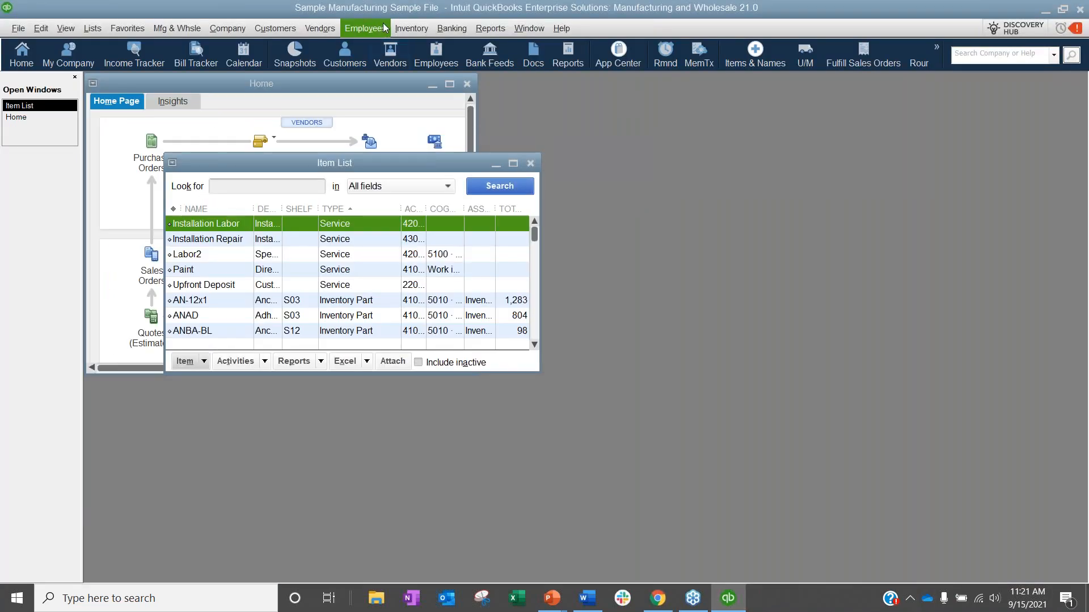
click(411, 28)
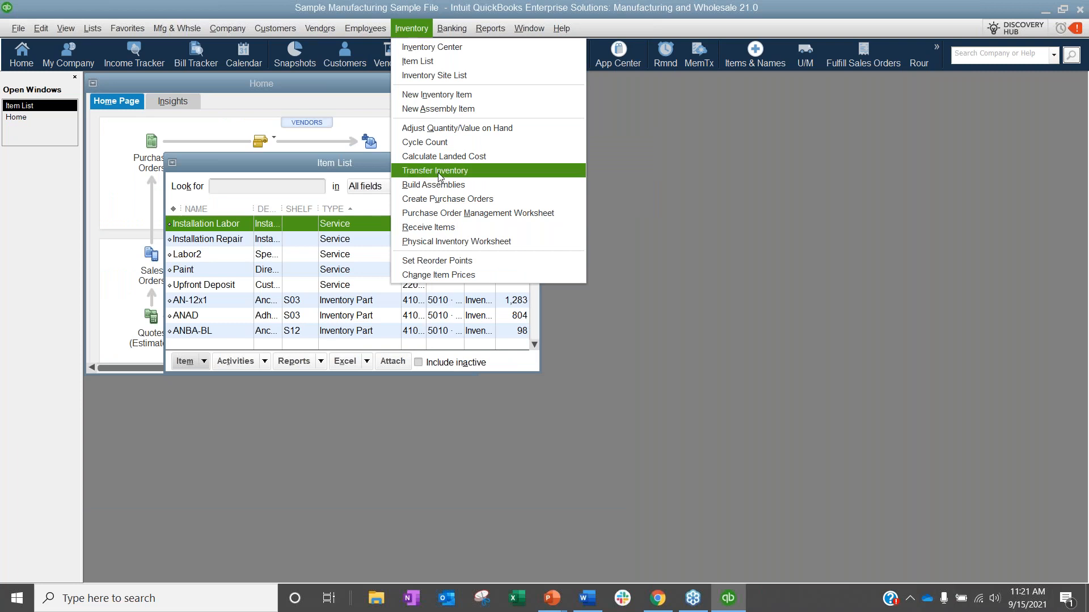
click(453, 129)
click(343, 172)
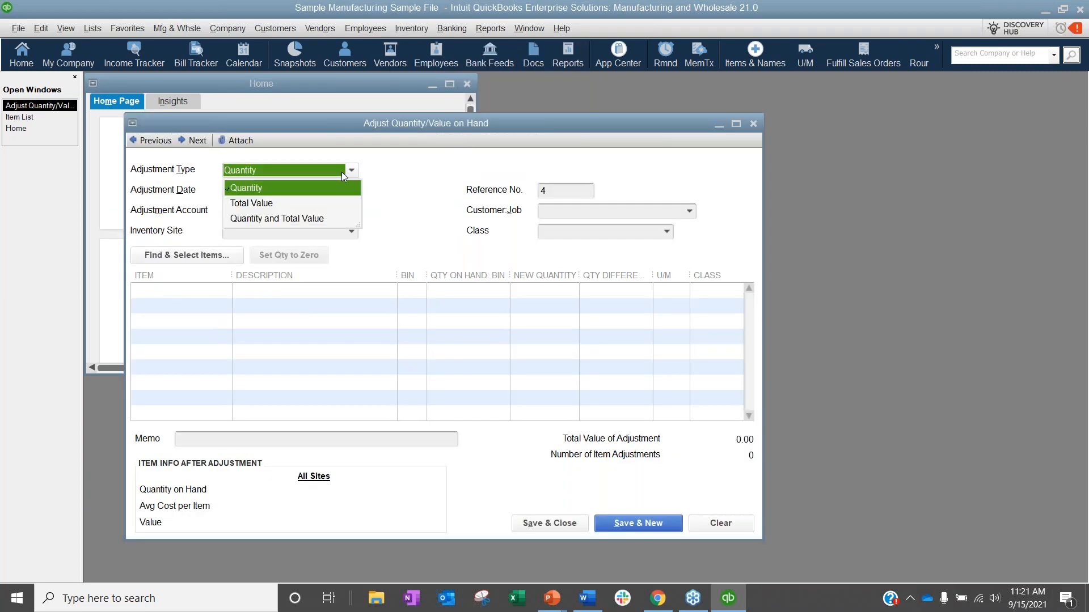
click(304, 218)
click(735, 124)
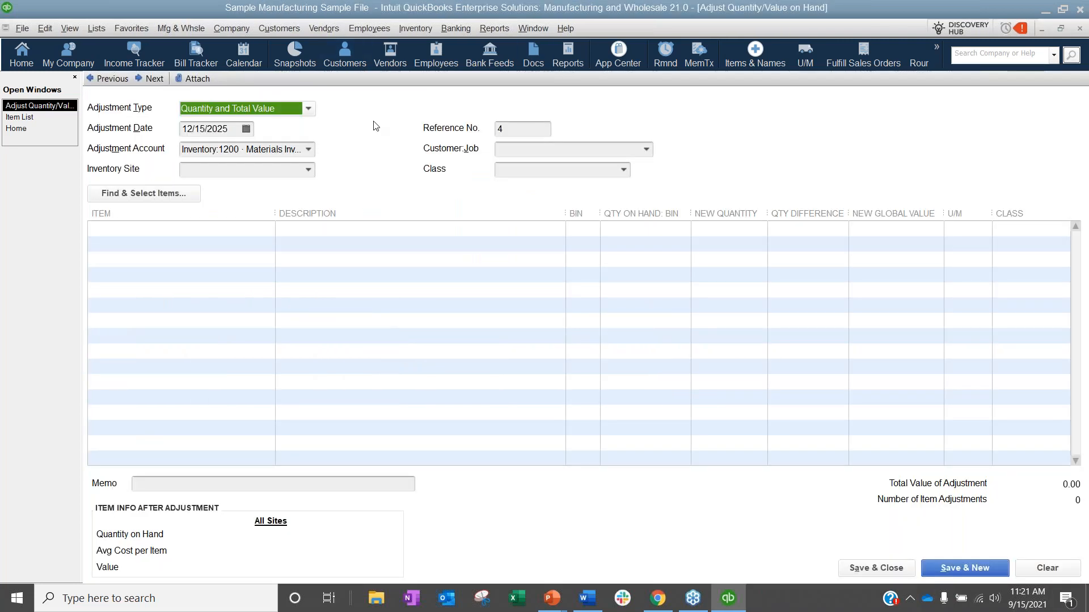
Review the adjustment types and the form's columns with Quantity and Total Value selected, and close the form without saving
click(309, 109)
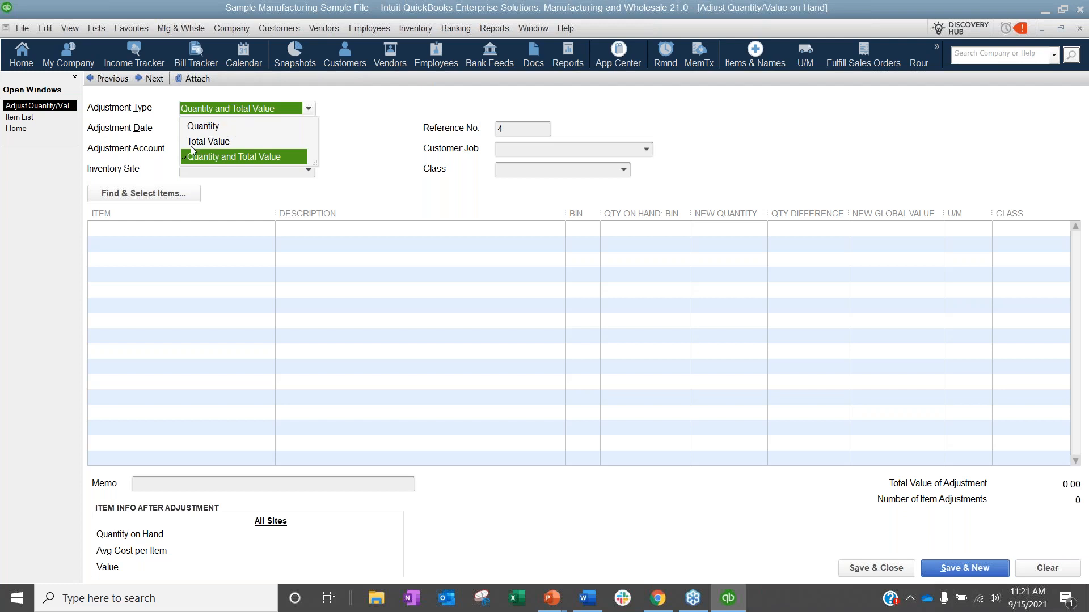
click(252, 159)
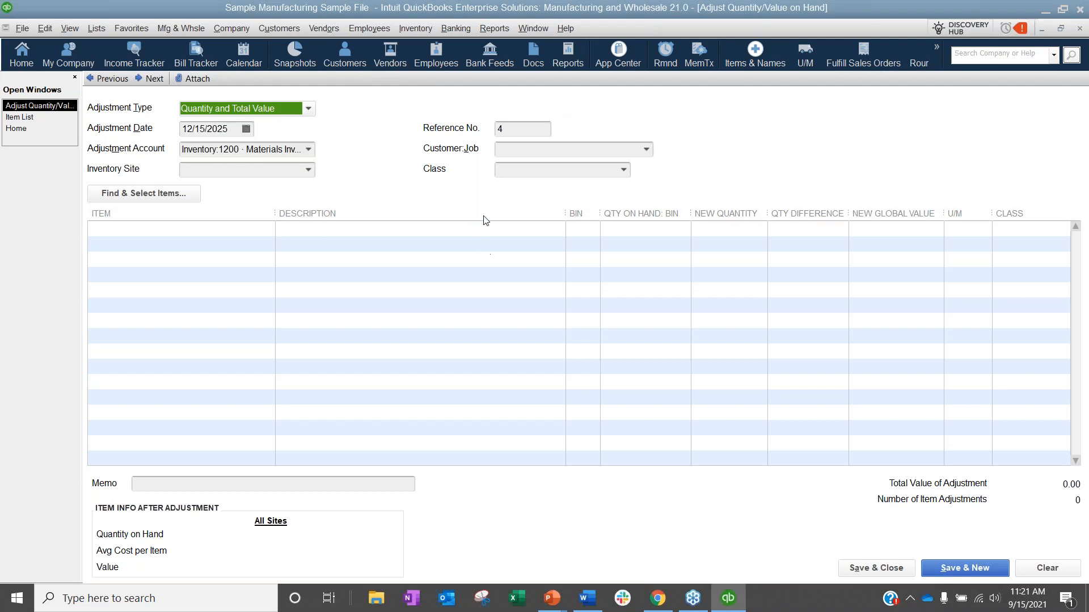
mouse_move(566, 214)
mouse_down()
mouse_move(481, 215)
mouse_move(565, 214)
mouse_up()
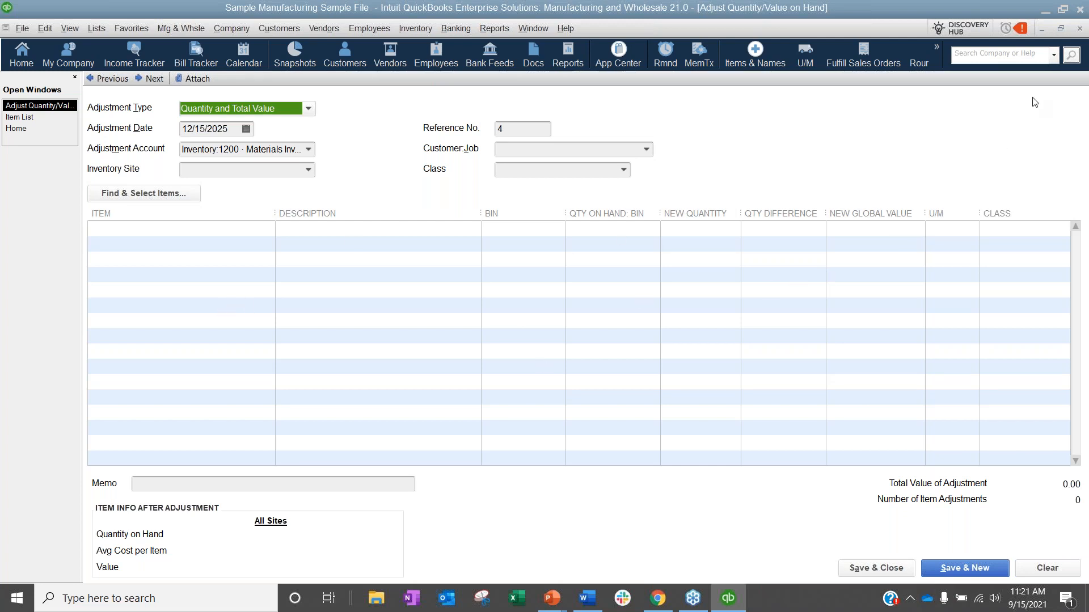
click(1083, 27)
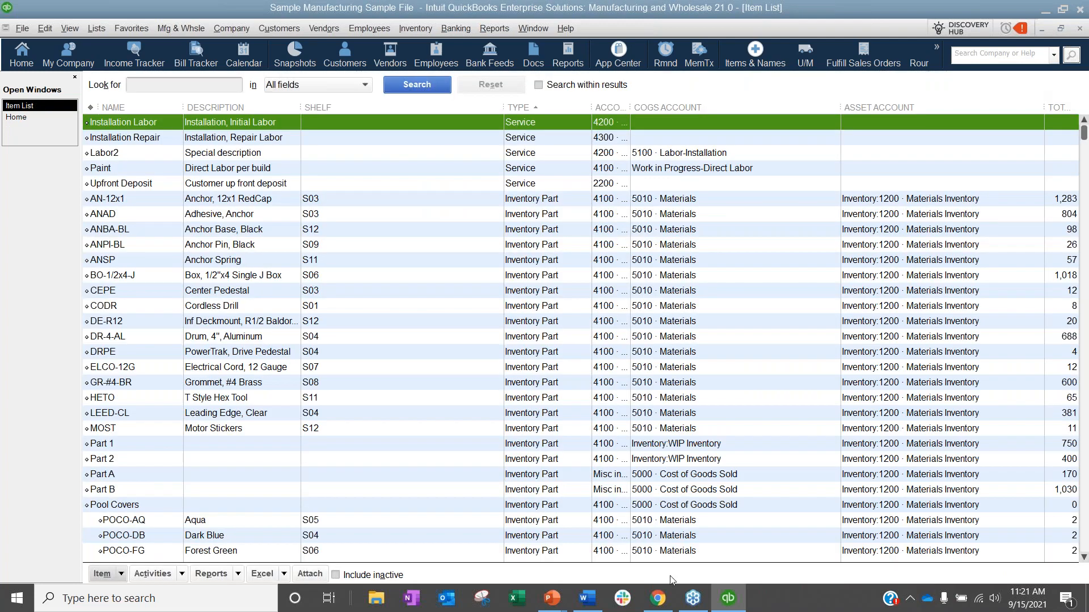
Switch back to QuickBooks Online and check Part B's cost and quantity on hand in the Products and Services list
click(652, 605)
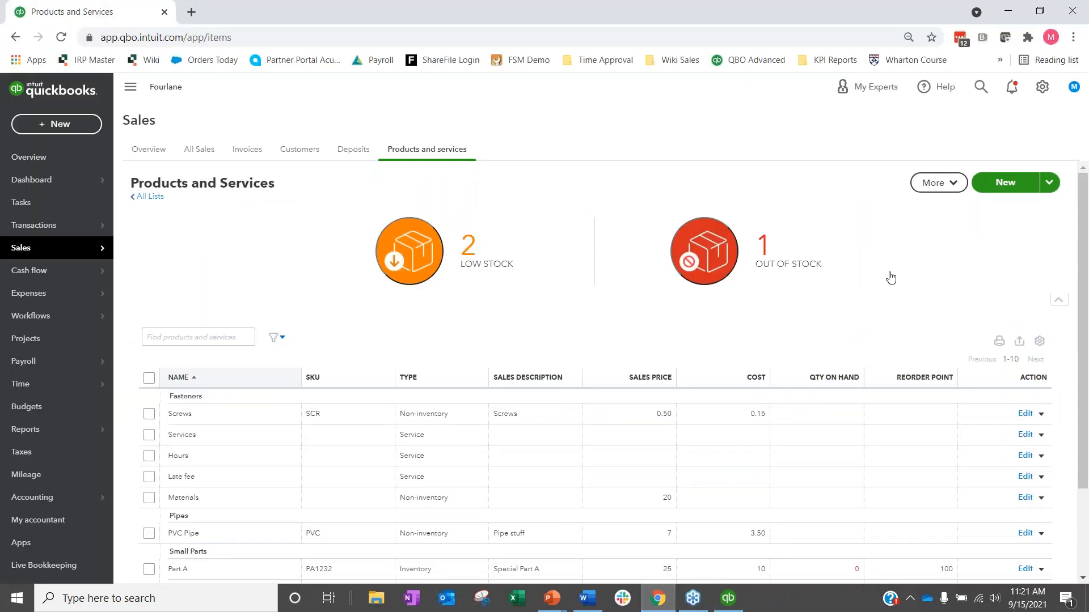
scroll(890, 277, down, 2)
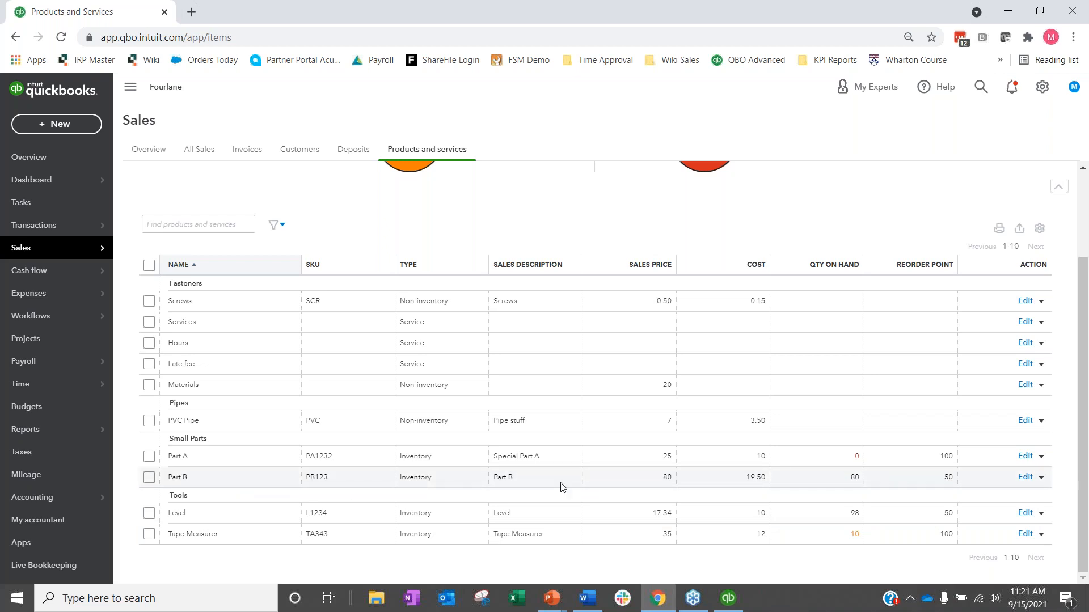
mouse_move(29, 293)
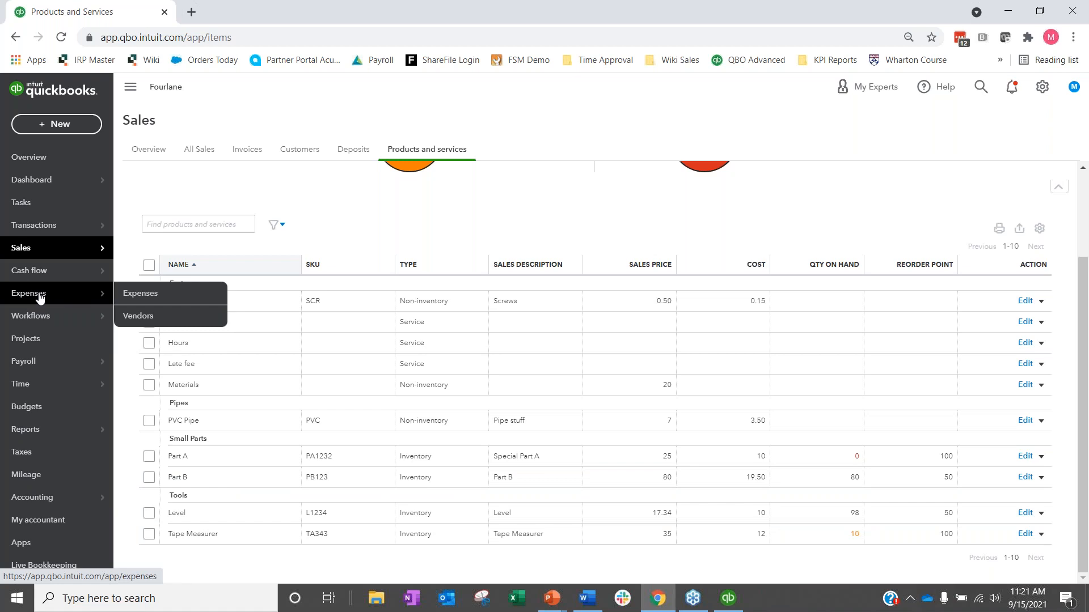
Start a new check and add Part B as its first item line
click(57, 124)
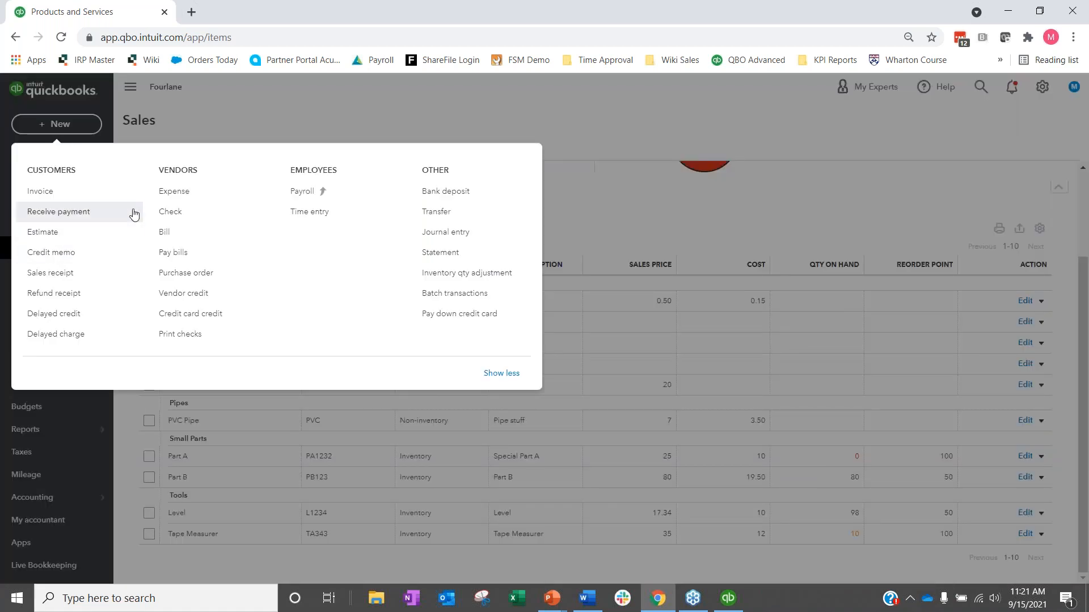
click(170, 211)
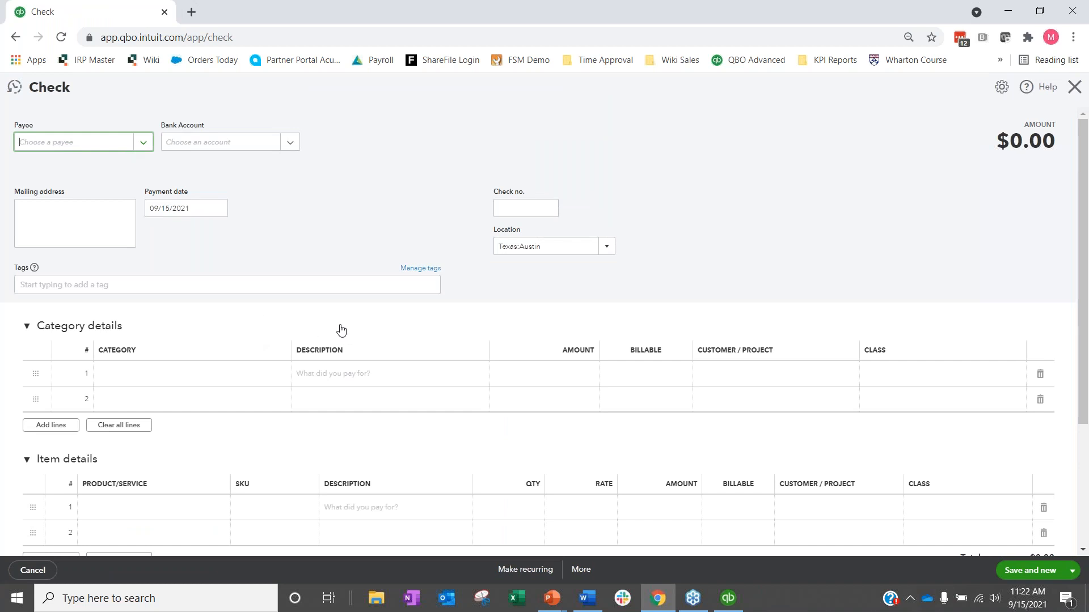
scroll(213, 256, down, 1)
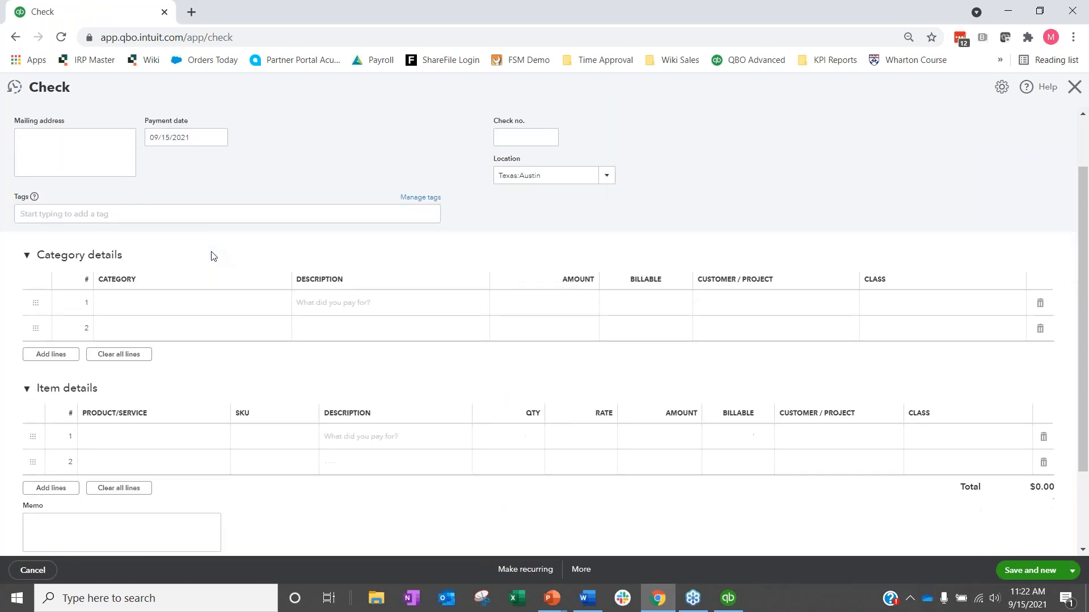
click(183, 442)
click(219, 439)
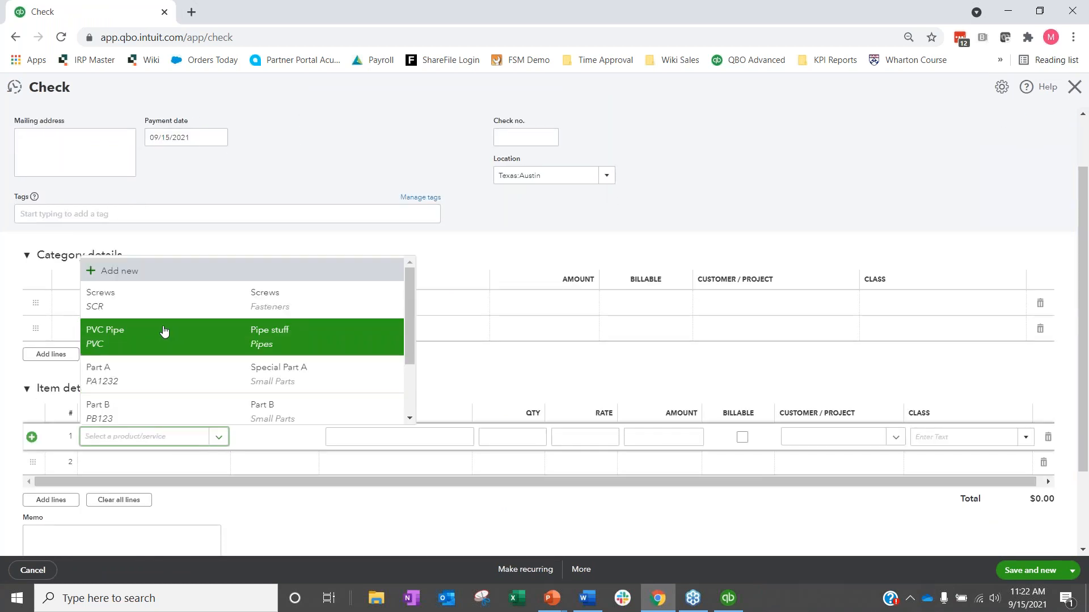
click(151, 413)
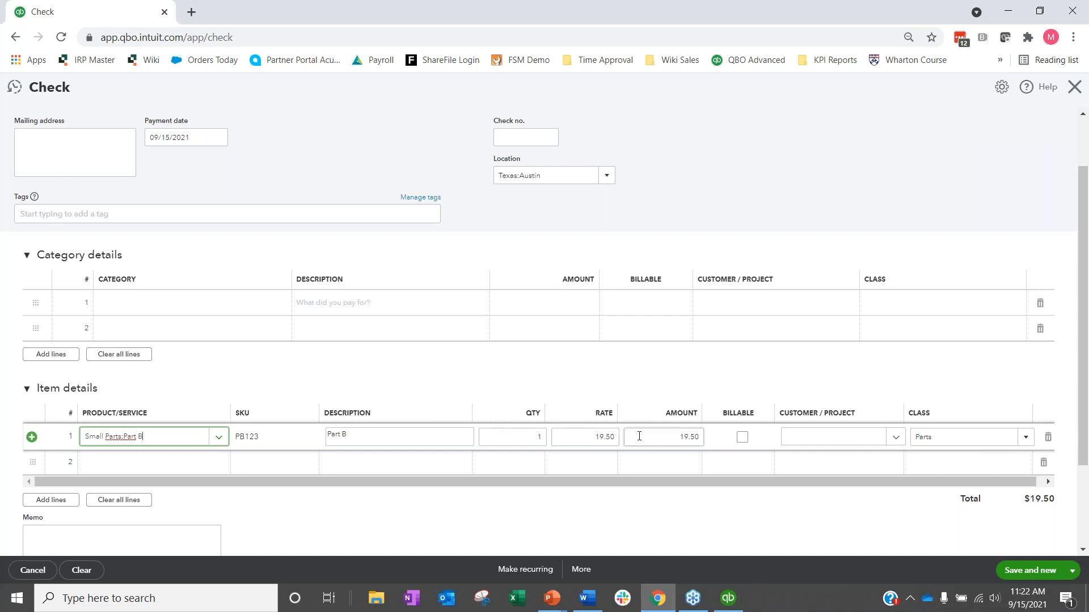
Set the quantity of the check's first Part B line to -80
click(604, 442)
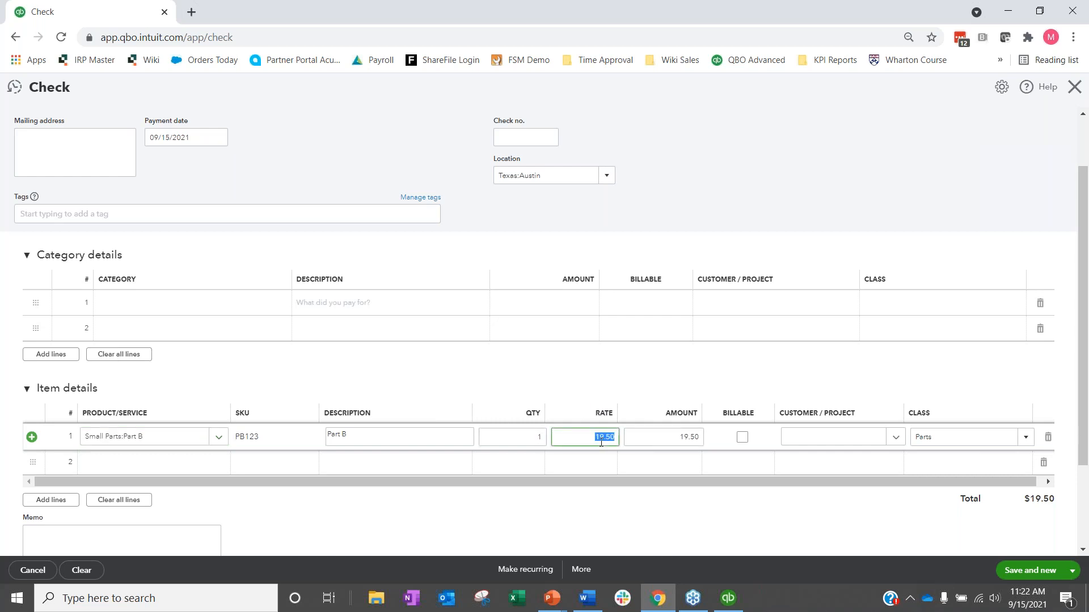
click(516, 435)
text(-80)
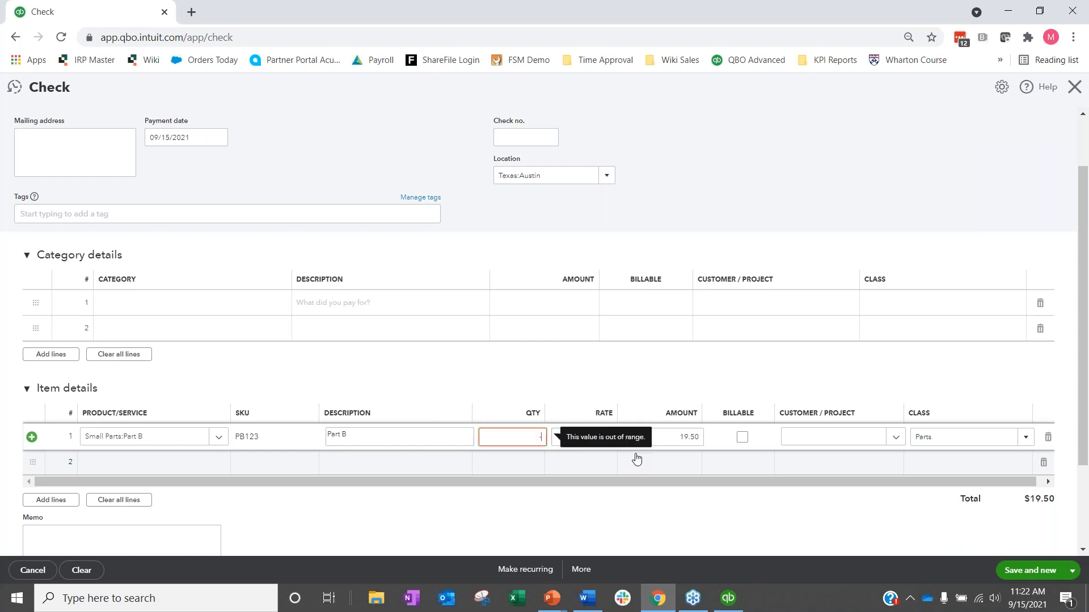
key(Tab)
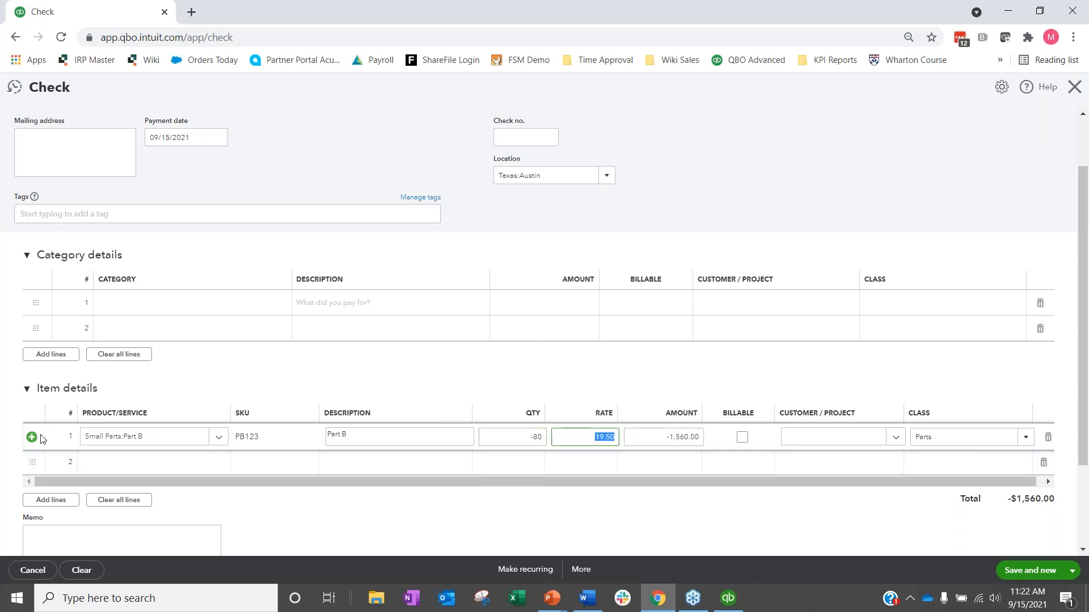
Add a second Part B item line to the check with quantity 80 and rate 16
click(118, 462)
text(par)
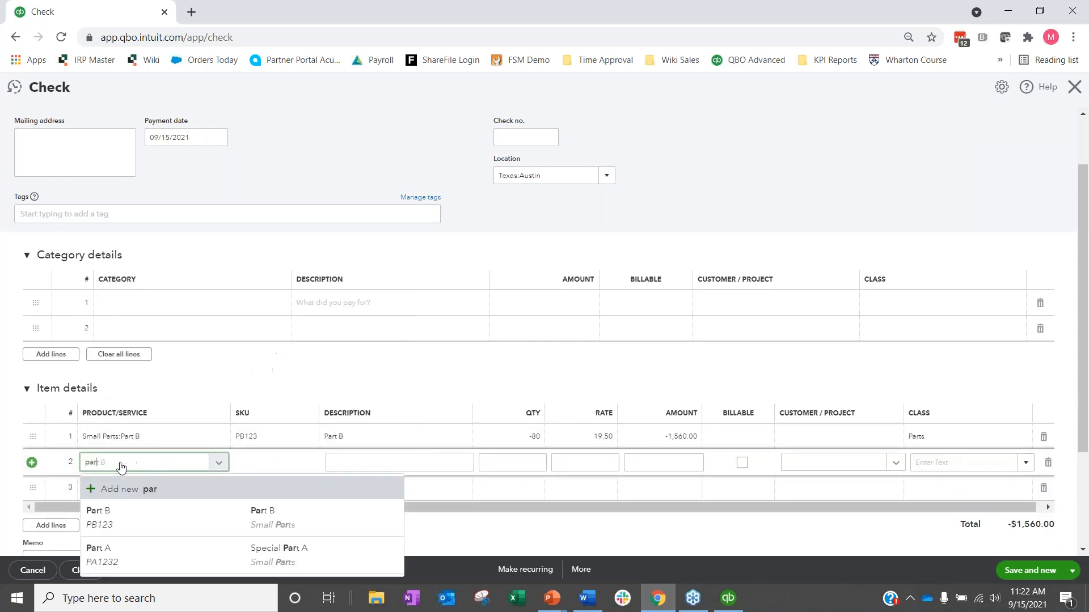
click(136, 520)
click(516, 462)
text(80)
key(Tab)
text(16)
key(Tab)
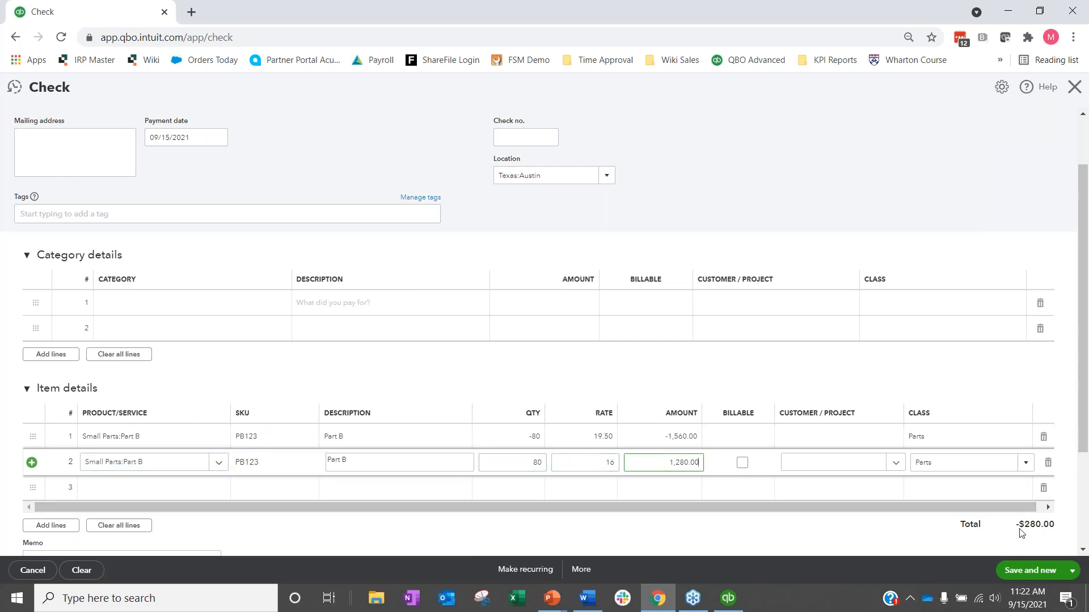
Add a category line for Inventory Shrinkage with an amount of 280 to the check
click(207, 307)
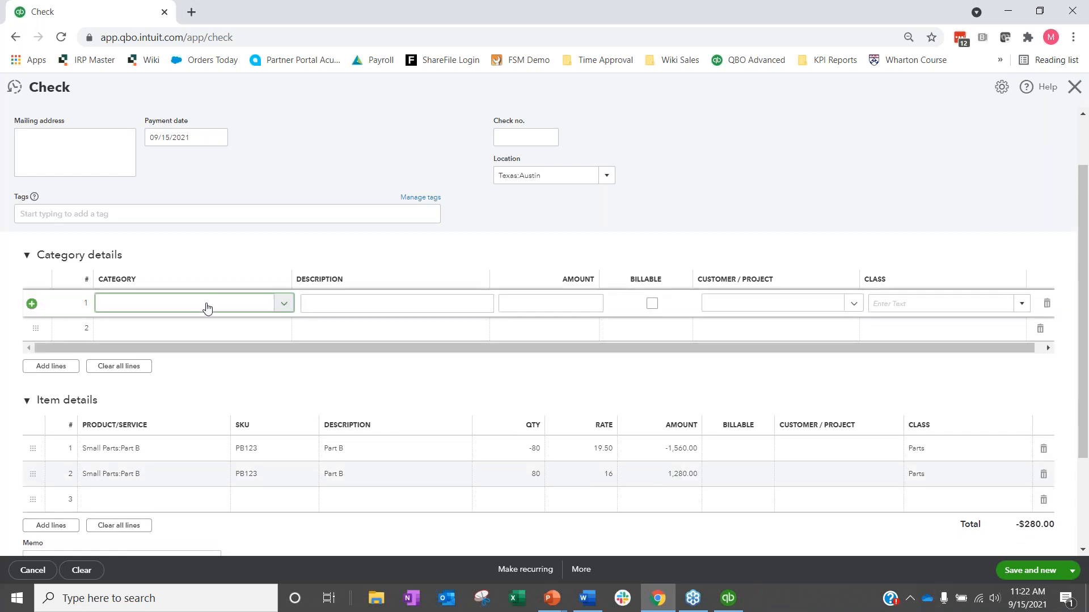
text(inve)
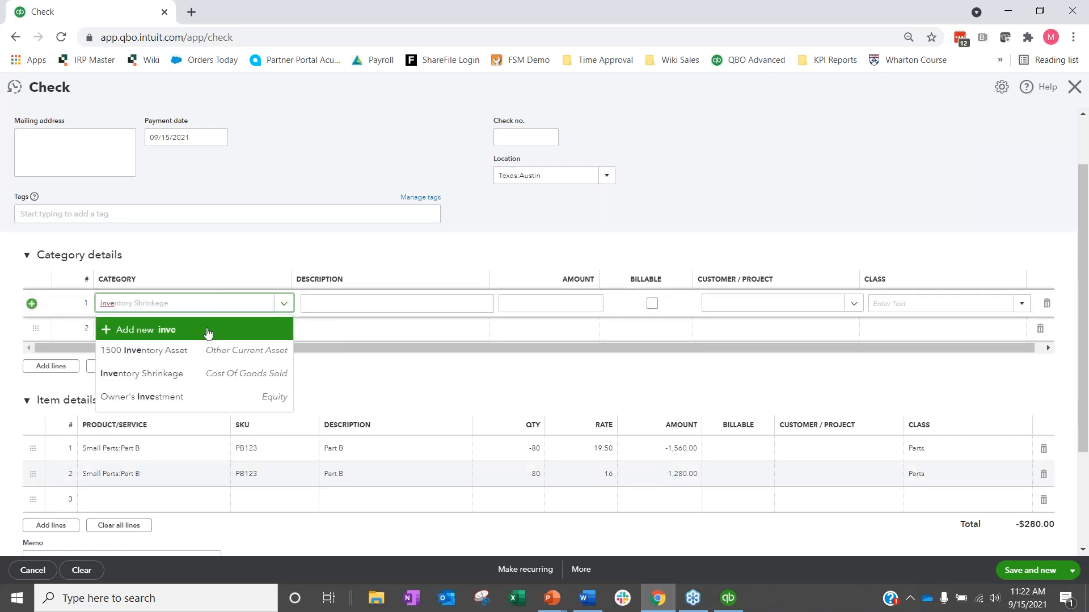
click(220, 374)
click(577, 299)
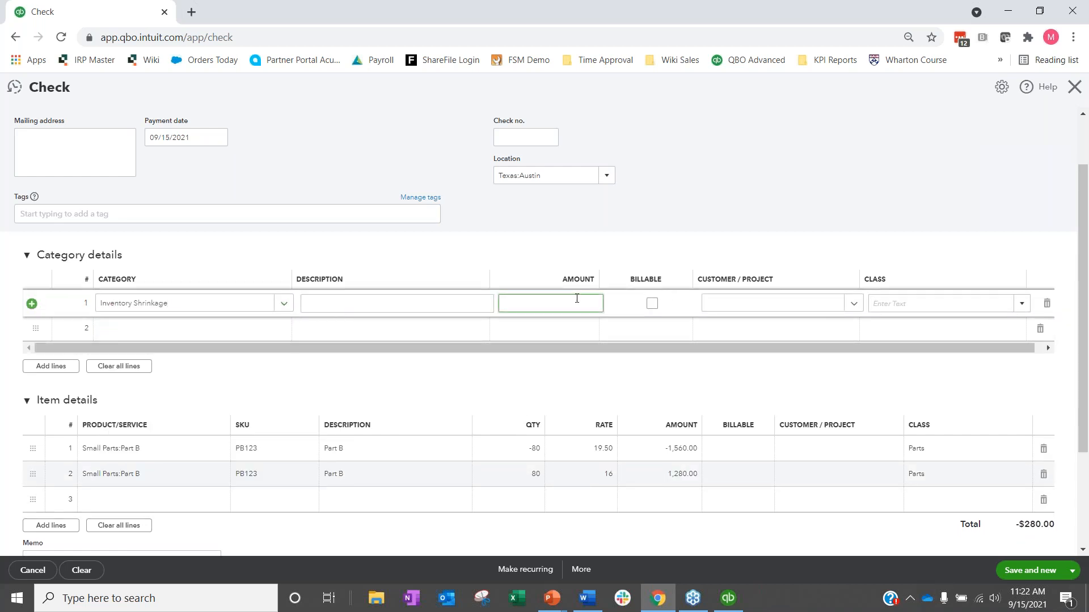
text(280)
key(Tab)
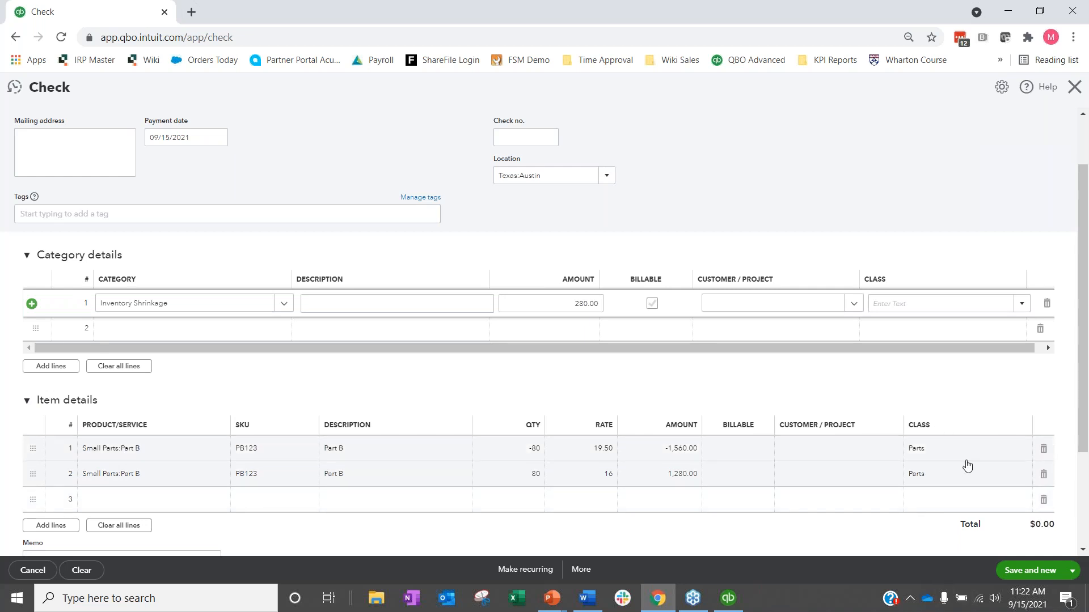
Try to save the Part B revaluation check
click(1075, 87)
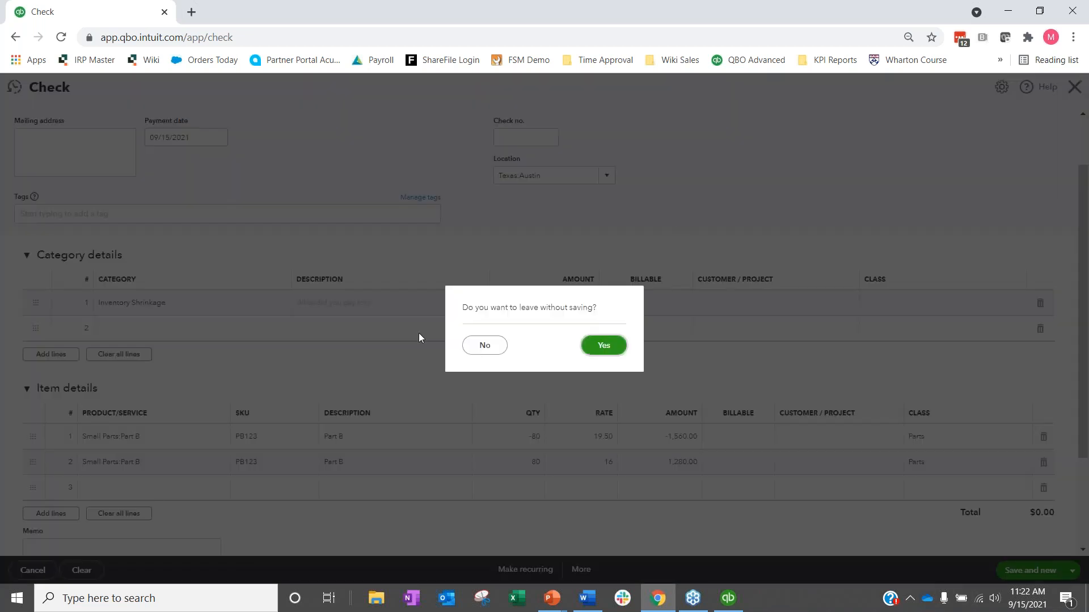
click(483, 346)
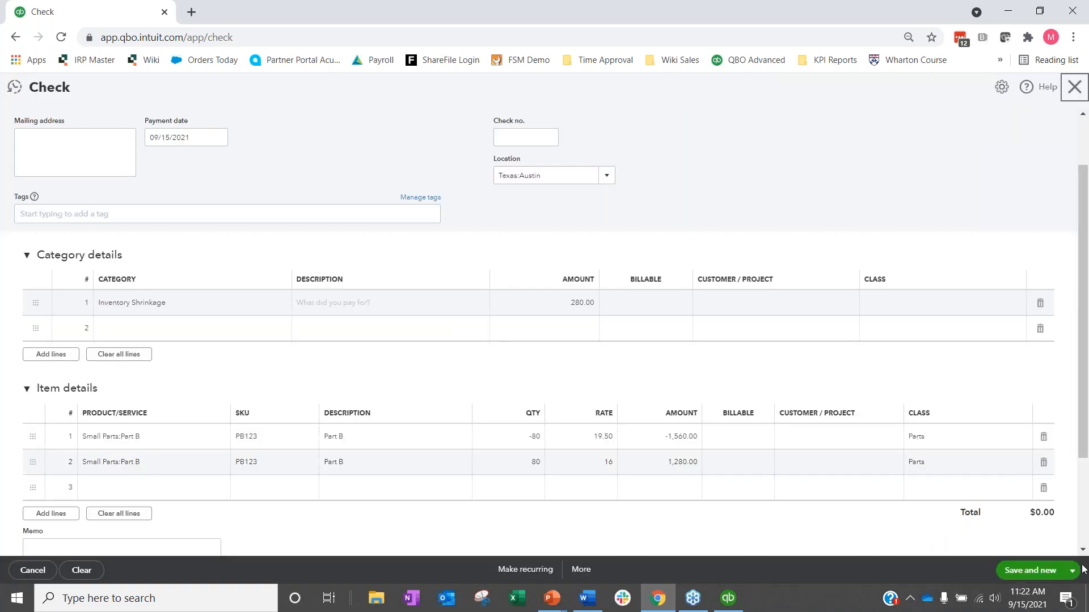
click(1029, 571)
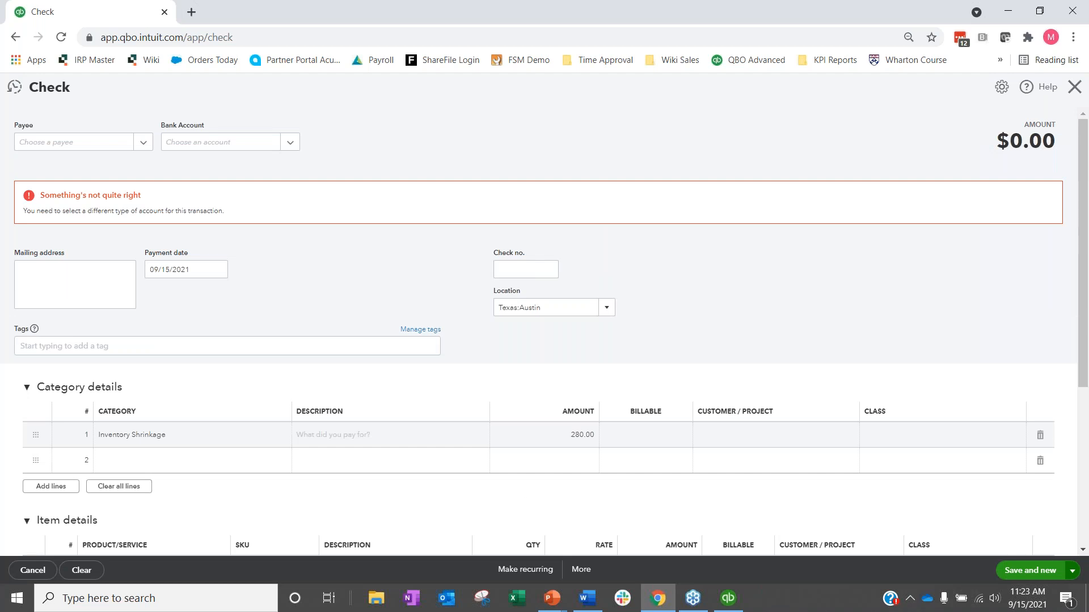
scroll(544, 340, down, 3)
scroll(545, 341, up, 2)
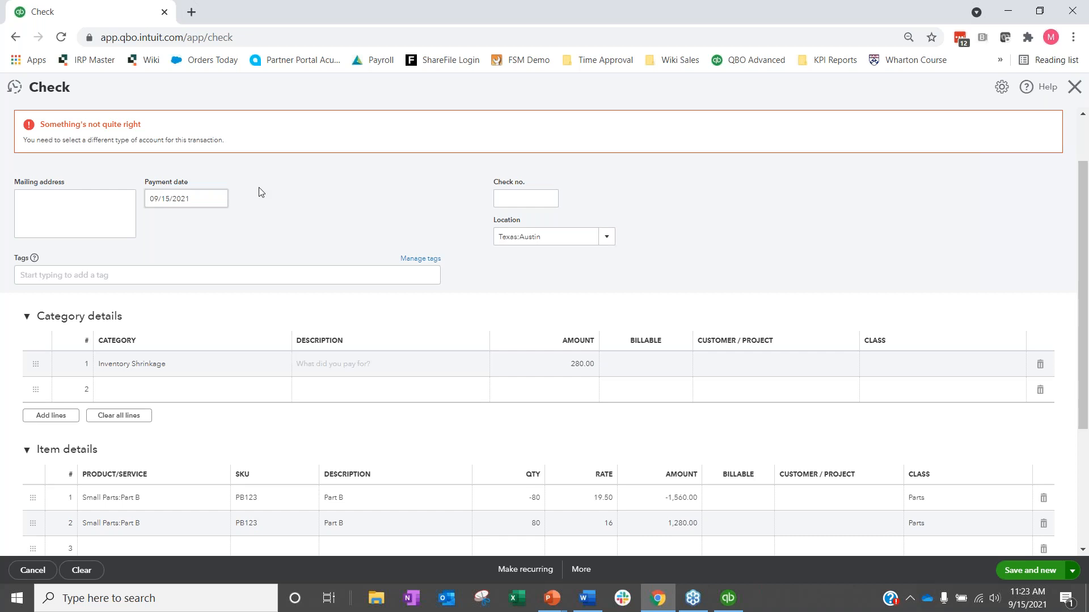
scroll(984, 285, down, 3)
click(1003, 569)
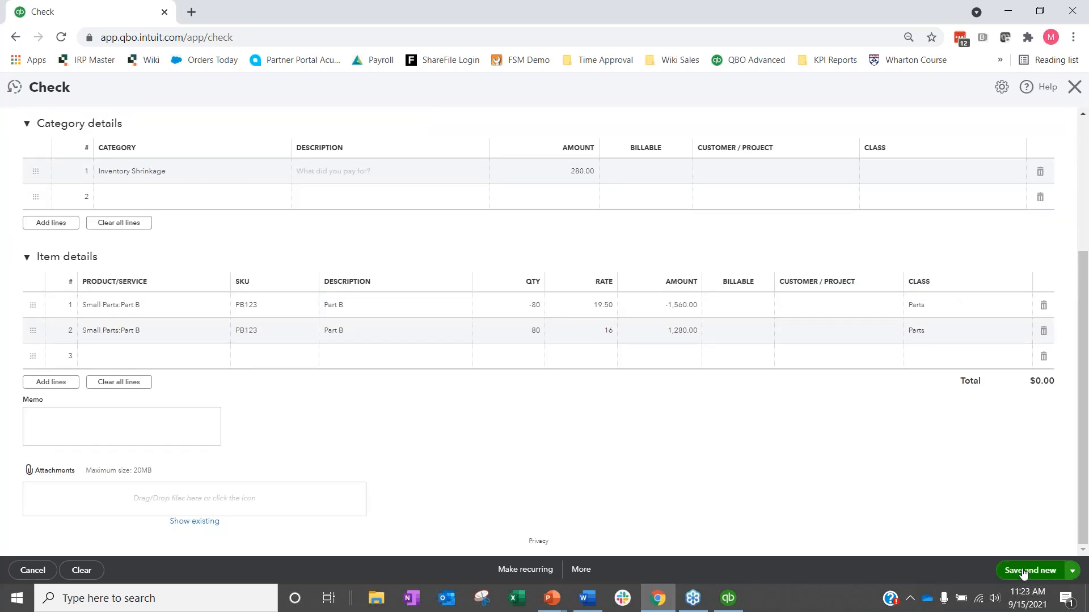
Close the check without saving it
click(1075, 88)
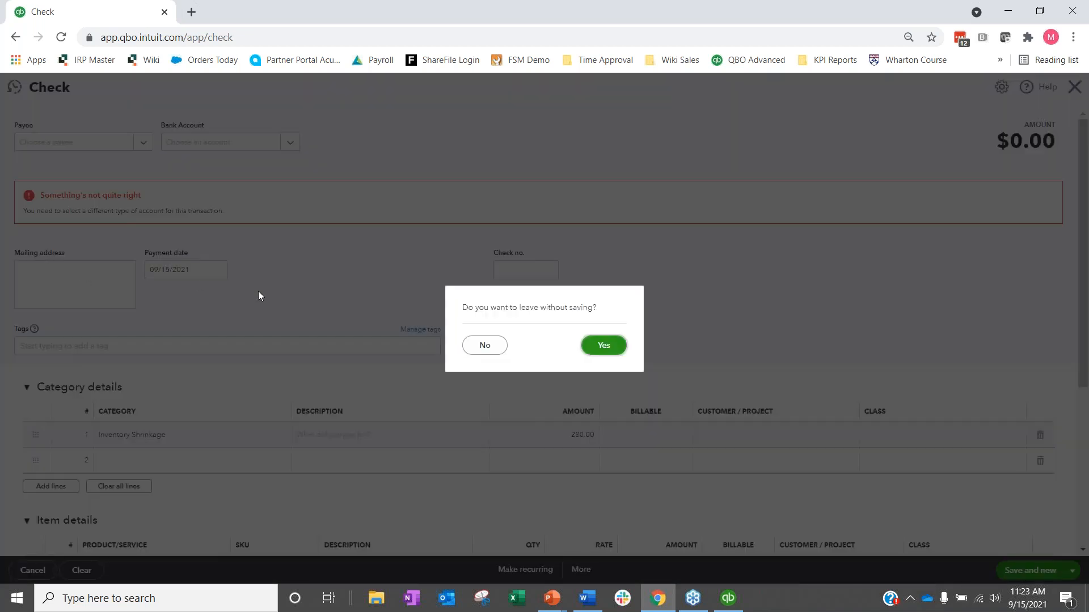
click(483, 347)
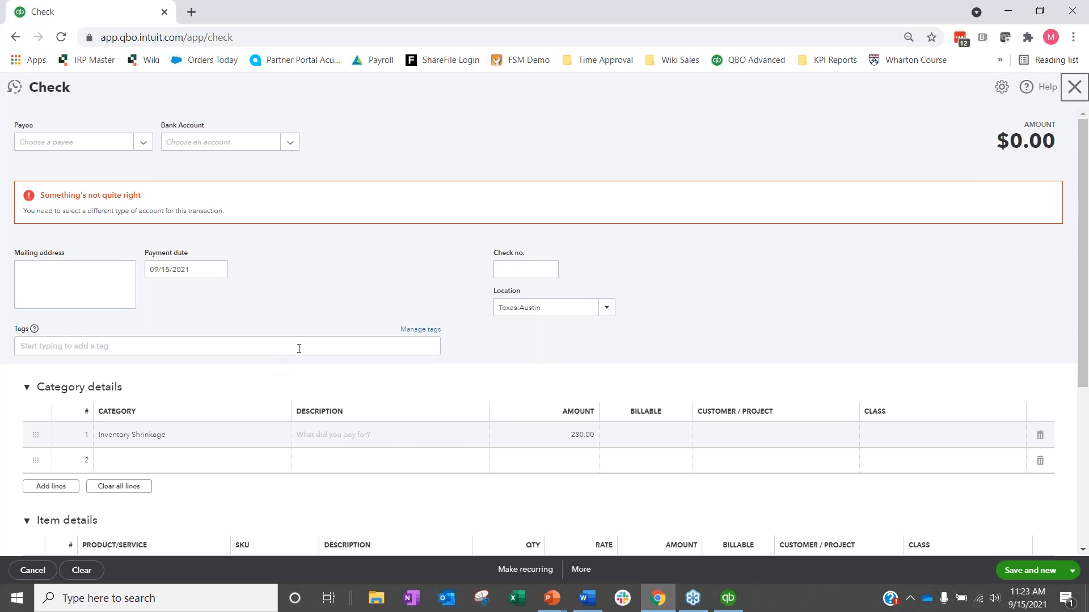
click(1075, 88)
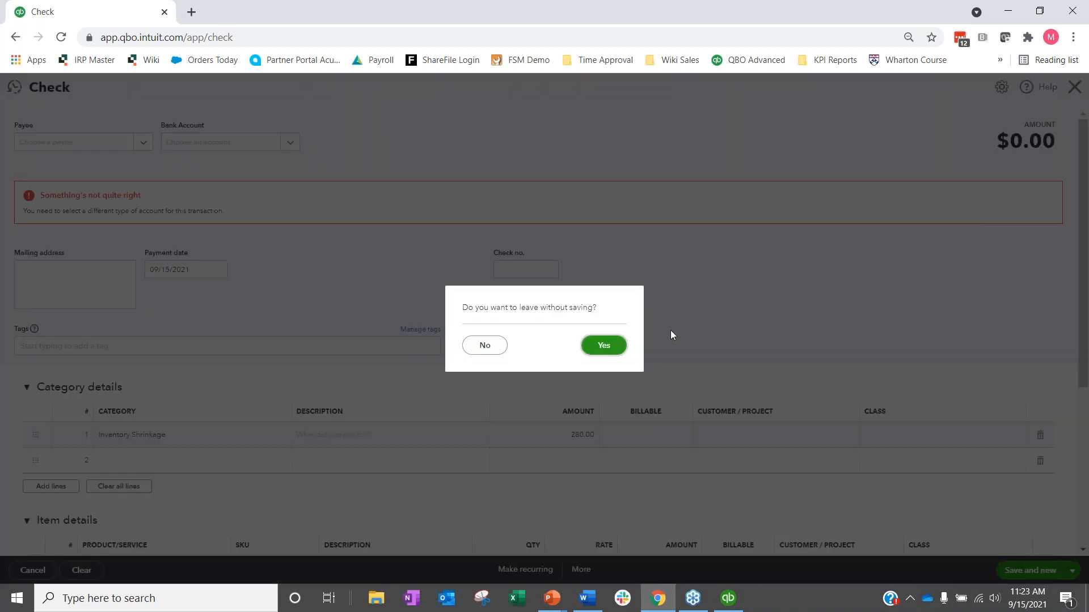
click(603, 345)
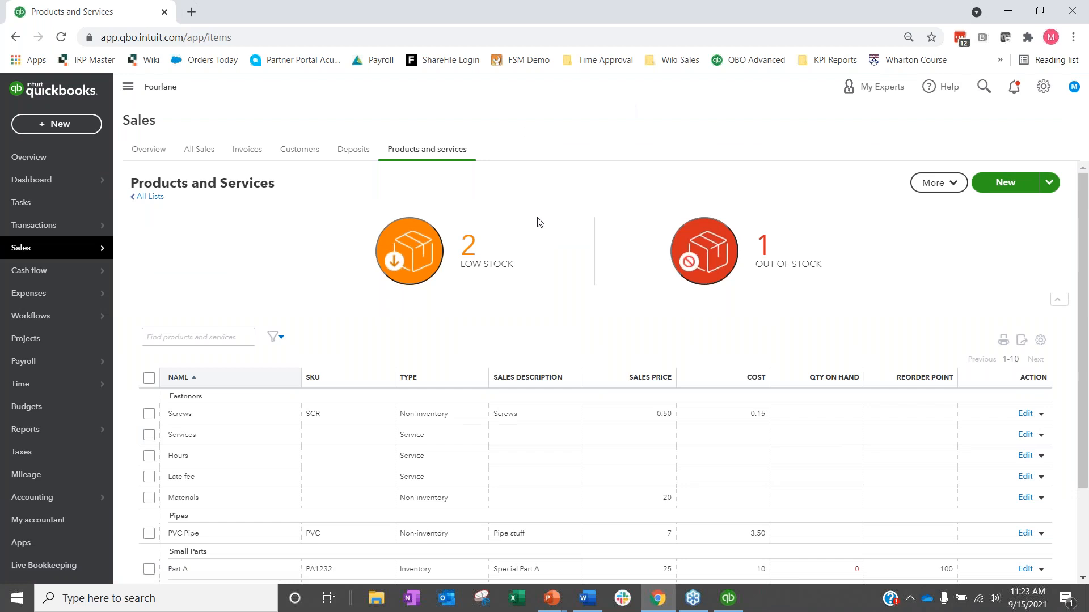
Select Part A and Part B in the products list and reorder both on a new purchase order
scroll(585, 264, down, 2)
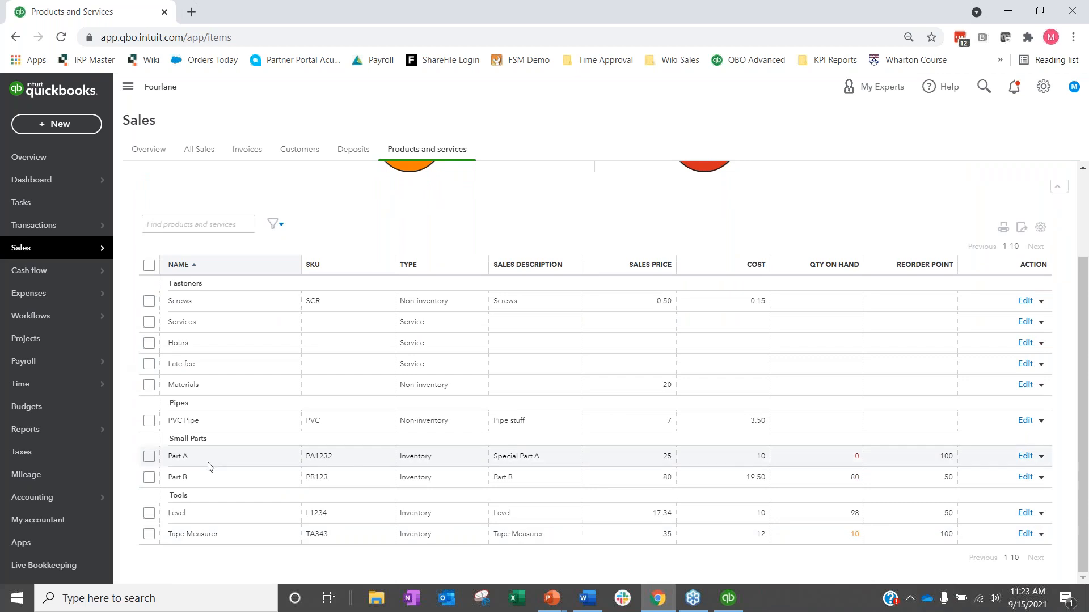
click(149, 457)
click(149, 477)
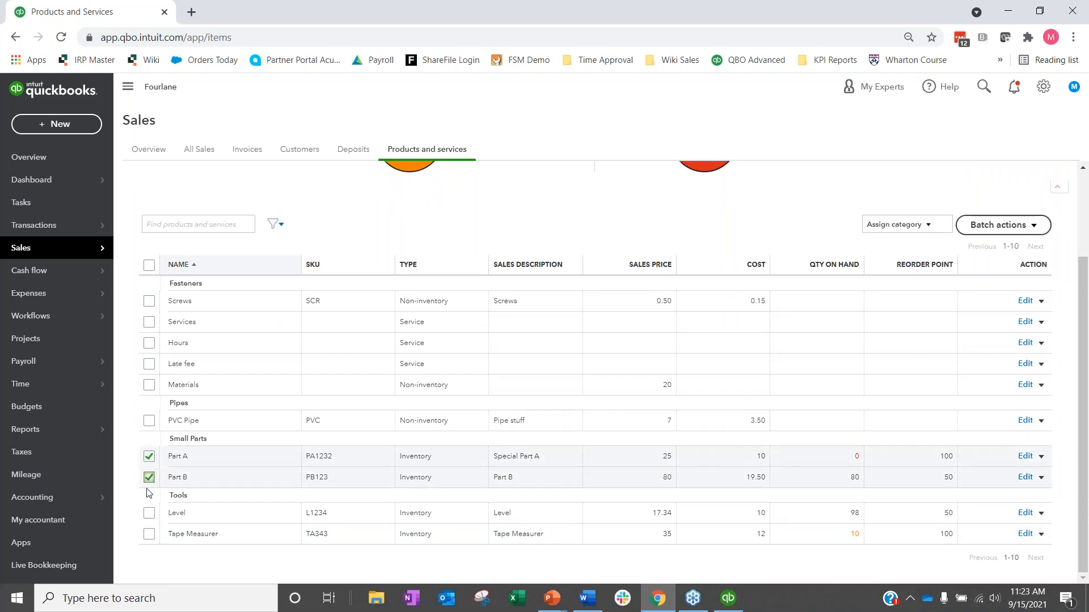
click(931, 229)
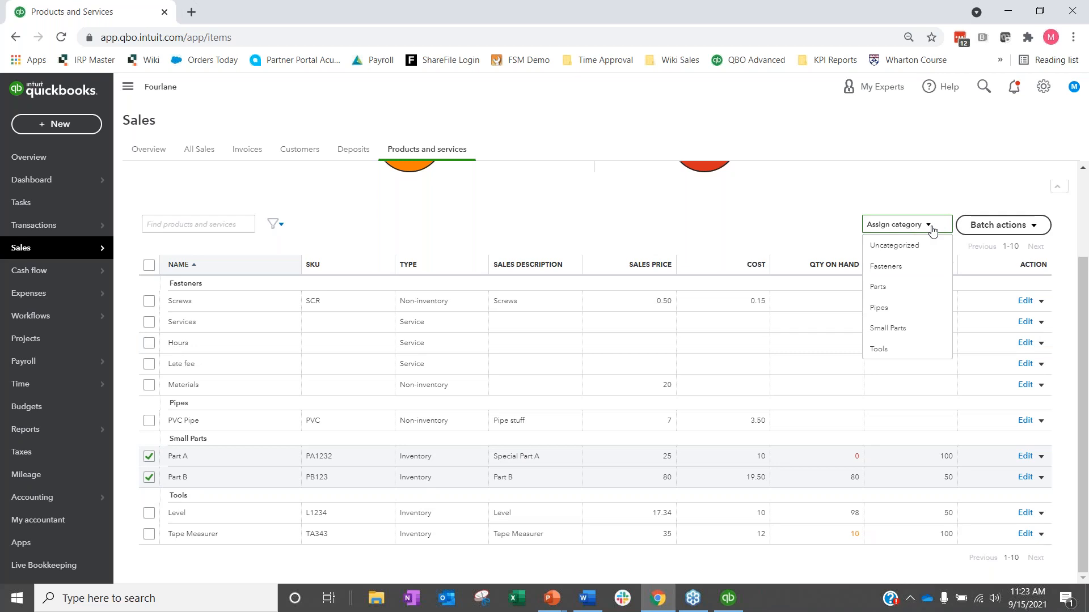
click(1033, 226)
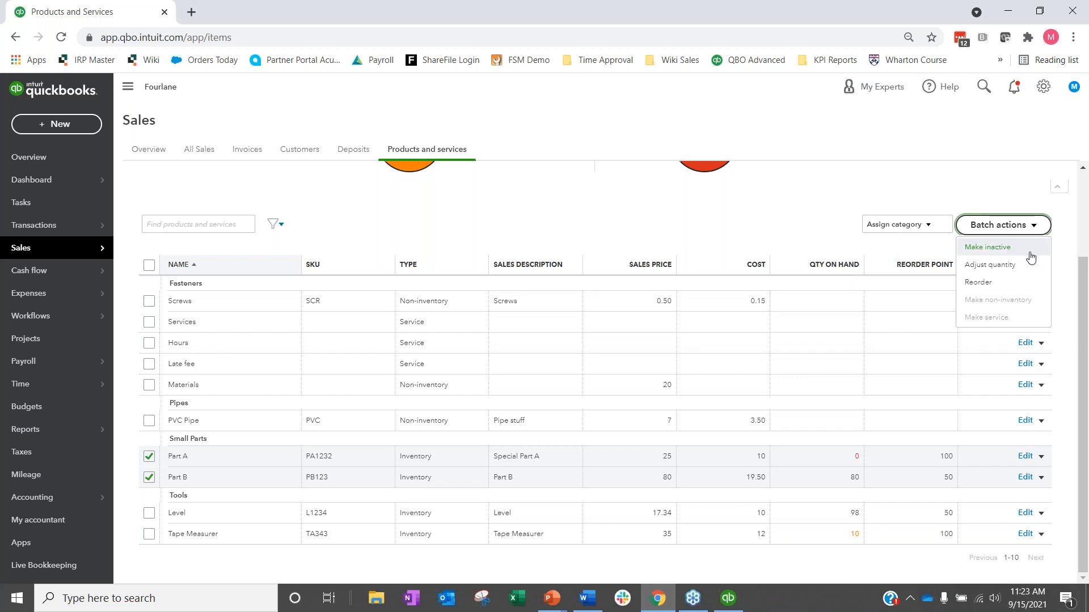
click(978, 282)
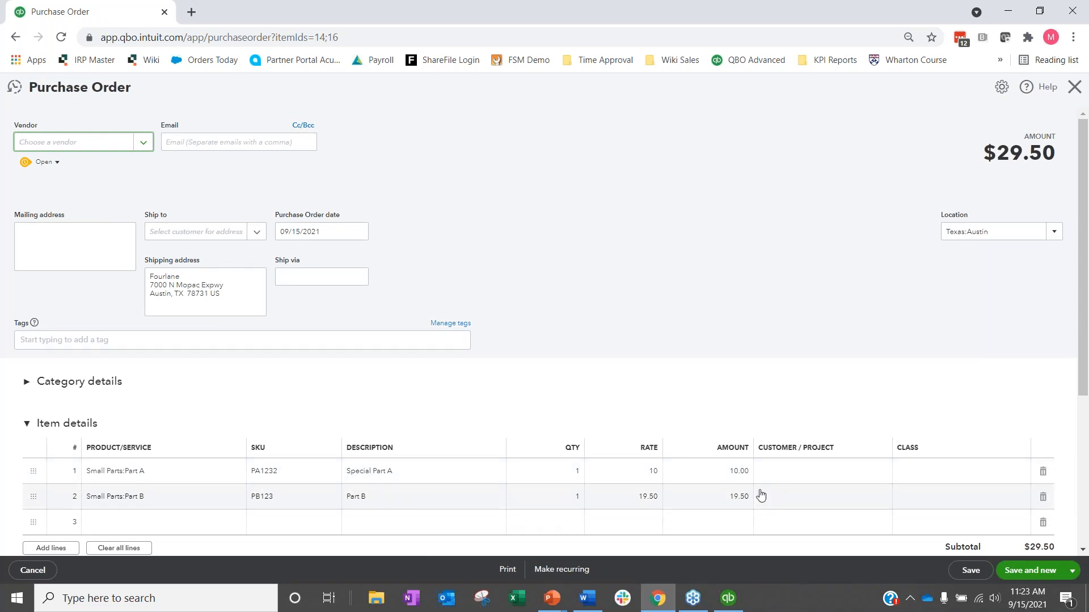
Choose Rob's Parts as the purchase order's vendor and delete the Part B line
click(143, 146)
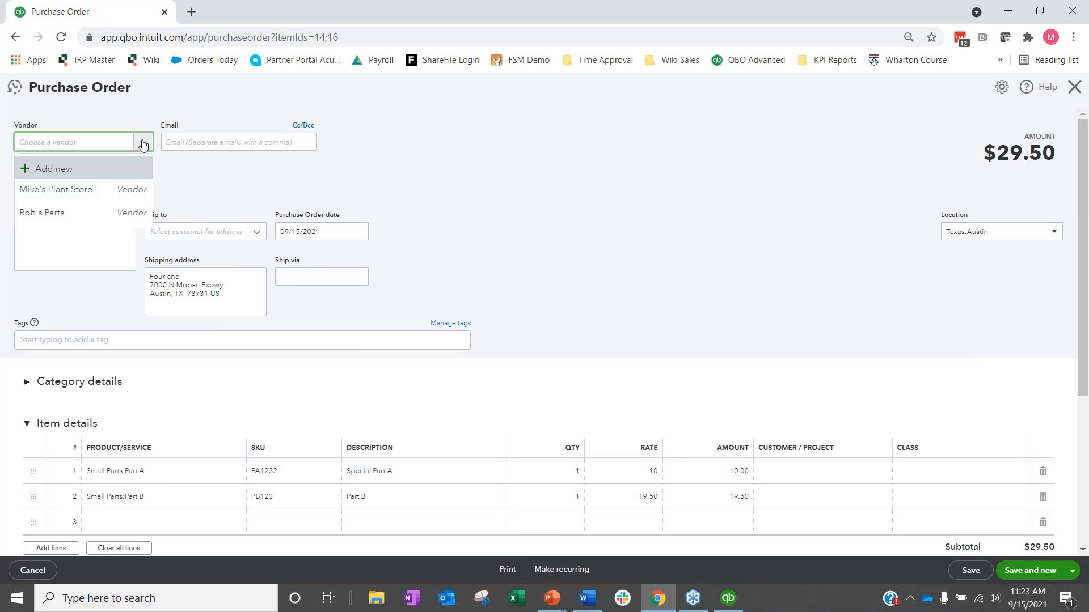
click(66, 210)
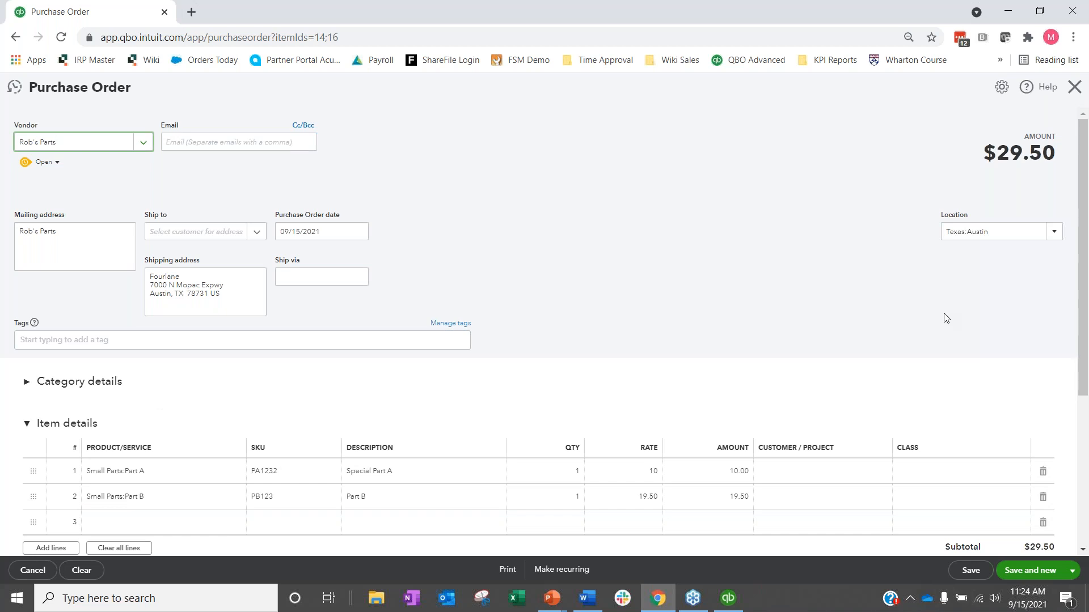
scroll(944, 318, down, 1)
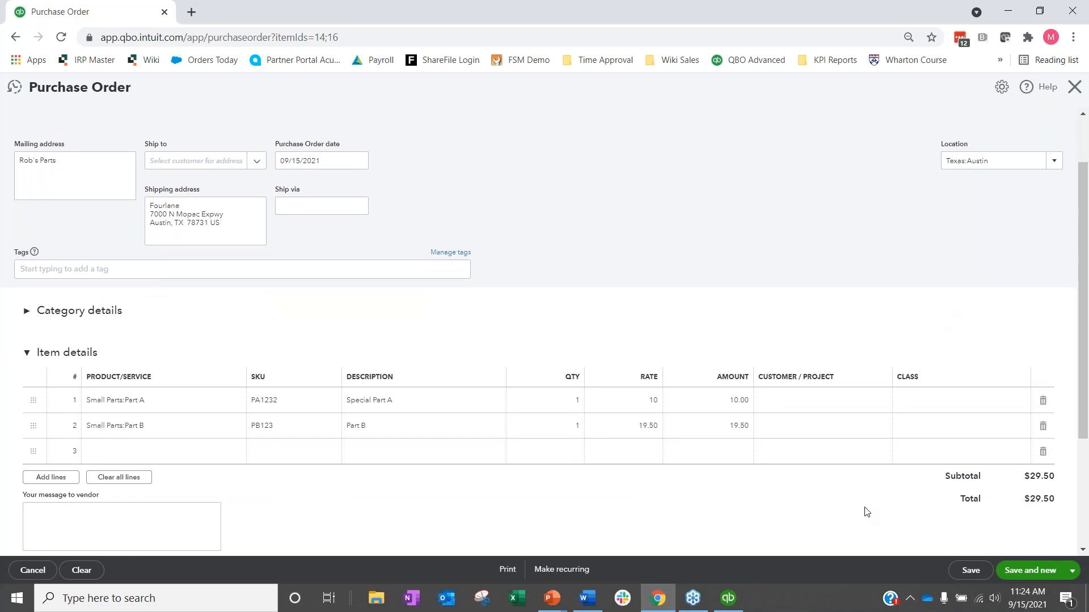
click(565, 405)
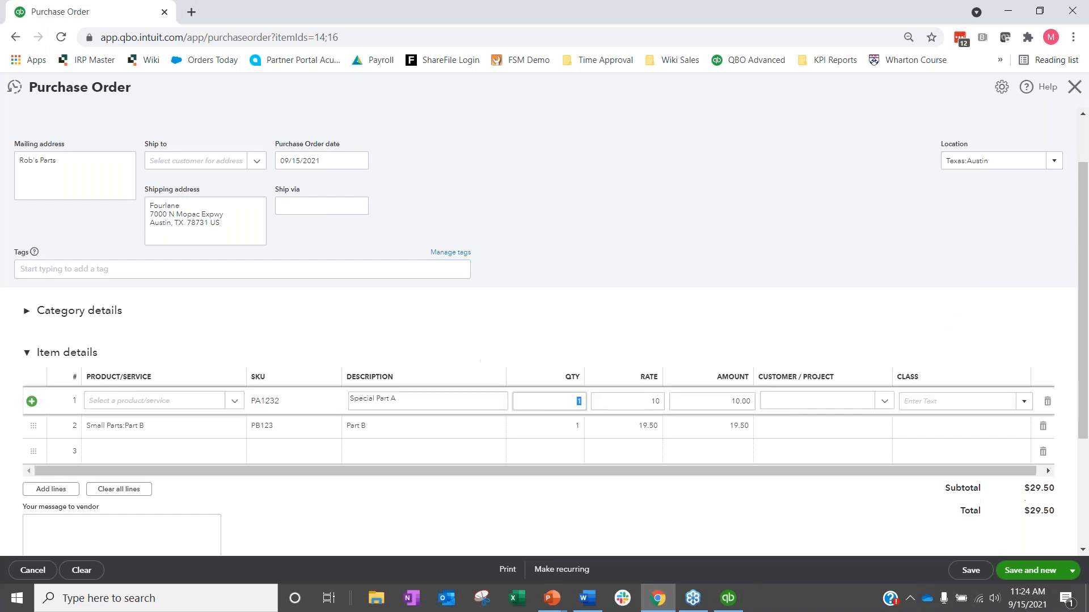
mouse_move(563, 435)
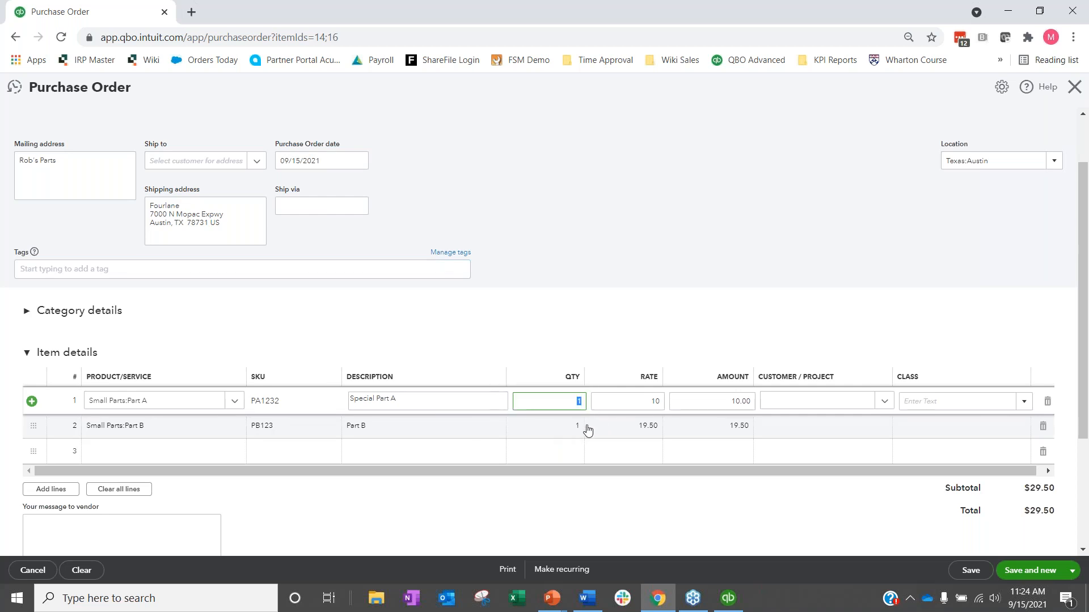
click(1063, 431)
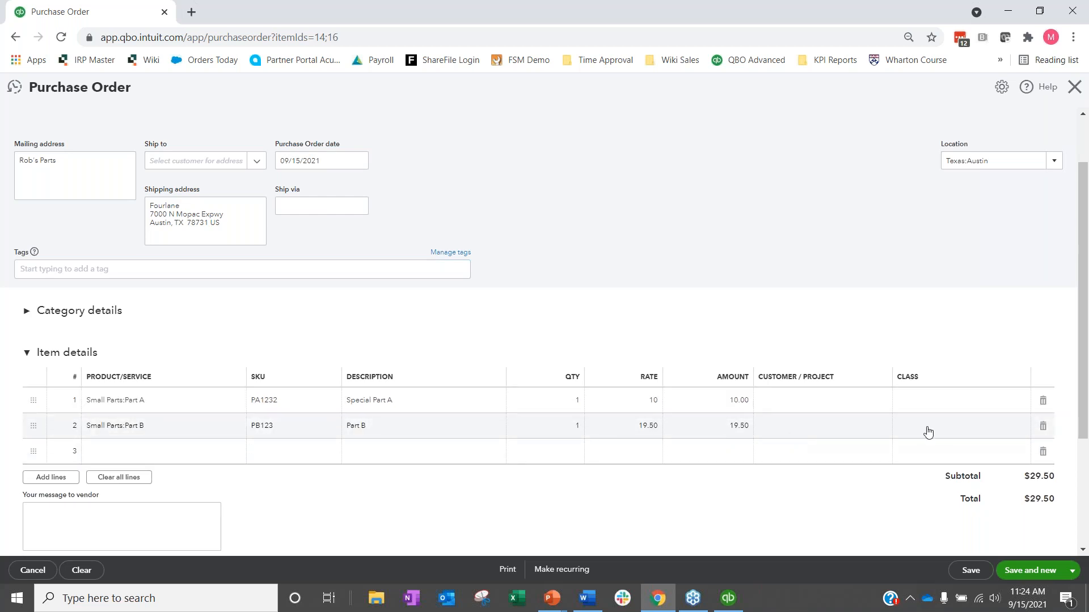
click(1042, 427)
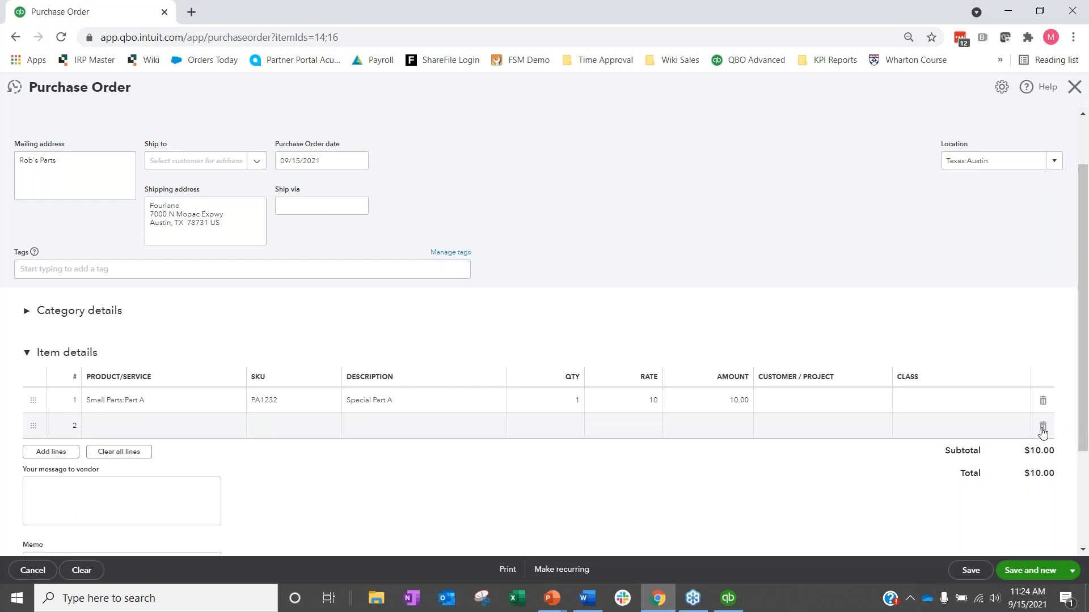
Set the Part A line to quantity 200 and class Parts, and save the purchase order
click(556, 406)
key(Tab)
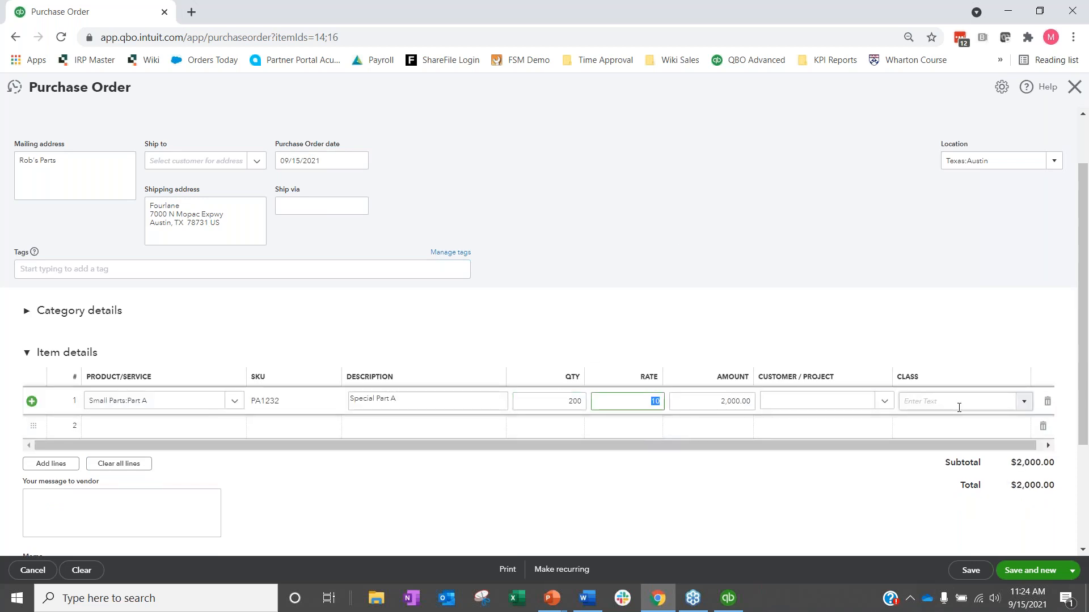
click(958, 402)
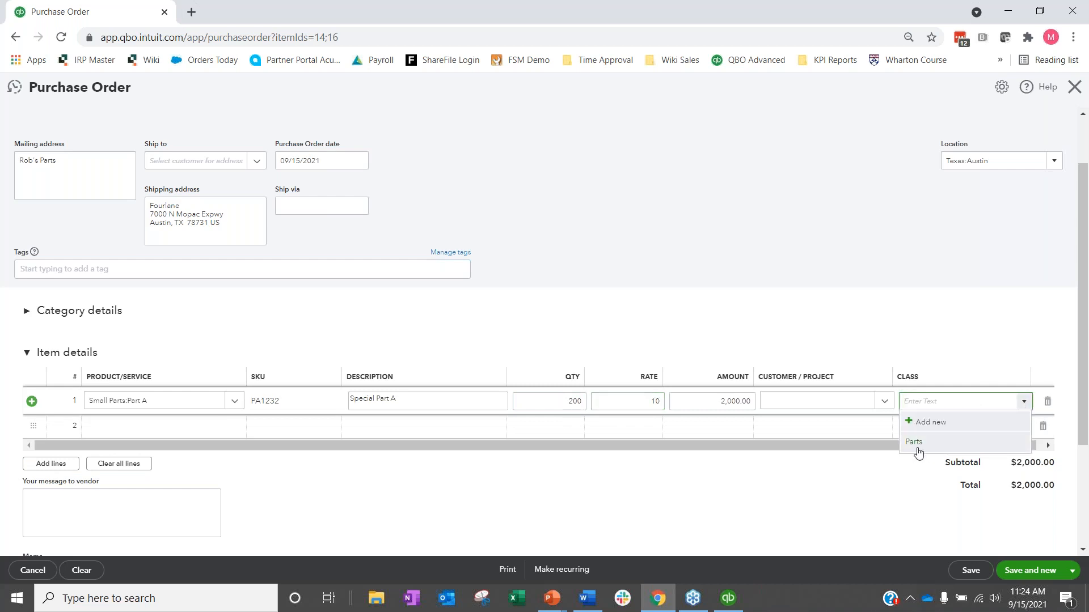
click(915, 442)
click(971, 571)
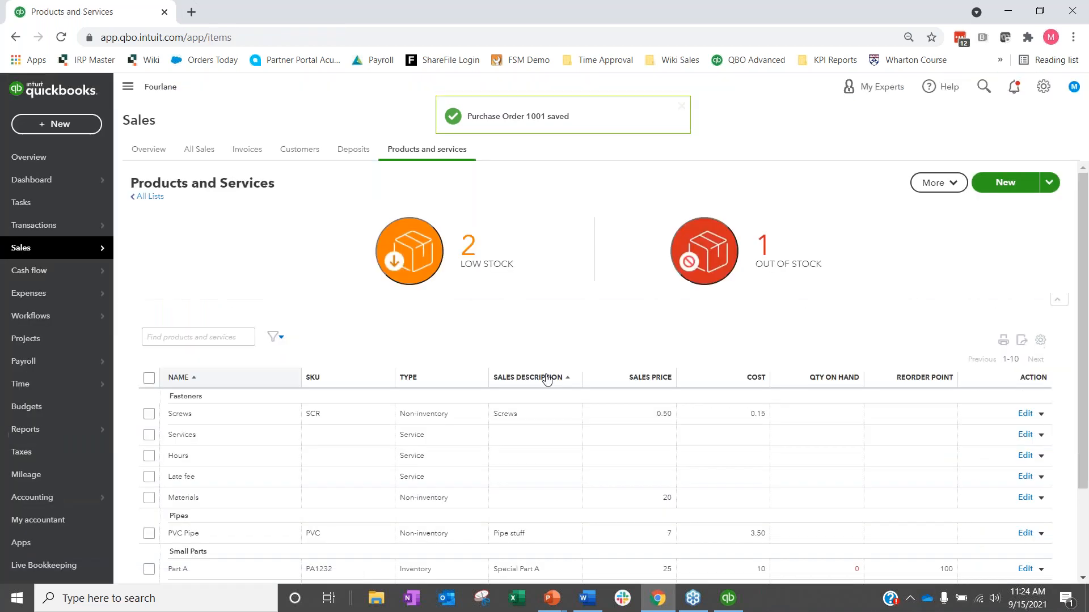
Reload the products and services list and filter it to out-of-stock items
click(61, 38)
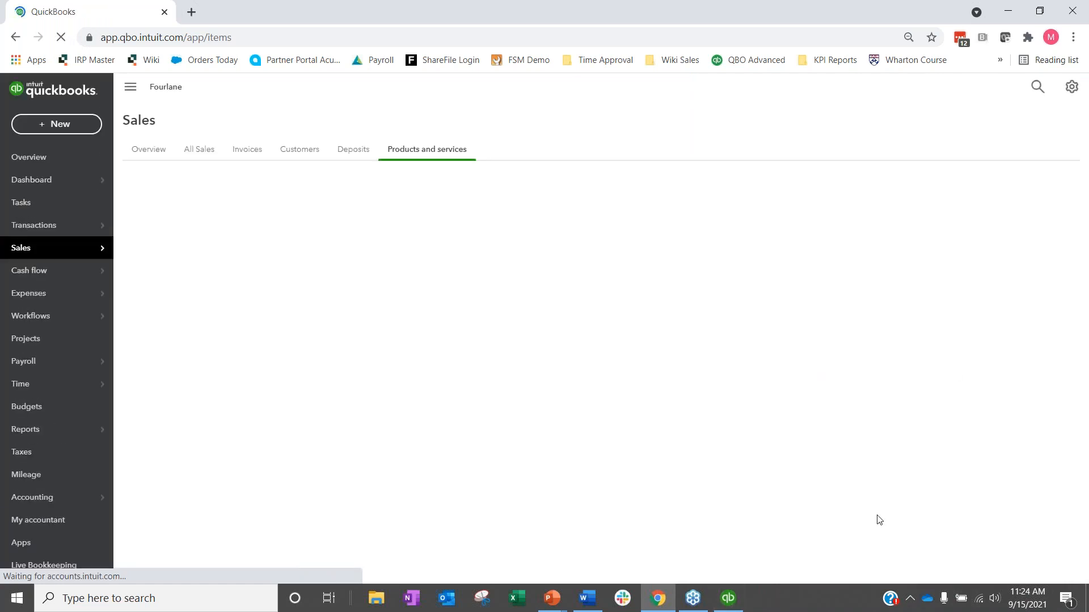
scroll(756, 329, down, 1)
scroll(756, 329, down, 2)
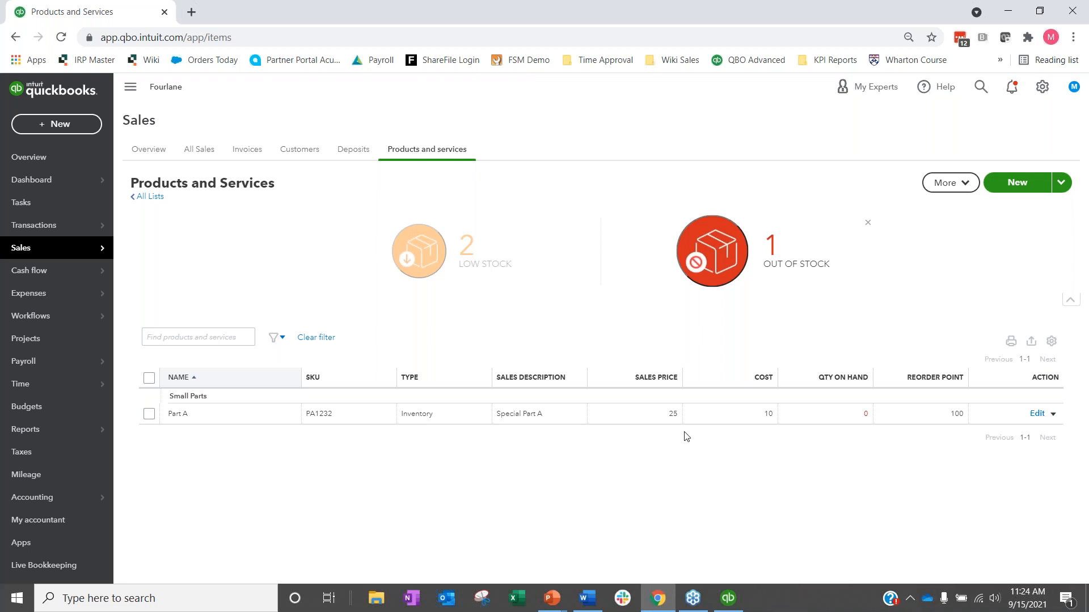
Switch to QuickBooks Enterprise, close the item list and open the Inventory Stock Status by Item report
click(731, 602)
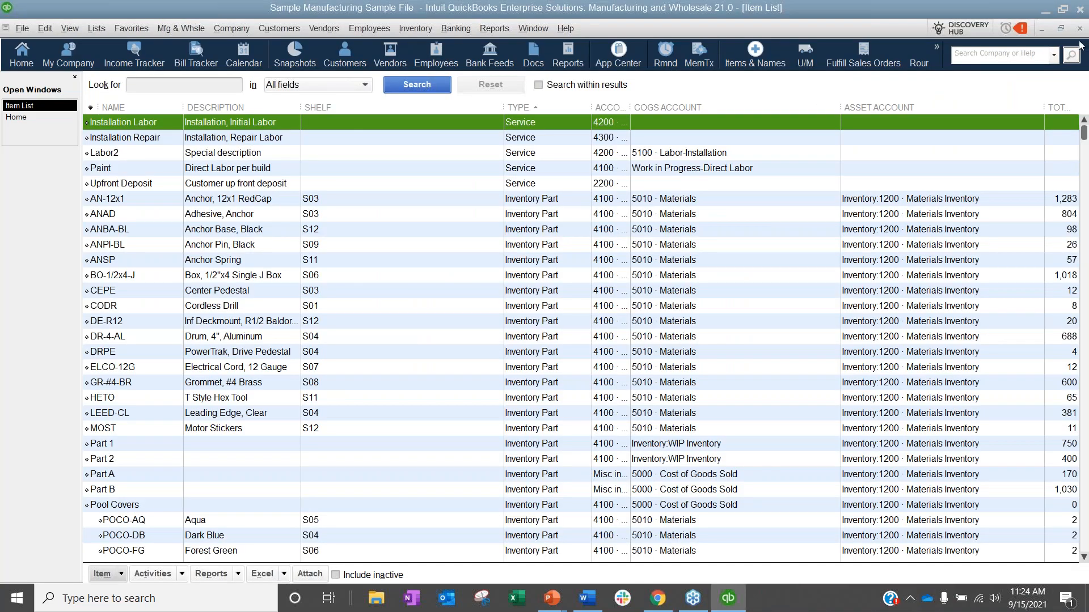
click(1079, 28)
click(494, 29)
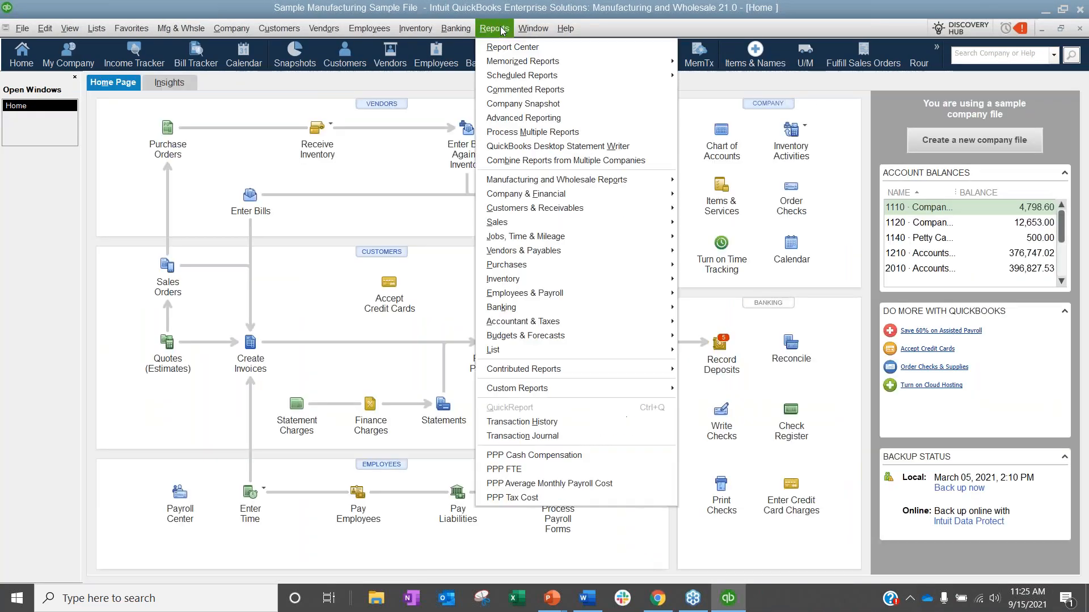
mouse_move(498, 291)
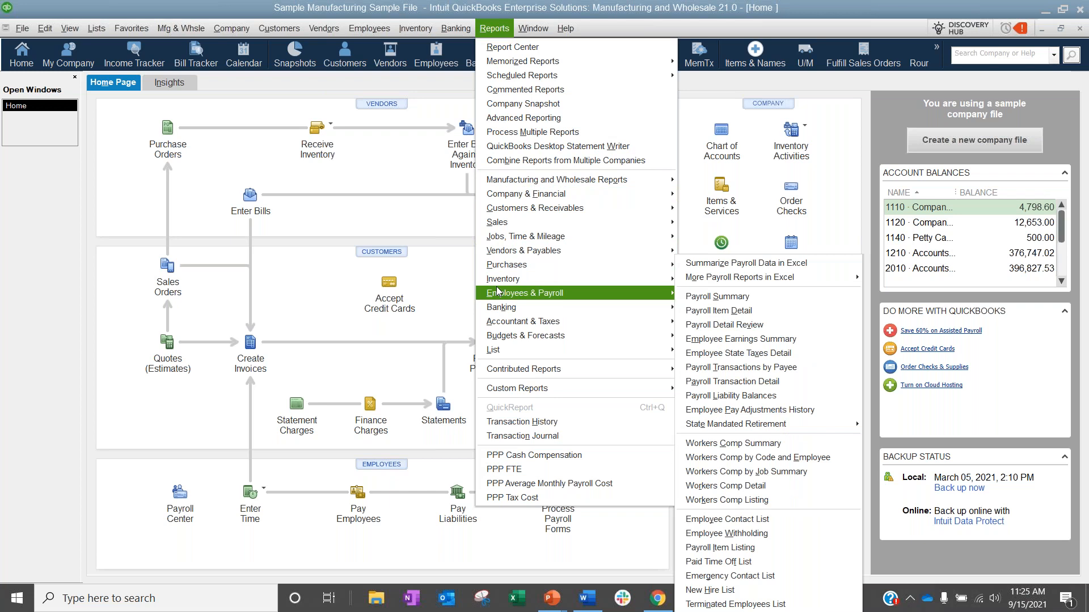
mouse_move(528, 280)
click(737, 350)
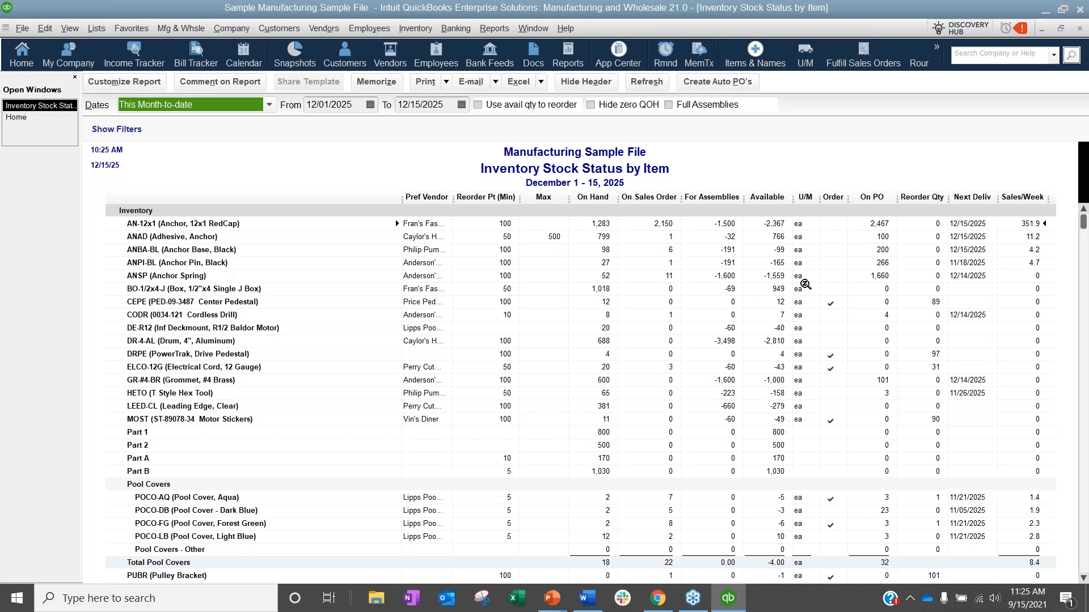
Enable reordering by available quantity in the stock status report, and open the Create Auto PO's list sorted by item name
click(492, 105)
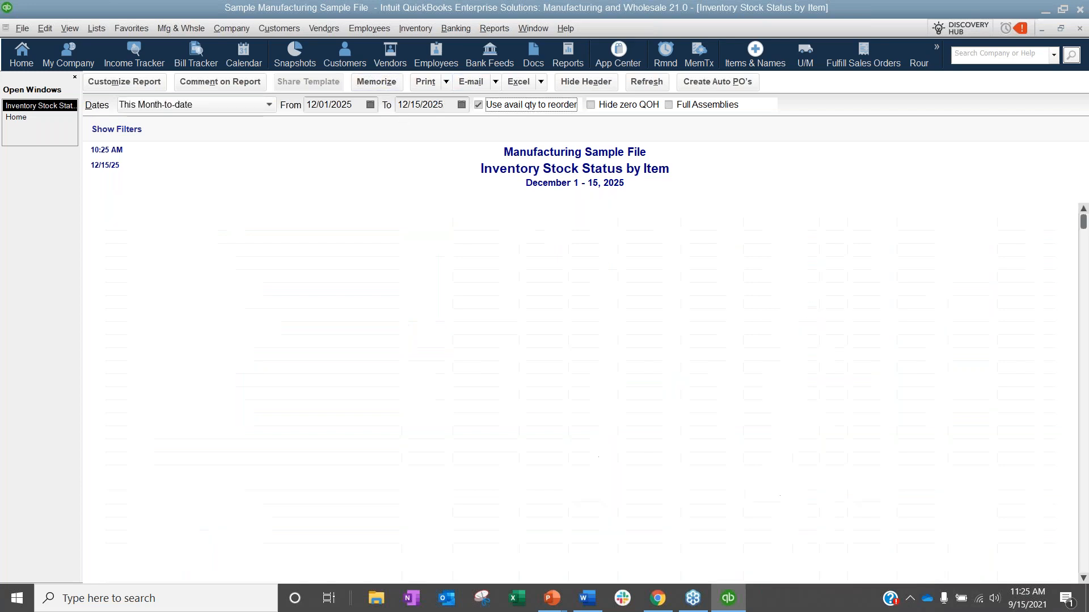
click(717, 82)
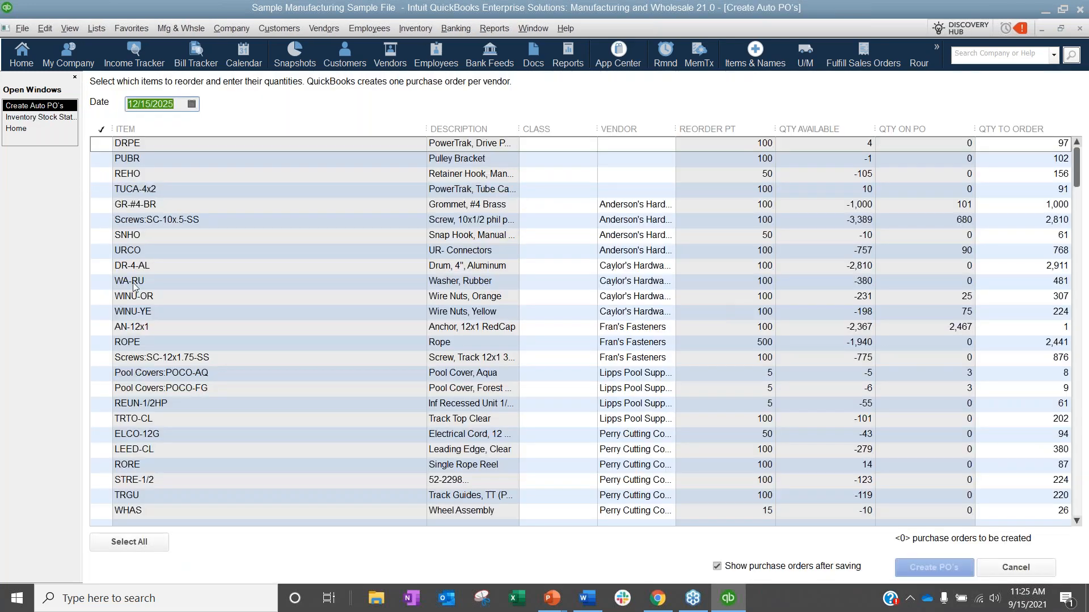
click(31, 116)
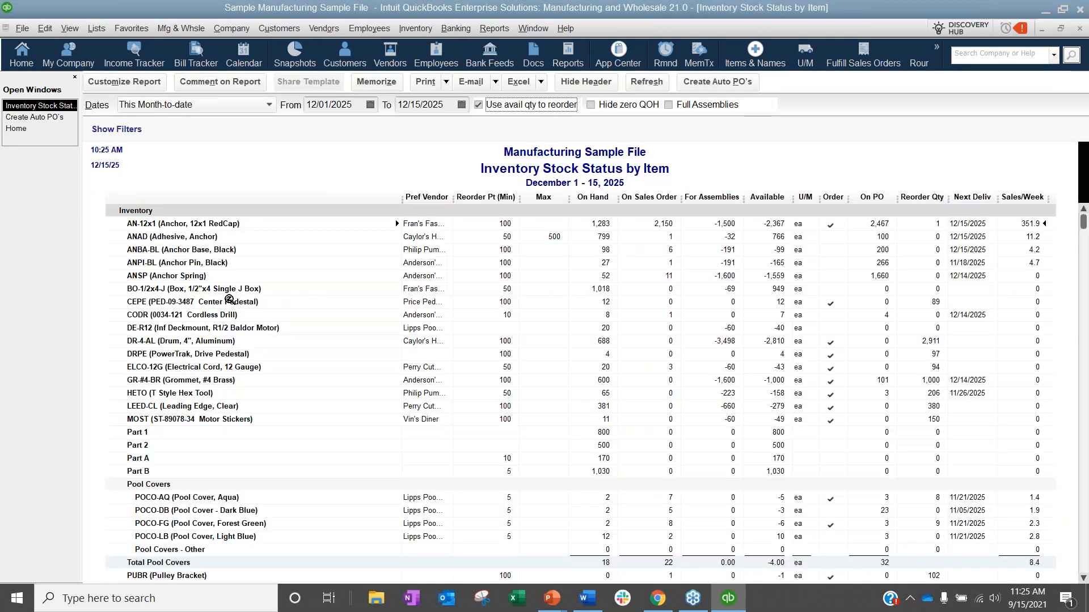
click(34, 117)
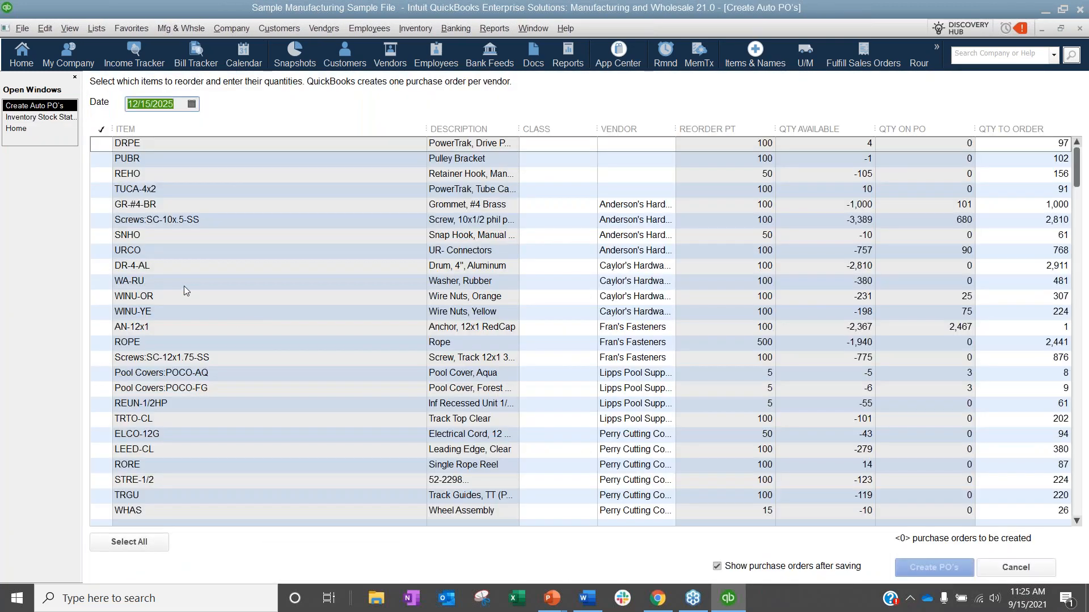
click(152, 129)
click(154, 129)
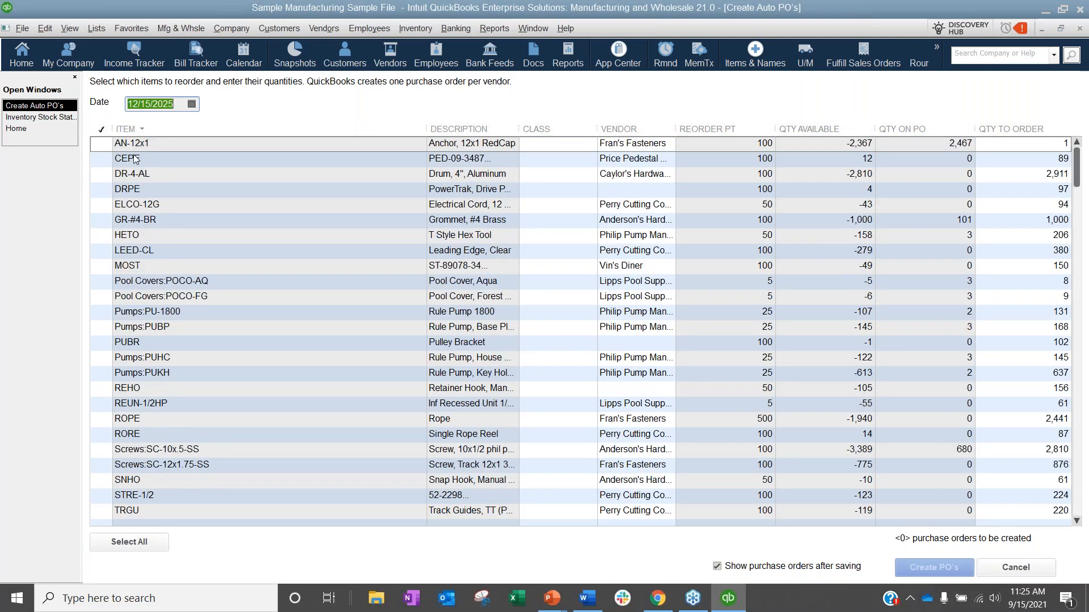
Create an automatic purchase order for the CEPE item and close the open purchase orders report
click(101, 160)
click(966, 563)
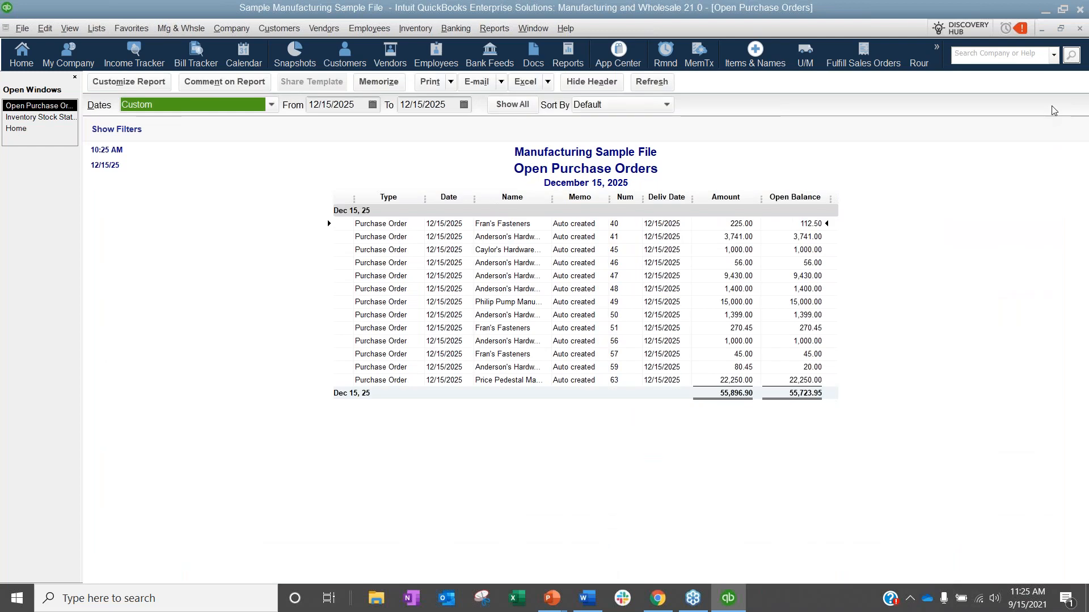
click(1081, 30)
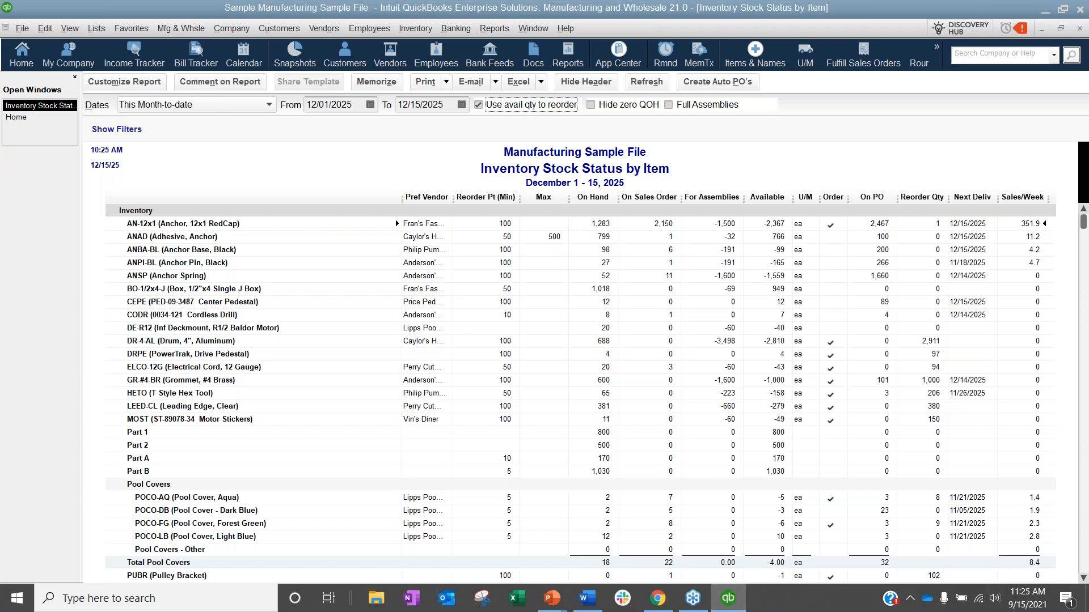
Close the Inventory Stock Status by Item report and switch to QuickBooks Online in Chrome
key(alt+Tab)
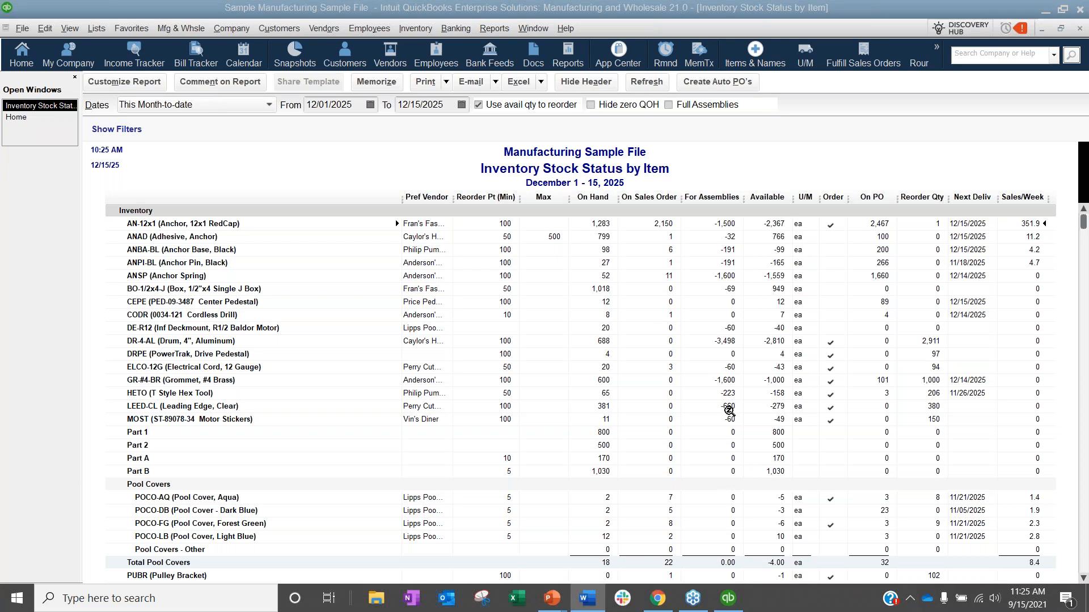
click(1079, 30)
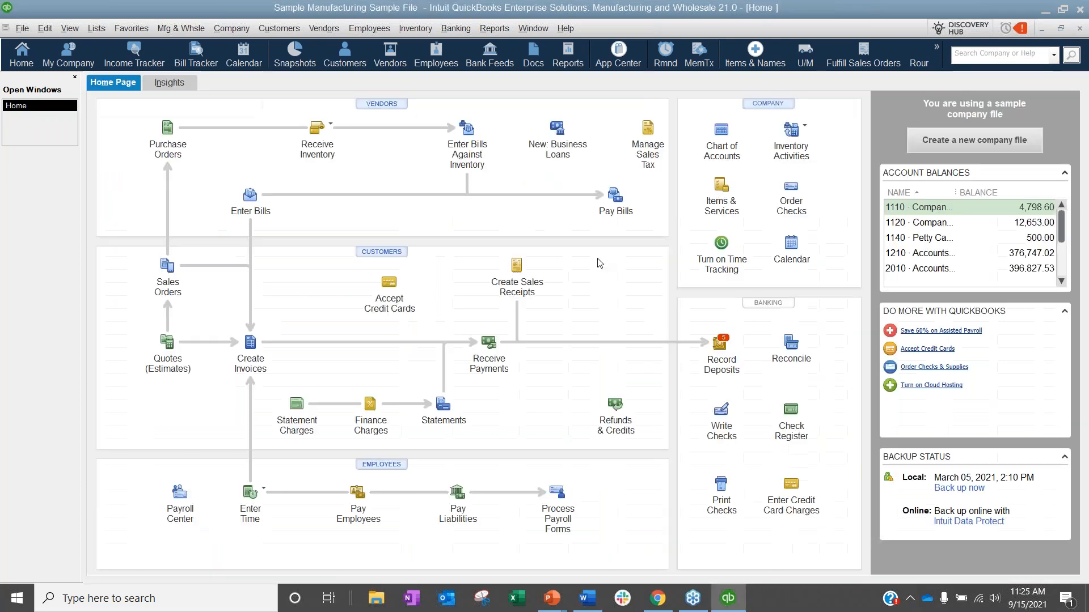
mouse_move(703, 608)
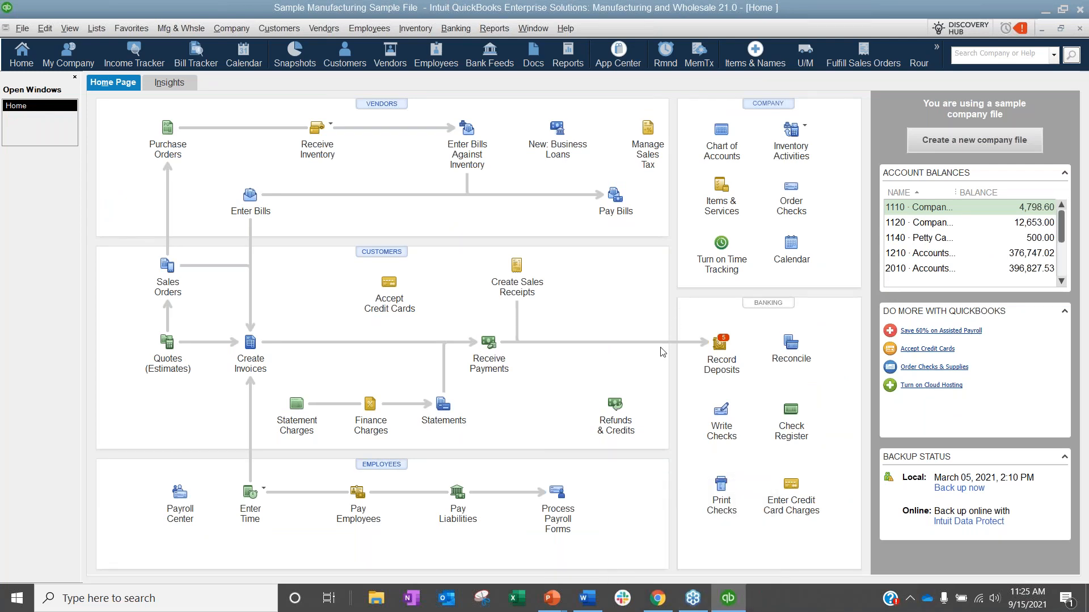
click(658, 599)
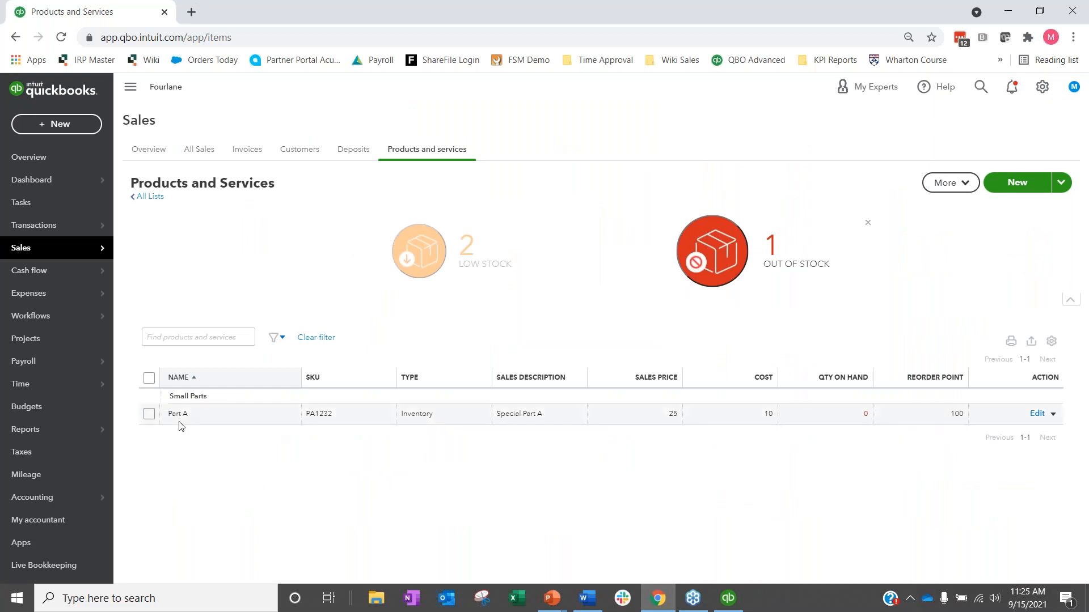
View Part A's product information, close it, and run the item's QuickReport
click(1037, 414)
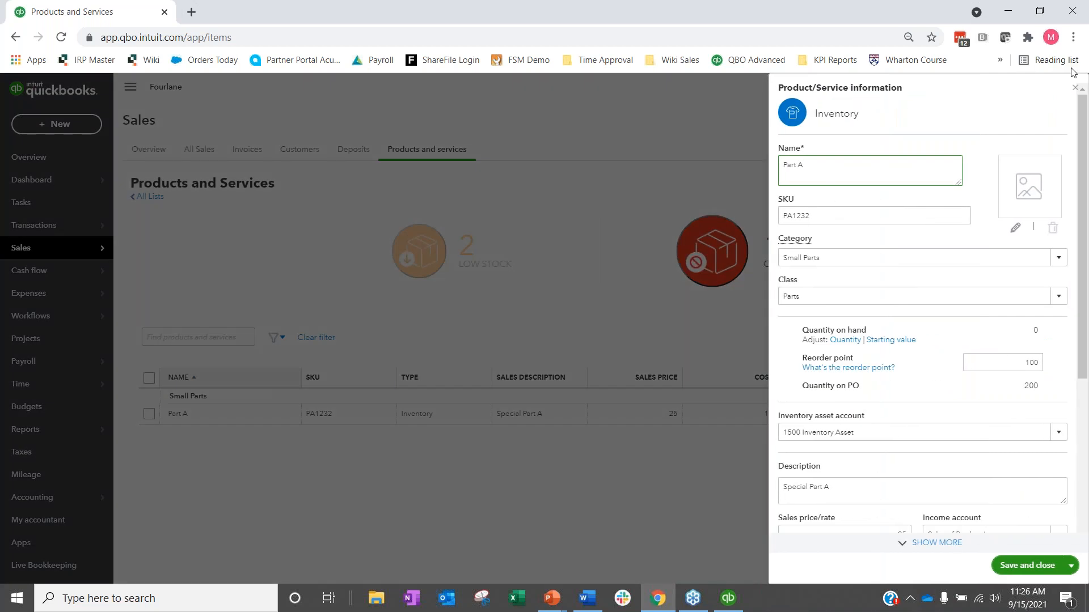
click(1074, 87)
click(1053, 414)
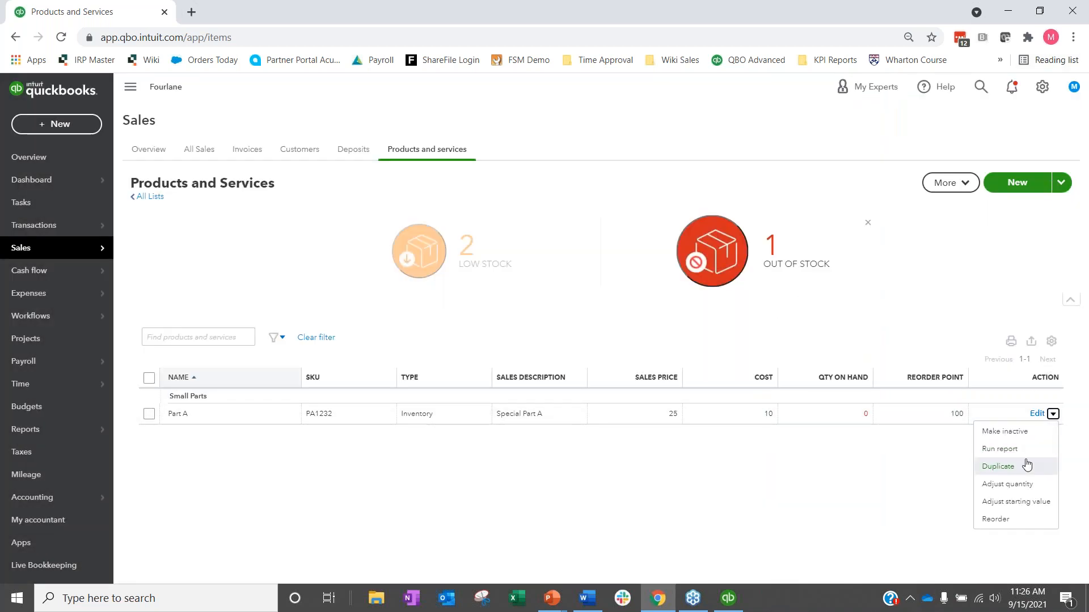
click(1007, 449)
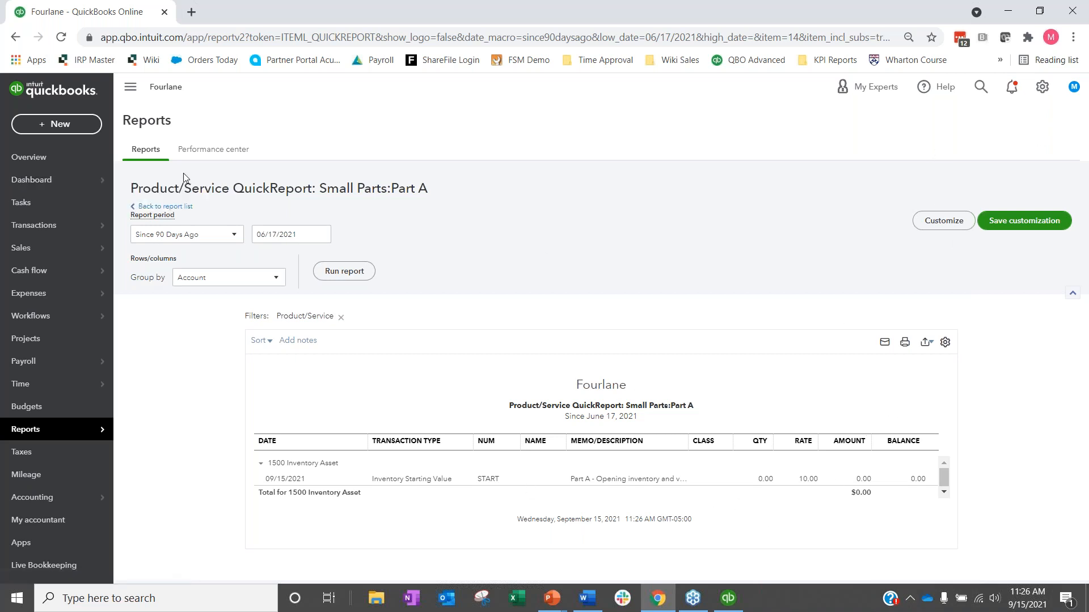
Return to the report list and open the Profit and Loss report from the favorites
click(165, 207)
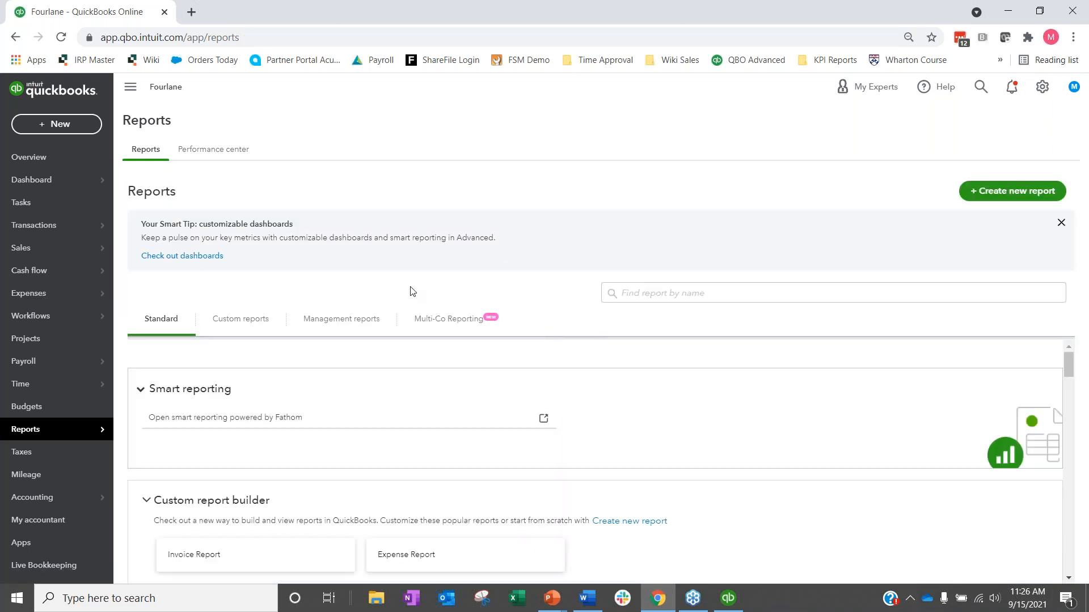
scroll(469, 384, down, 4)
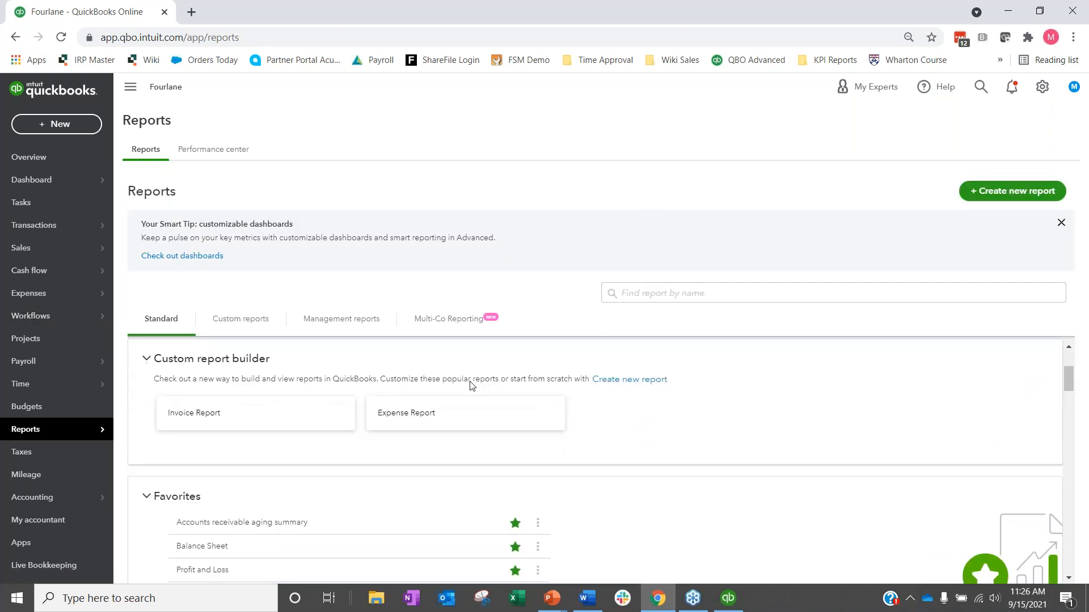
scroll(595, 460, down, 3)
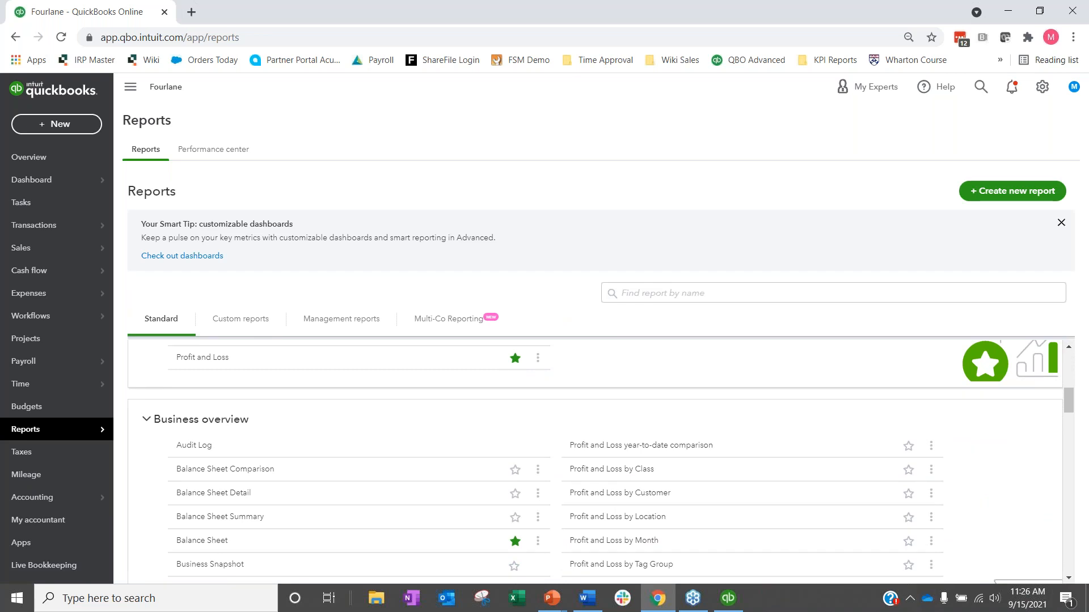
scroll(595, 459, down, 2)
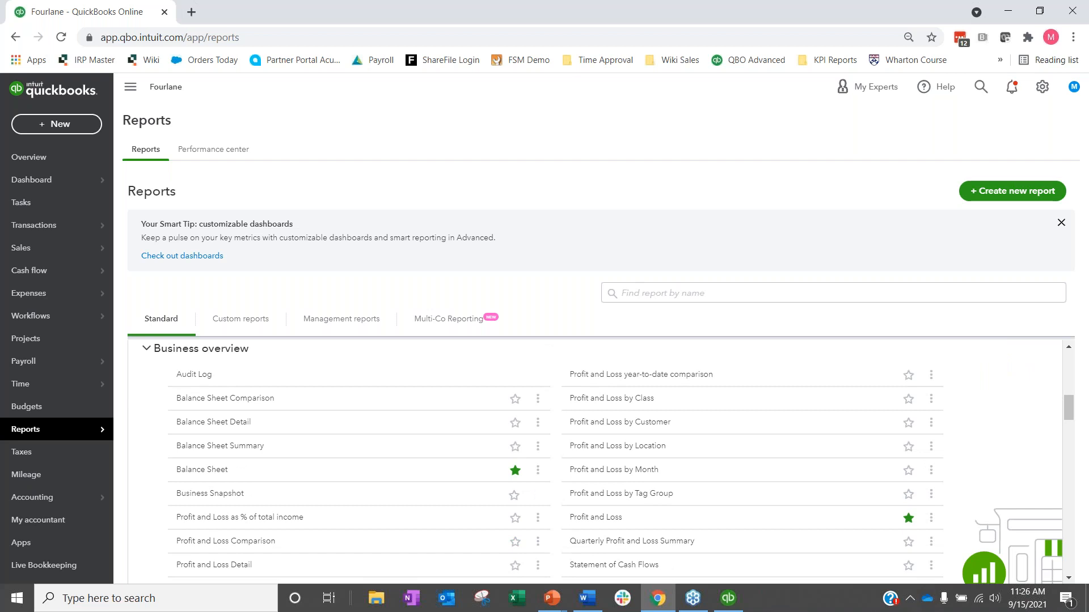
scroll(595, 459, down, 2)
scroll(358, 448, up, 2)
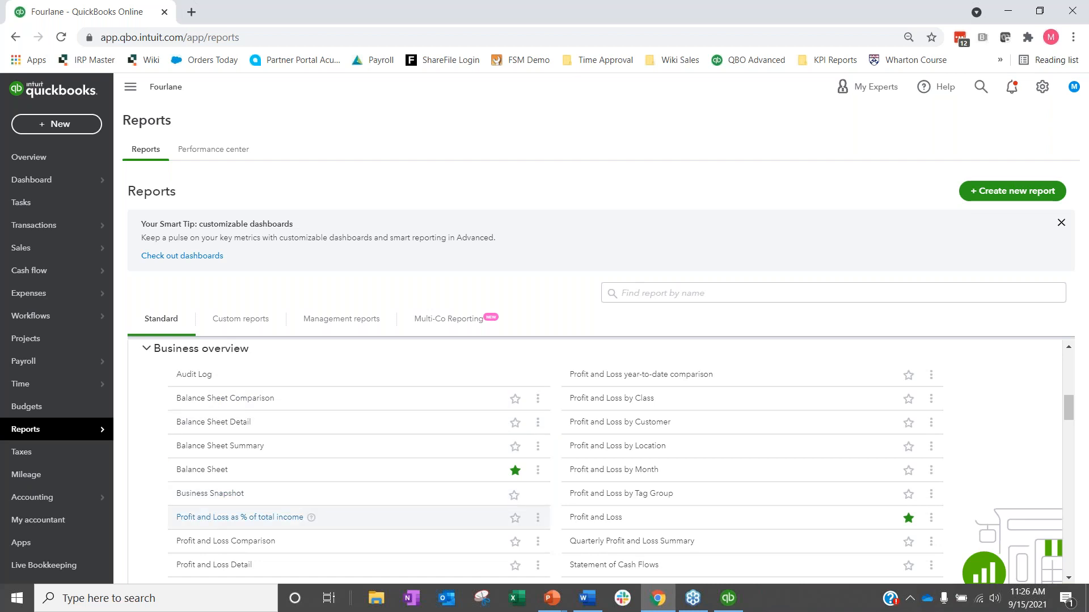
scroll(219, 519, up, 2)
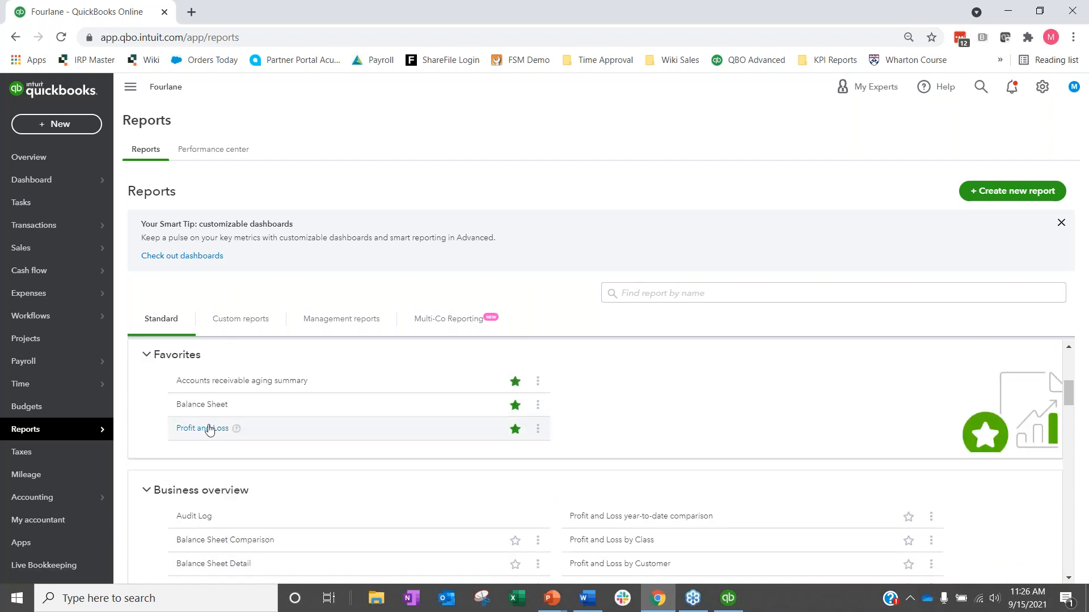
click(209, 429)
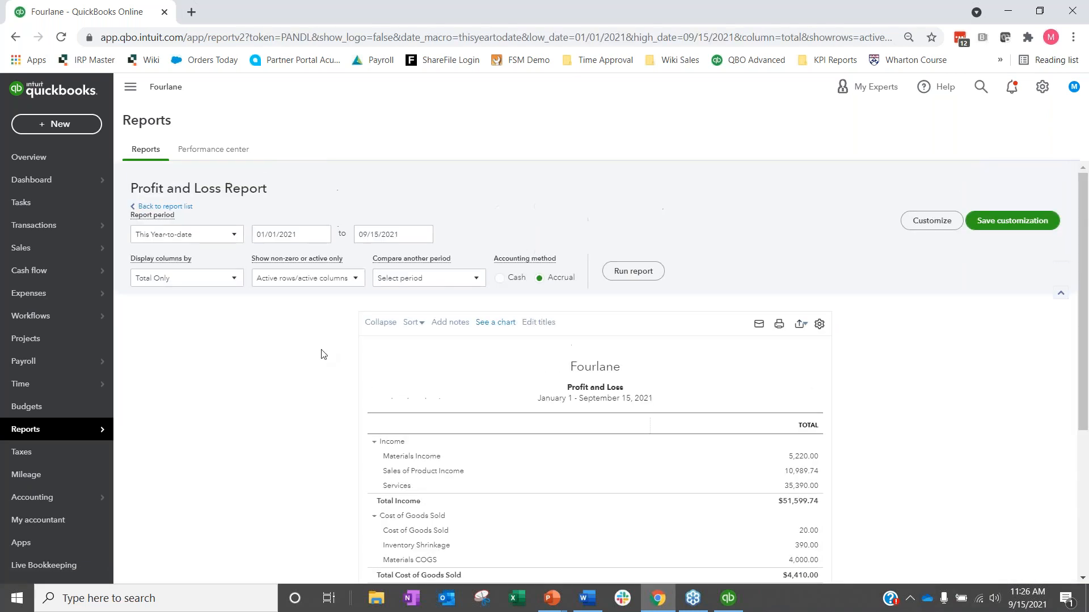
Rerun the Profit and Loss report with columns displayed by Products/Services and examine the figures per item
click(183, 279)
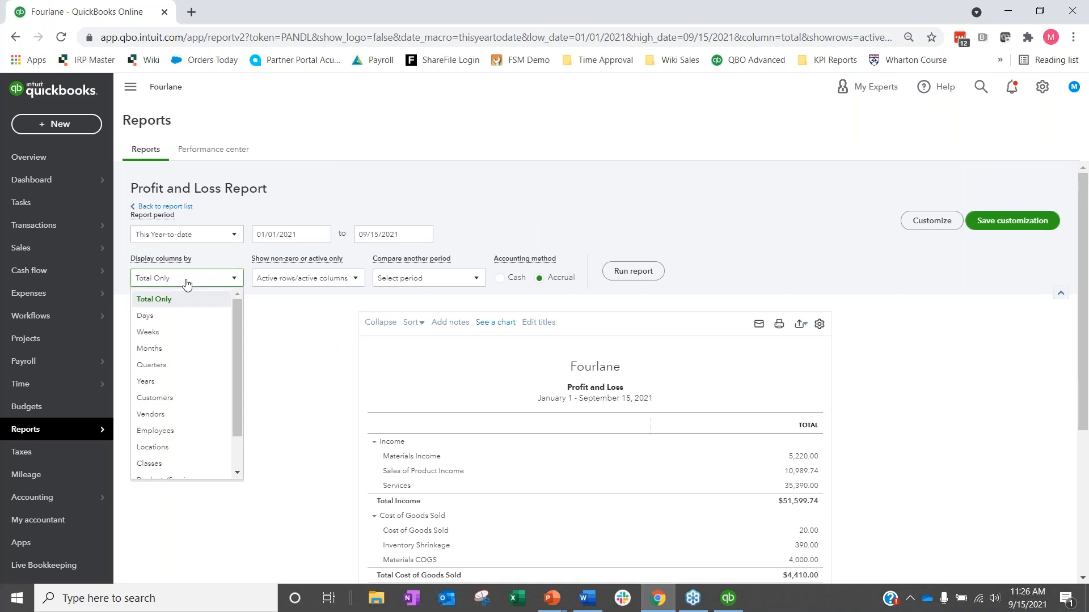
scroll(187, 321, down, 1)
click(167, 436)
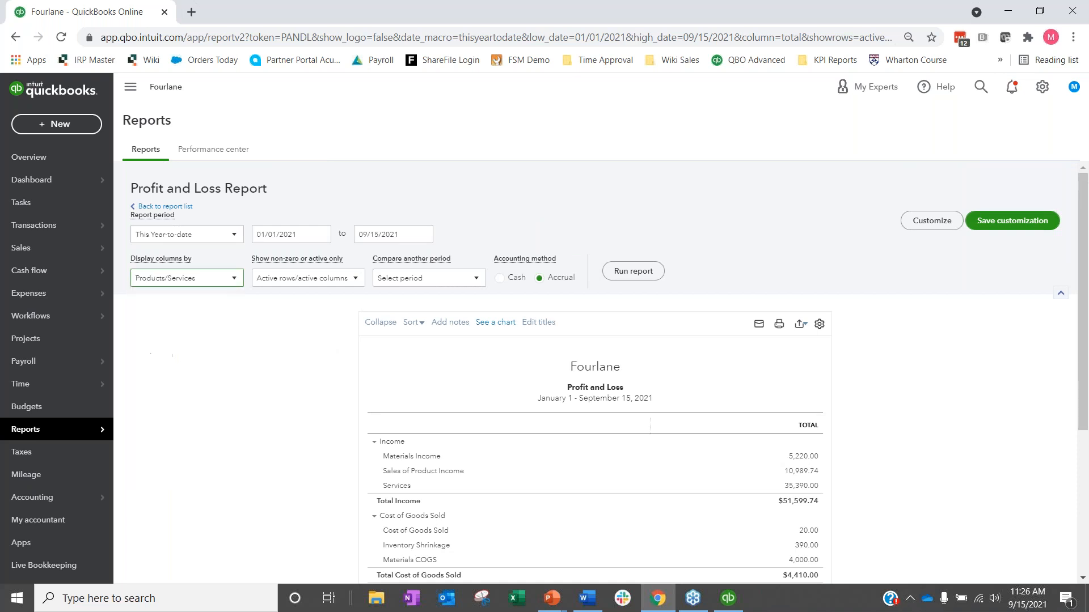
click(634, 271)
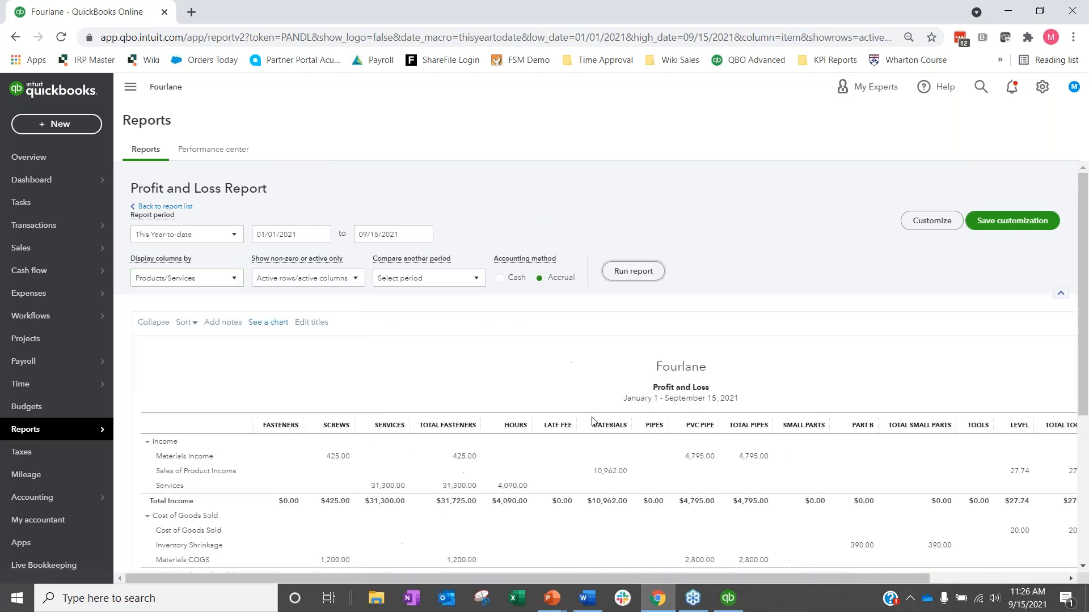
scroll(287, 307, down, 2)
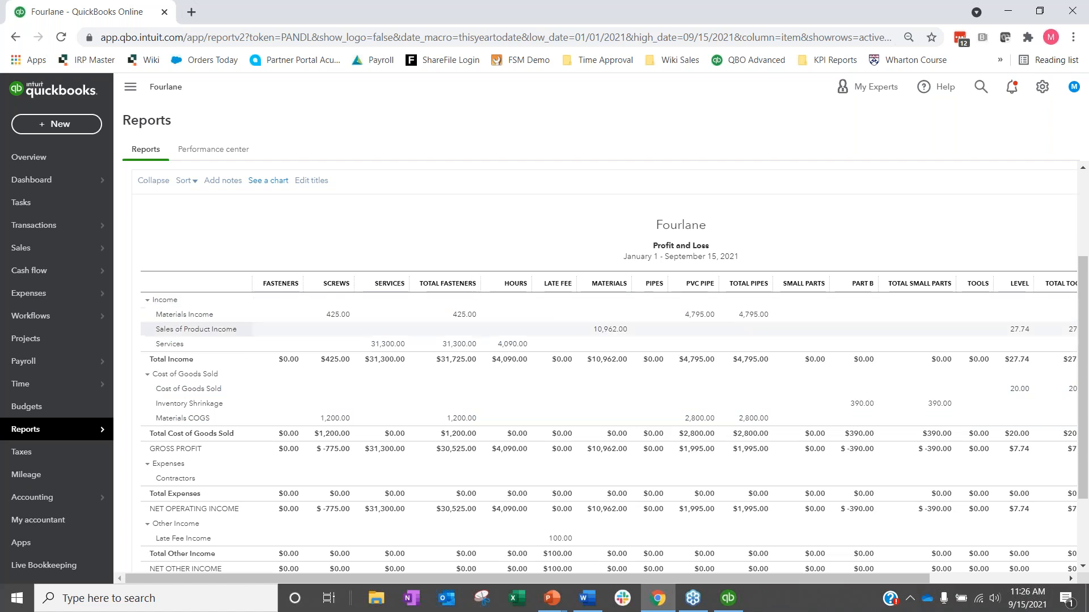
scroll(734, 579, right, 3)
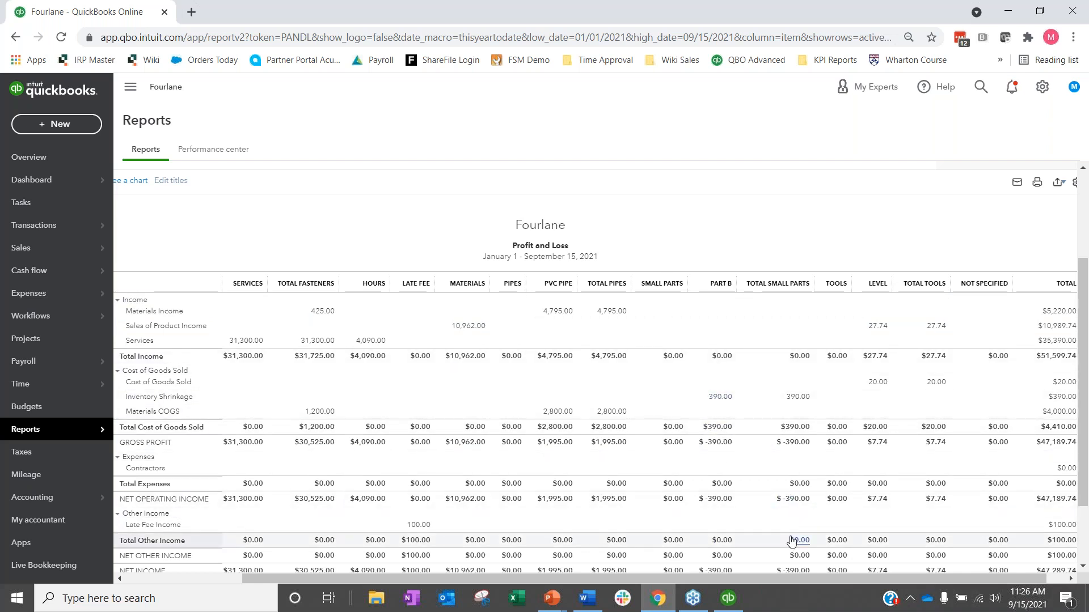
scroll(581, 371, down, 2)
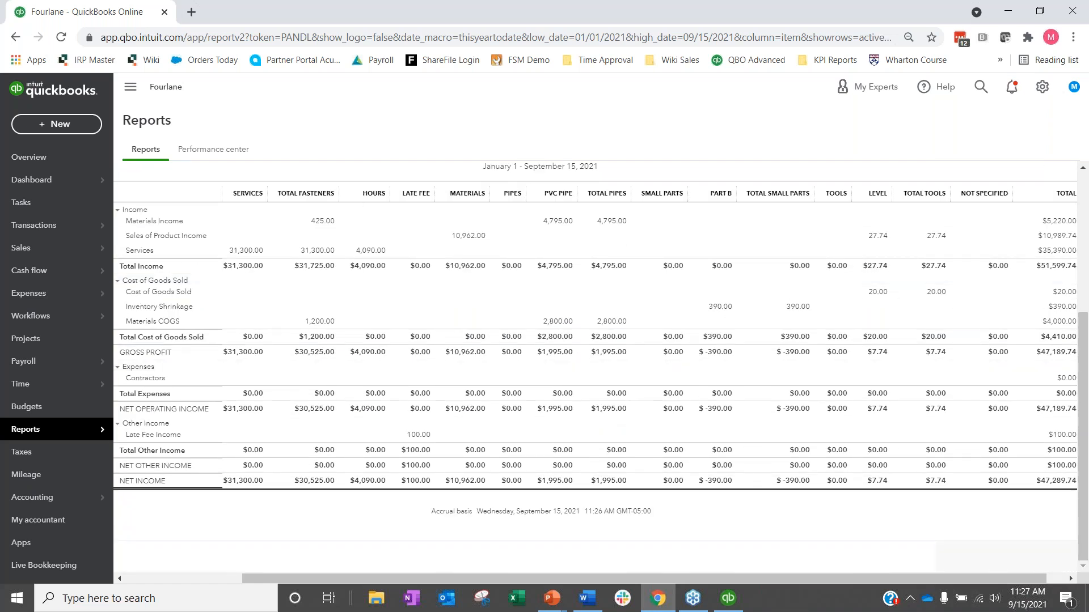
scroll(825, 245, up, 1)
scroll(817, 295, up, 4)
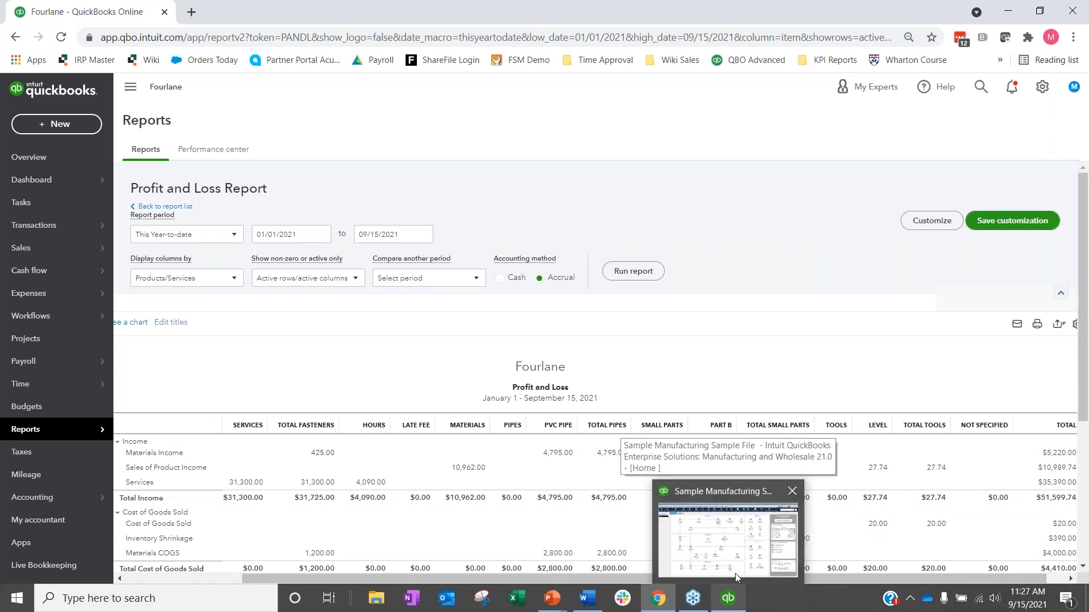
Switch to QuickBooks Enterprise, view the Item Profitability report and close it
click(730, 600)
click(494, 28)
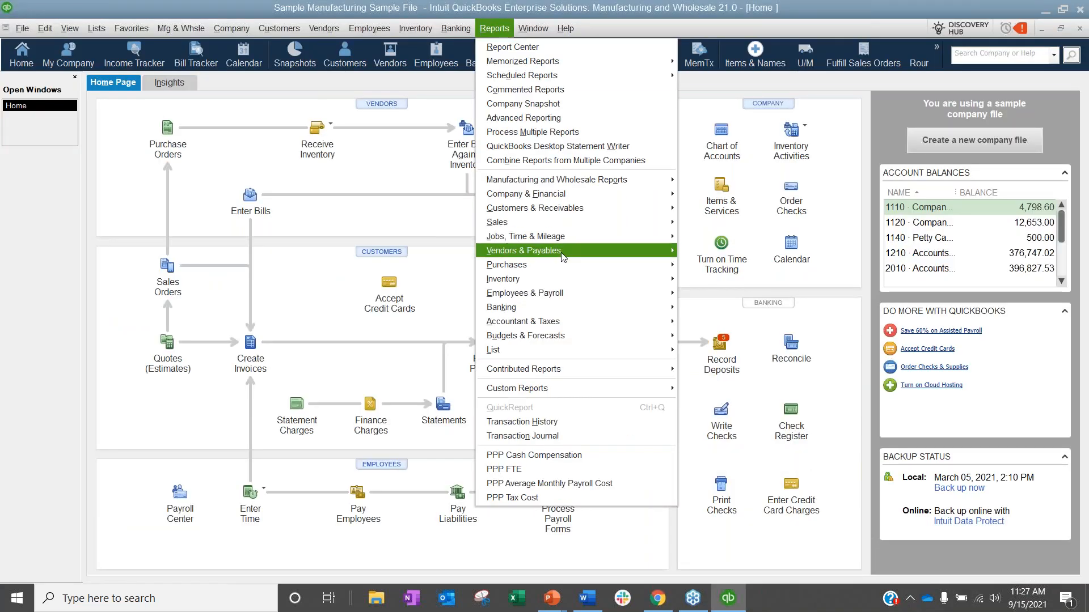
mouse_move(560, 238)
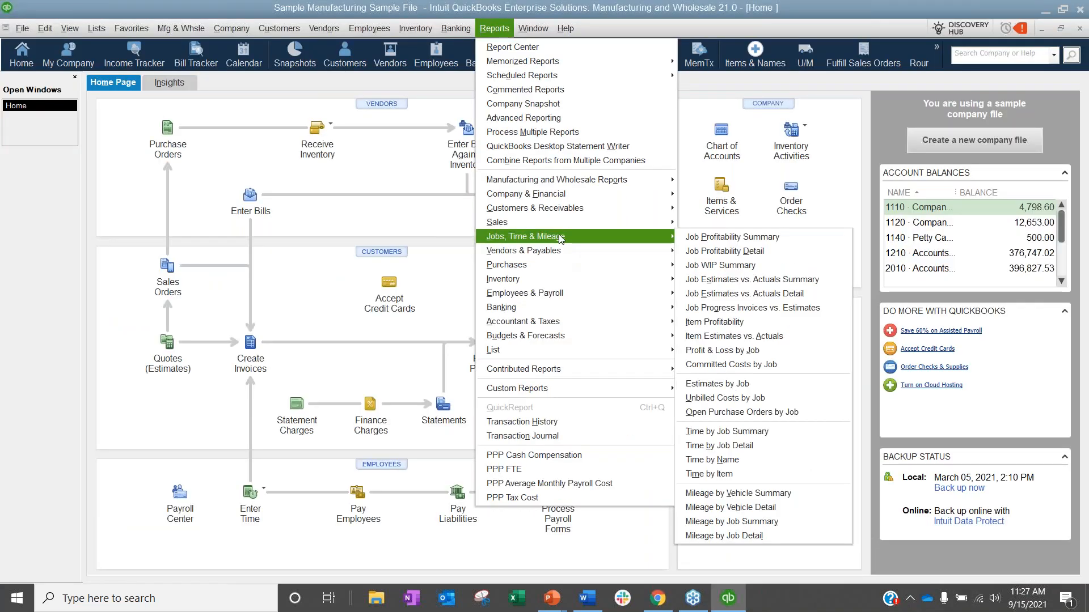
click(754, 329)
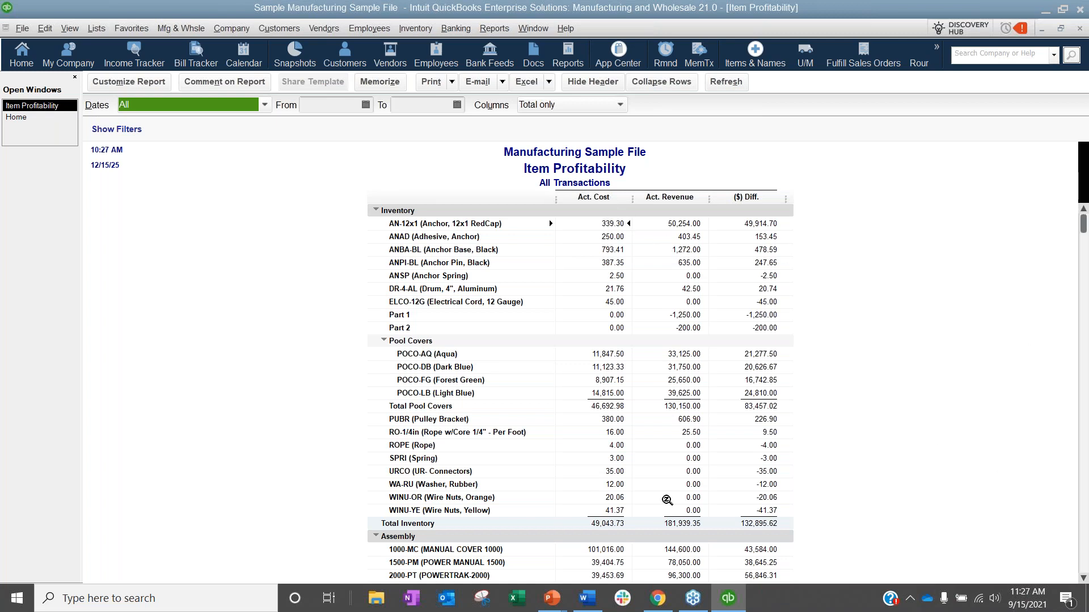
click(1079, 29)
Switch back to QuickBooks Online and open the Sales by Product/Service Summary report from the standard reports
click(657, 598)
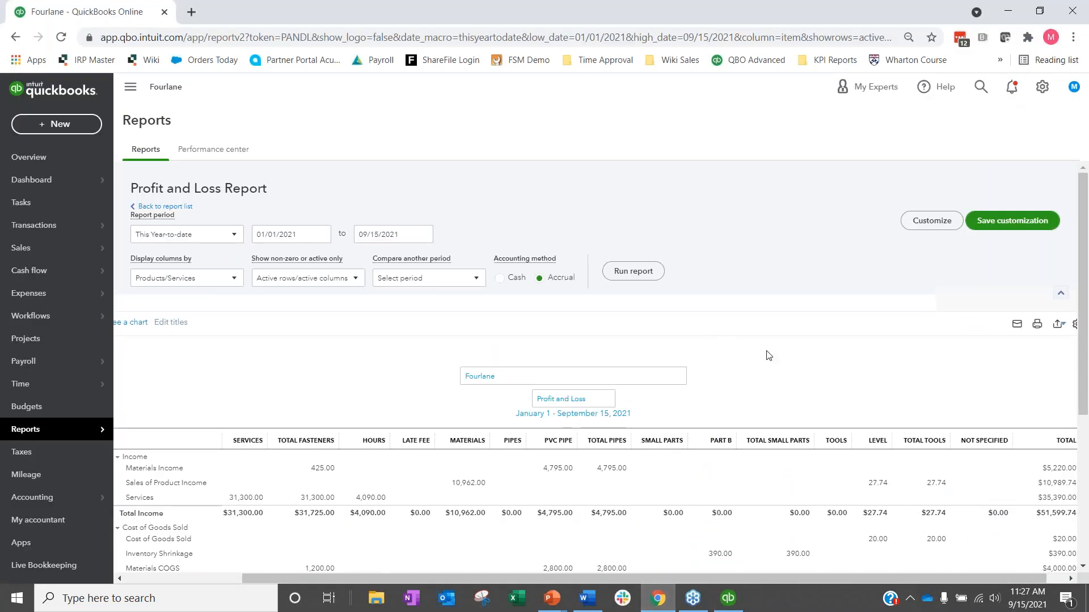
scroll(761, 365, down, 3)
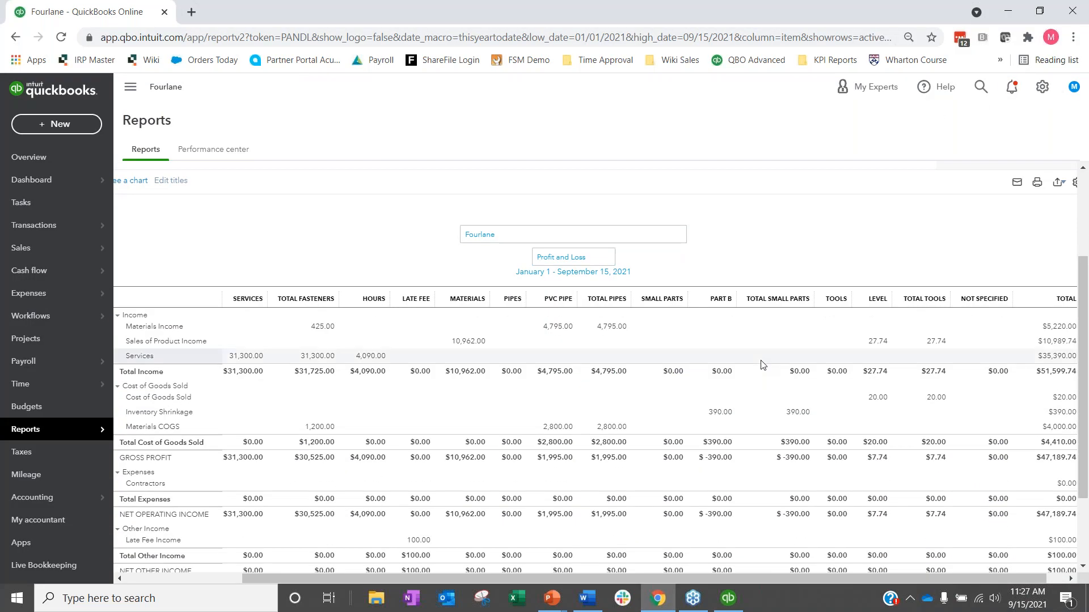
scroll(761, 365, down, 5)
click(62, 431)
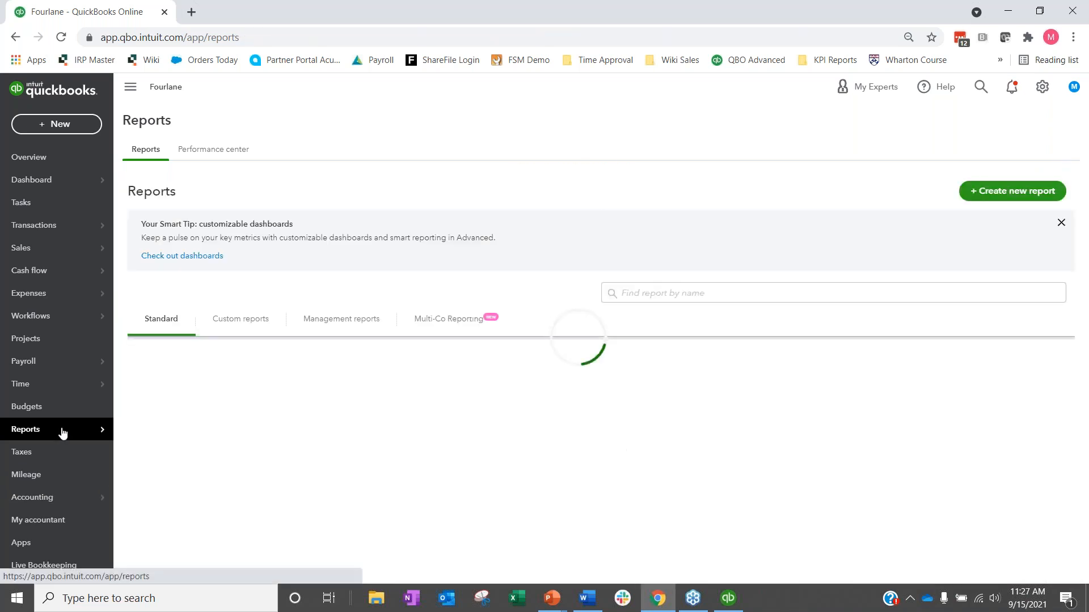
scroll(492, 396, down, 5)
scroll(492, 395, down, 10)
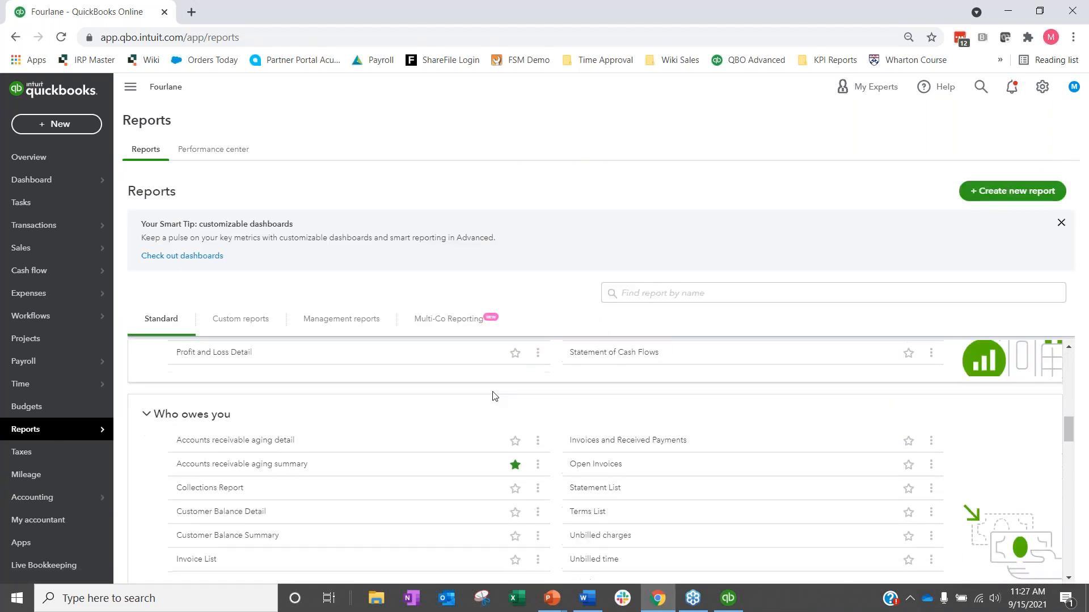
scroll(492, 396, down, 4)
scroll(272, 451, down, 1)
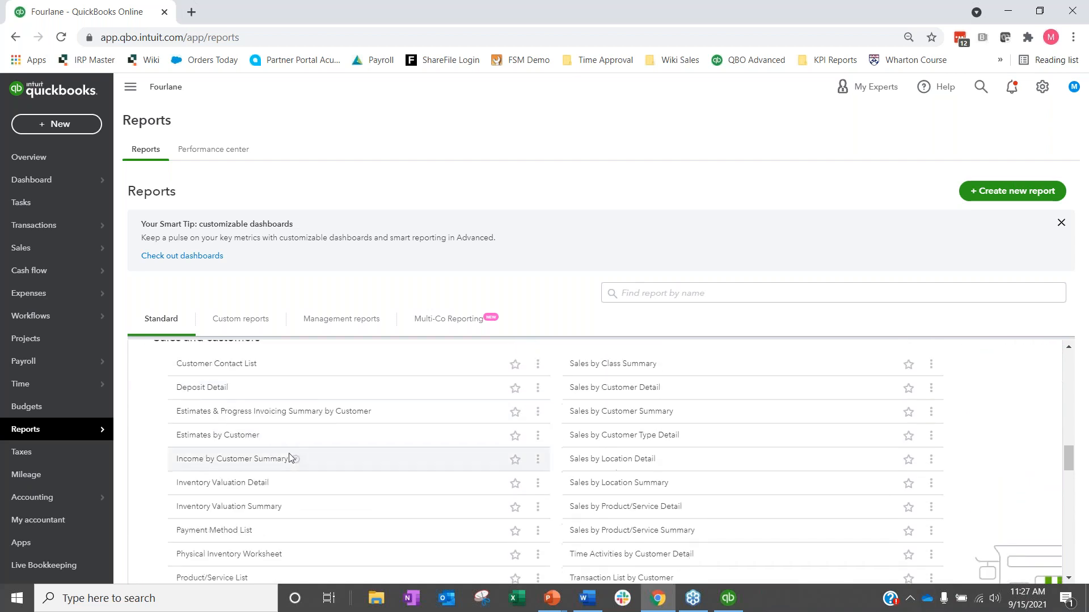
click(624, 530)
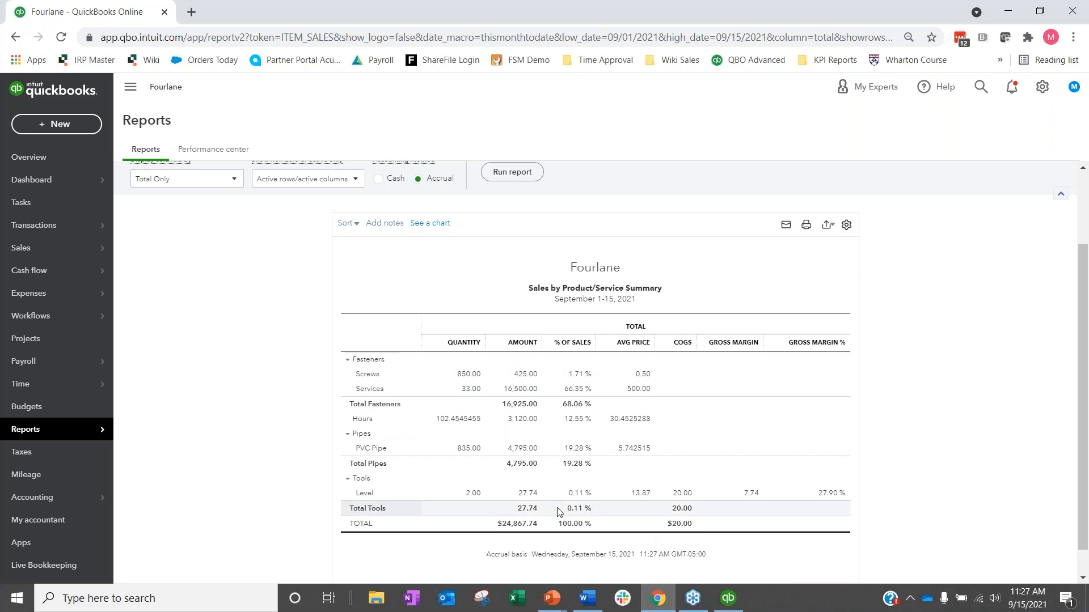
Start a new invoice from the sales invoices page and choose the first existing customer in the list
mouse_move(59, 252)
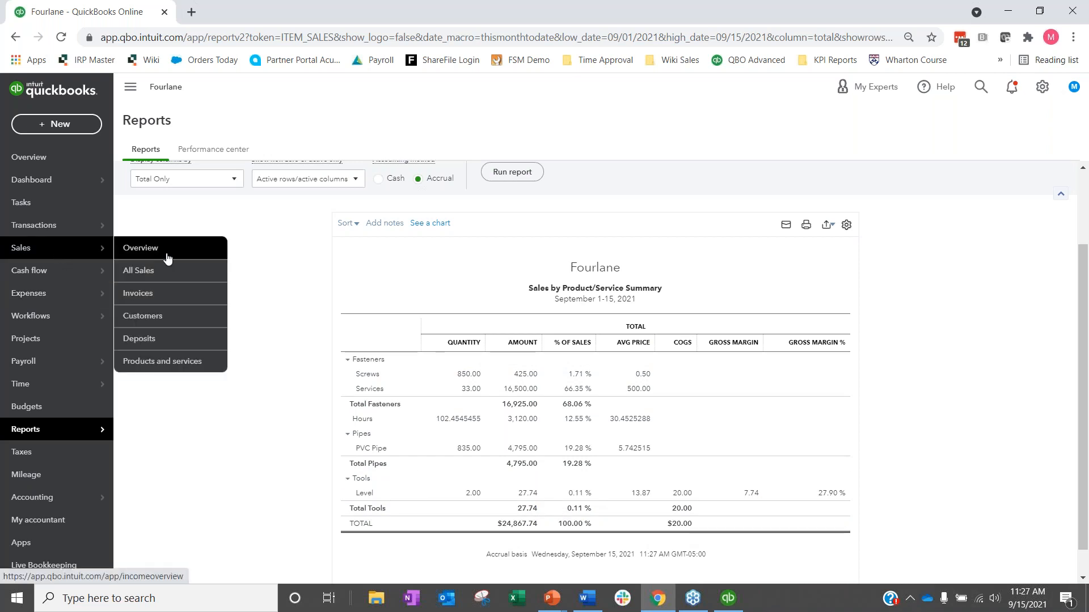
click(156, 302)
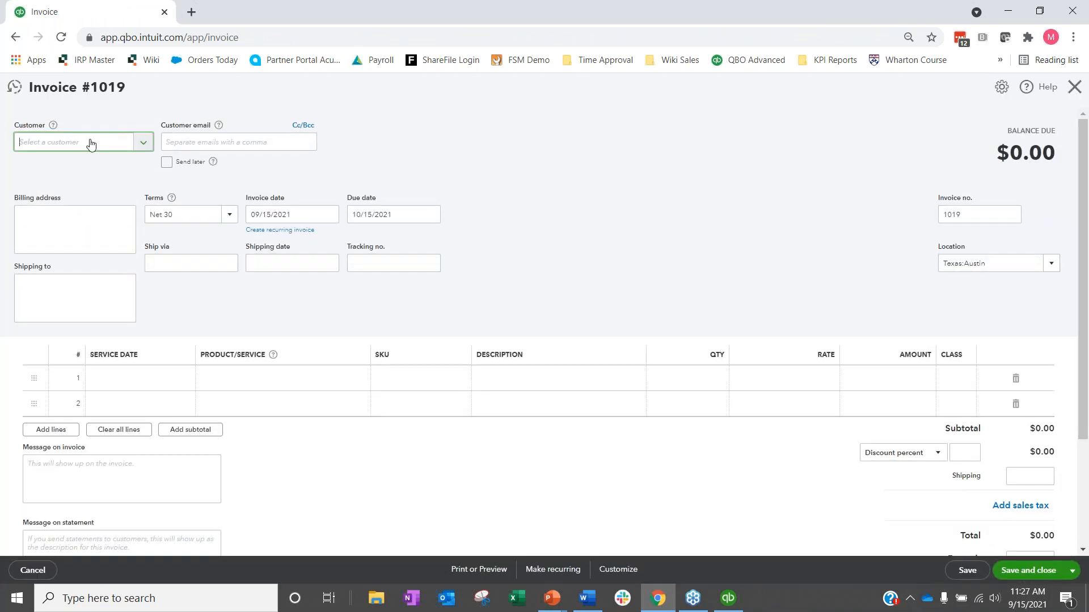
click(91, 144)
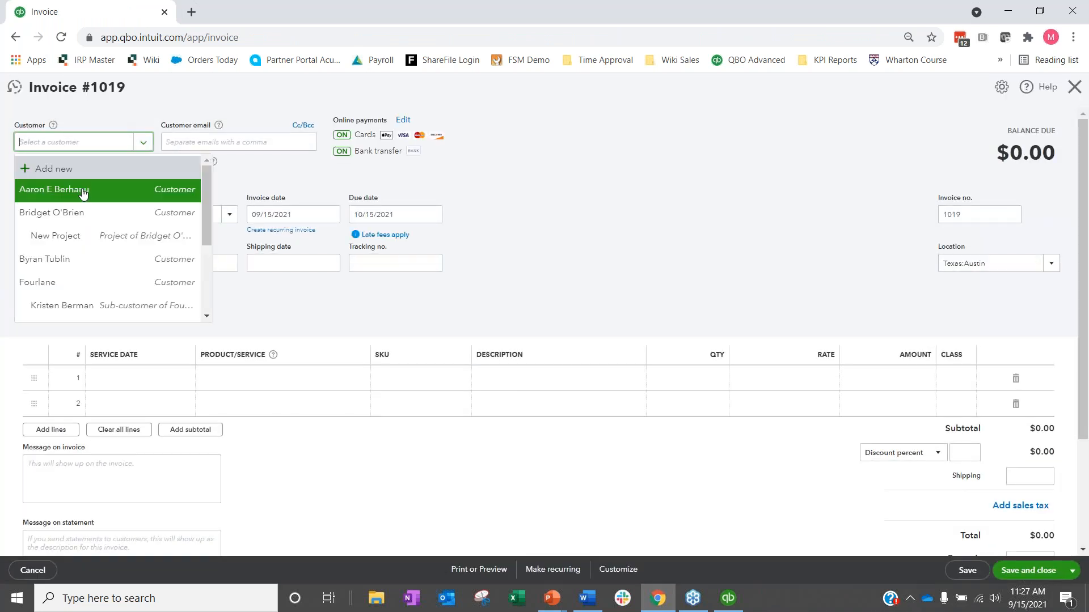
click(85, 188)
Add Small Parts:Part B on the first invoice line with a quantity of 12
scroll(210, 430, down, 1)
click(244, 404)
text(Parts:Part B)
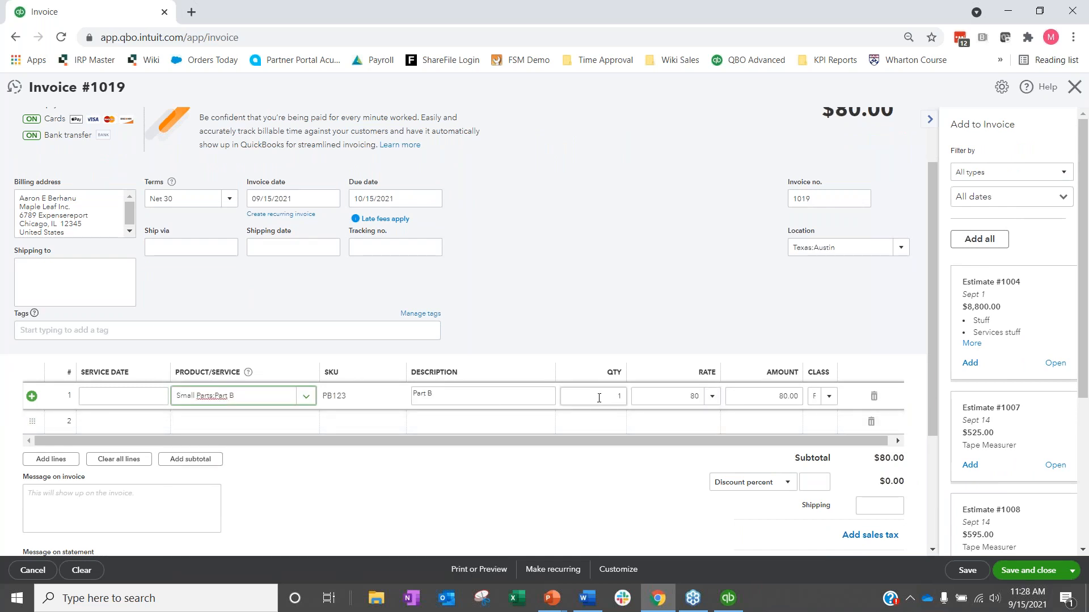
click(624, 395)
text(12)
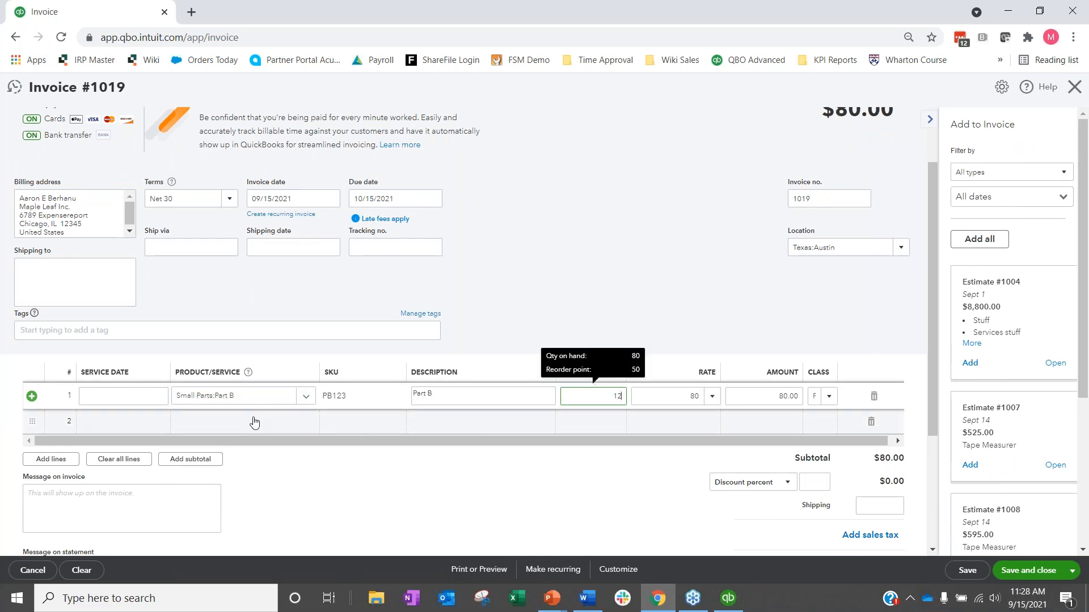
Add Small Parts:Part A on the second invoice line with a quantity of 12, and save and close the invoice
click(257, 422)
text(Part)
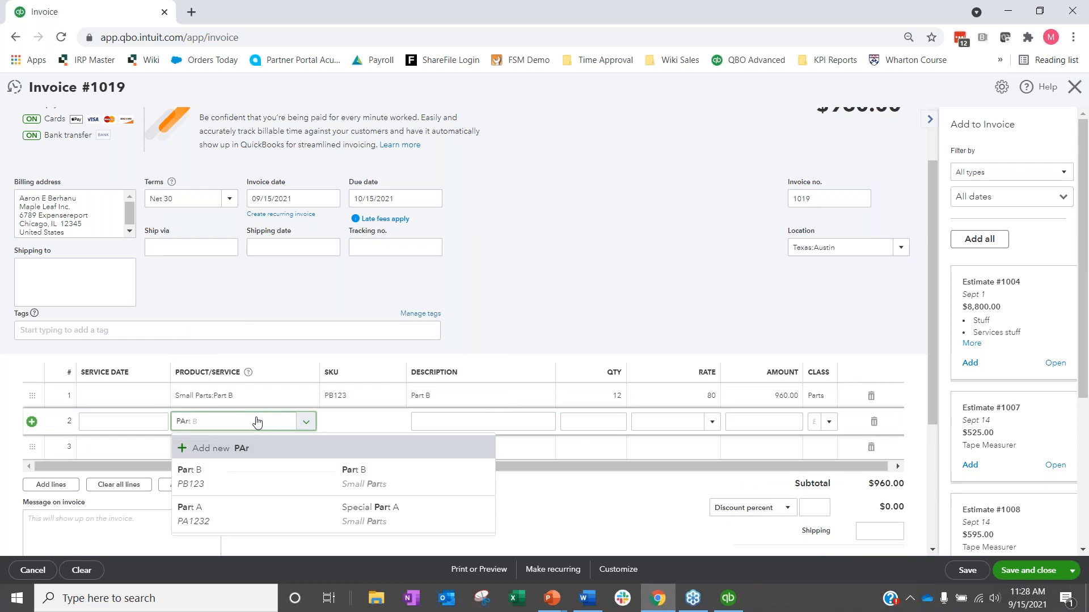
click(265, 514)
click(624, 421)
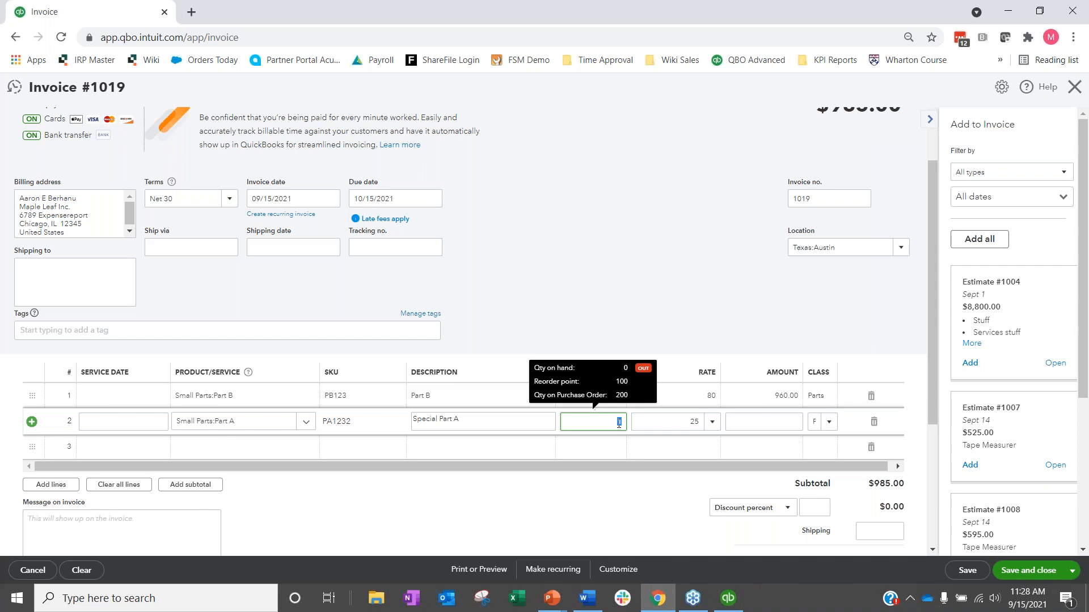
key(Tab)
scroll(812, 483, down, 3)
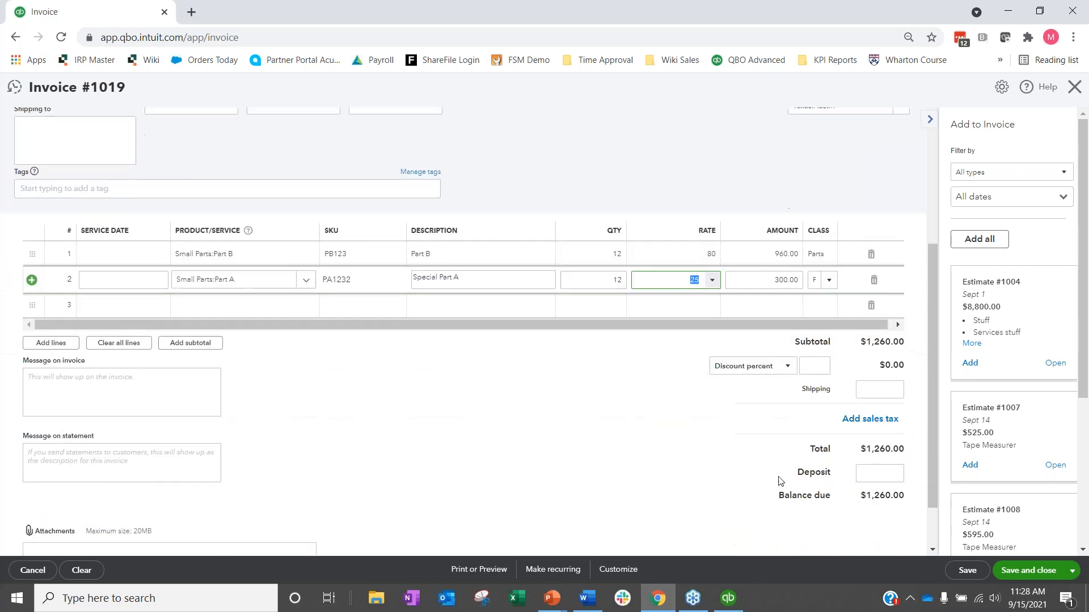
click(967, 570)
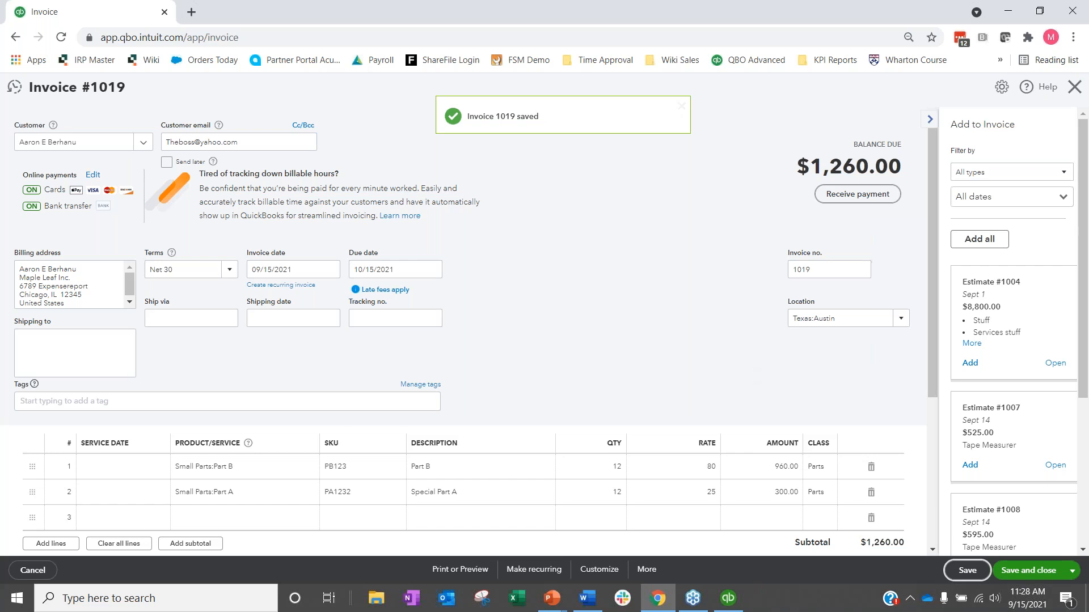
click(1073, 88)
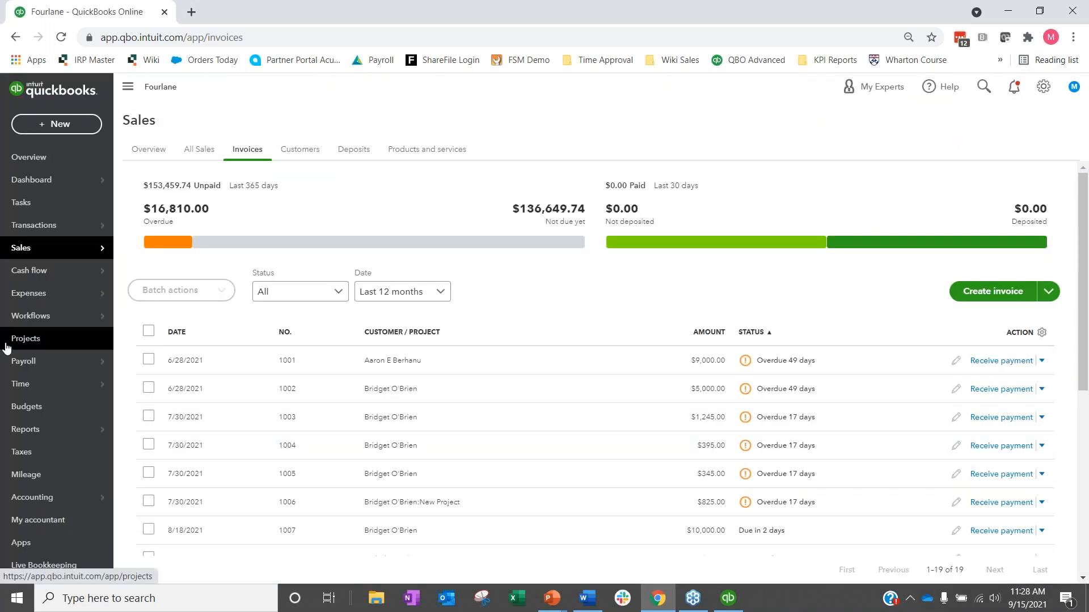
Reopen the Sales by Product/Service Summary report from the standard reports and examine the cost and gross margin per item
click(34, 430)
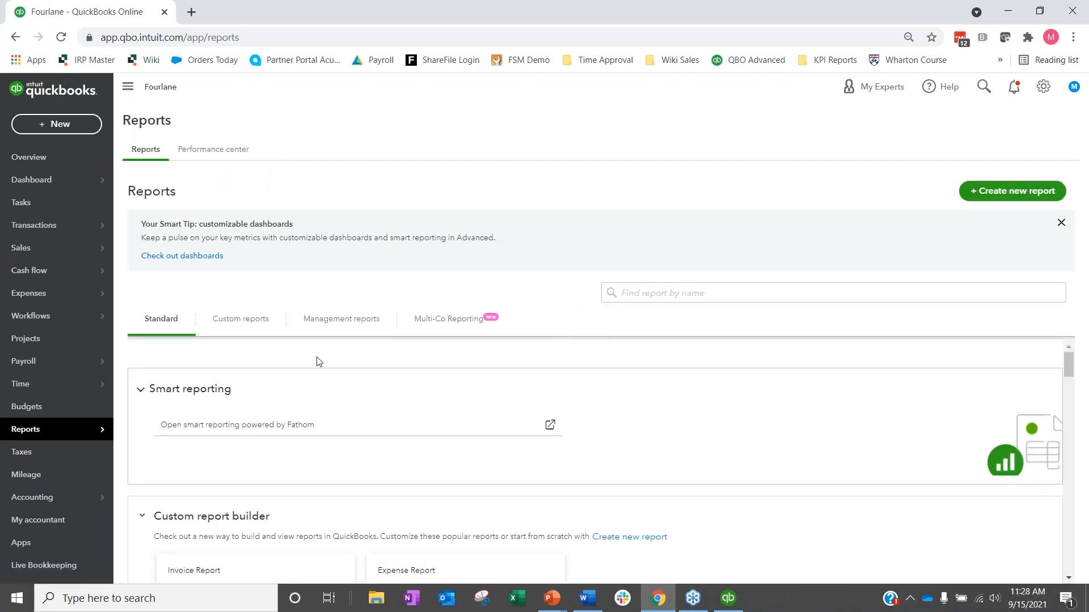
scroll(318, 368, down, 5)
scroll(319, 369, down, 10)
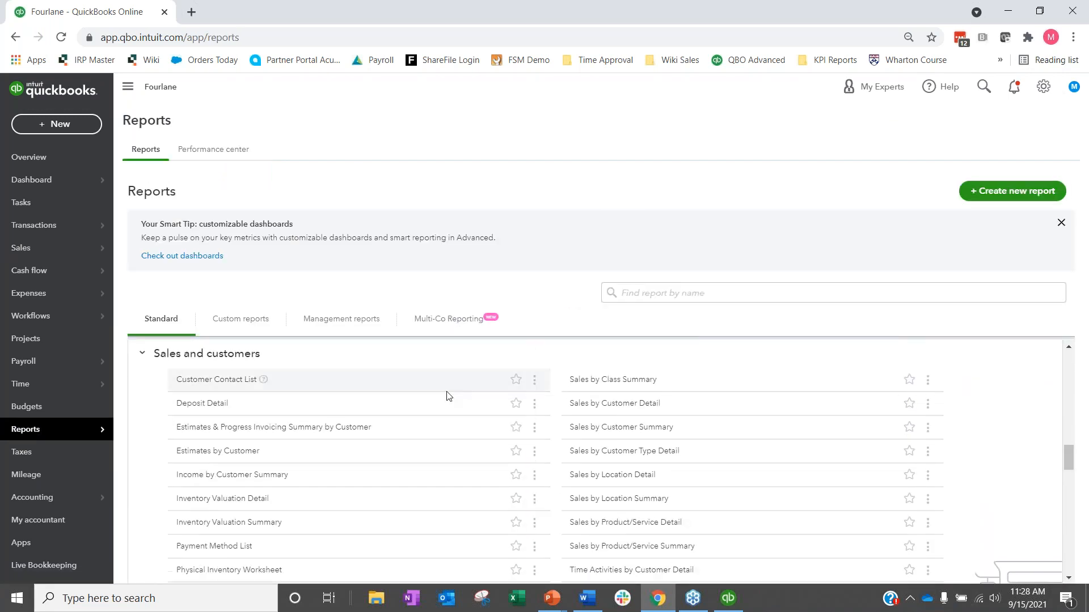
click(638, 546)
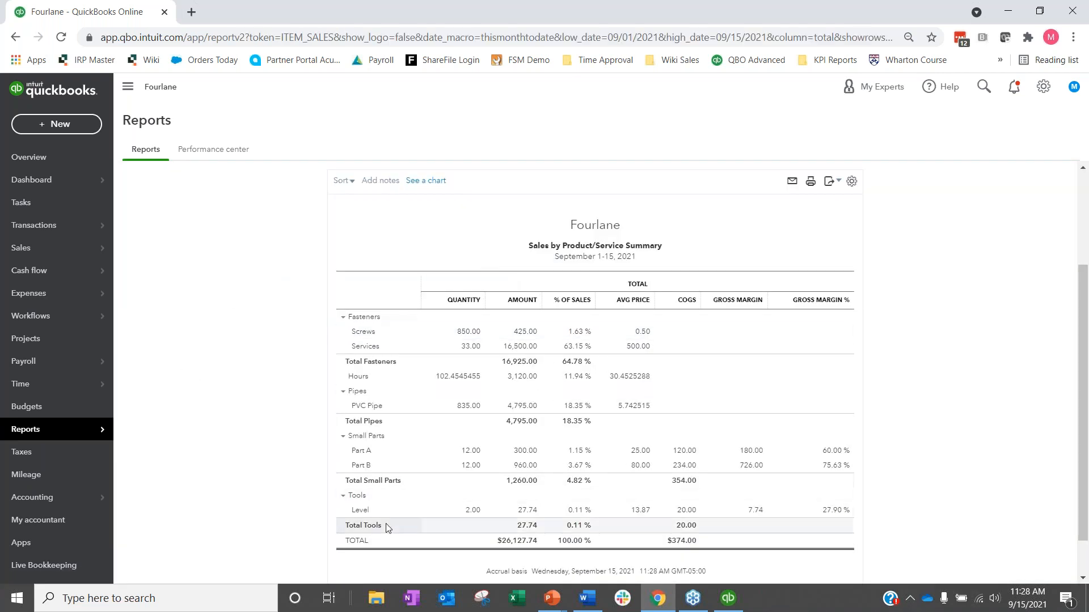
scroll(421, 511, down, 1)
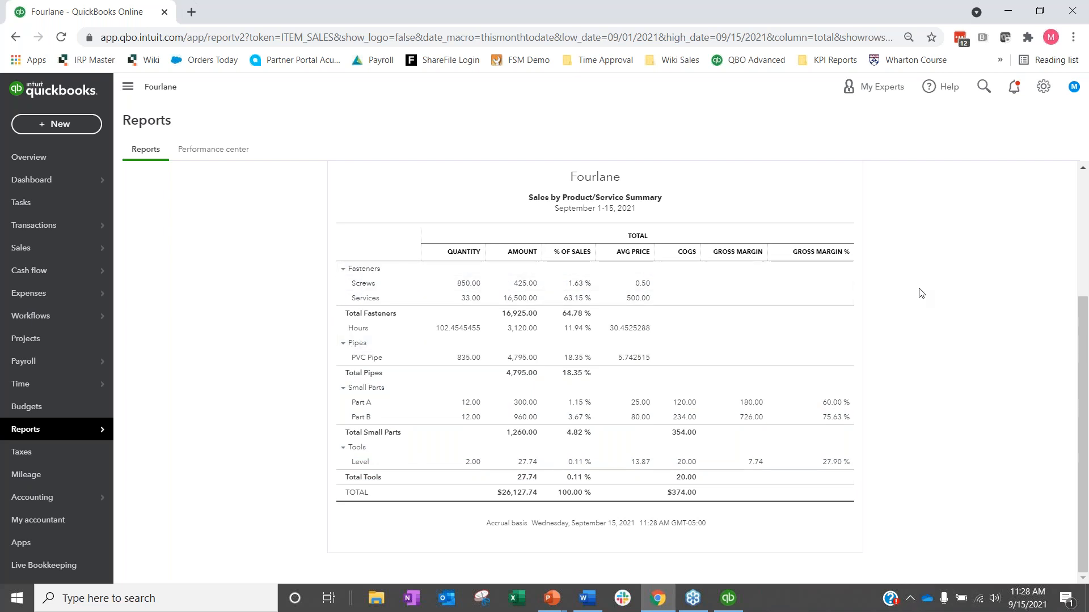
Switch to the running PowerPoint slide show and advance through the Future Courses slide
click(730, 596)
click(730, 596)
mouse_move(555, 605)
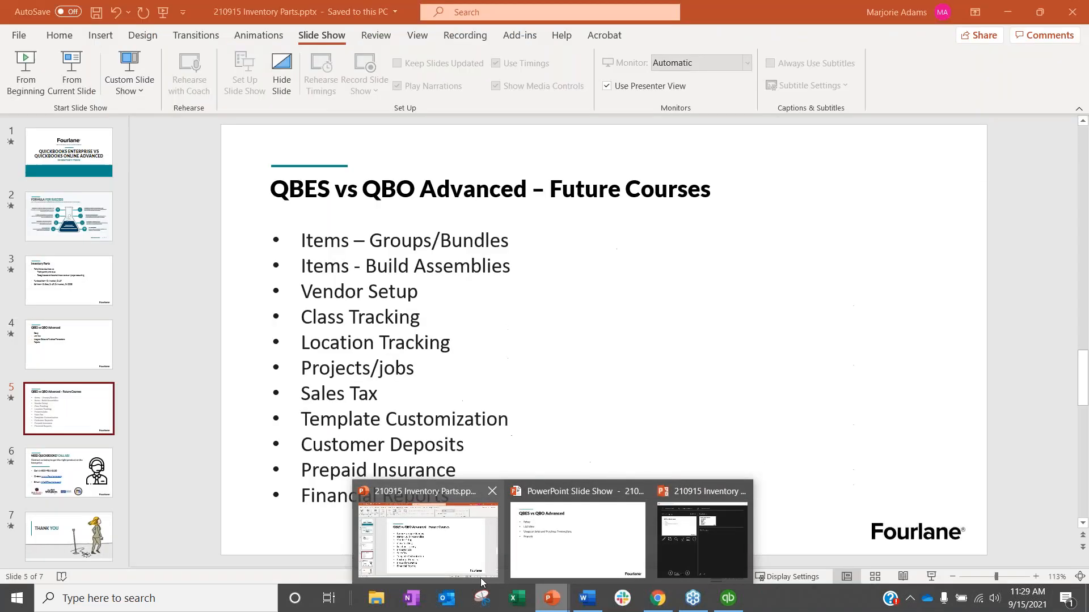
click(584, 524)
click(532, 347)
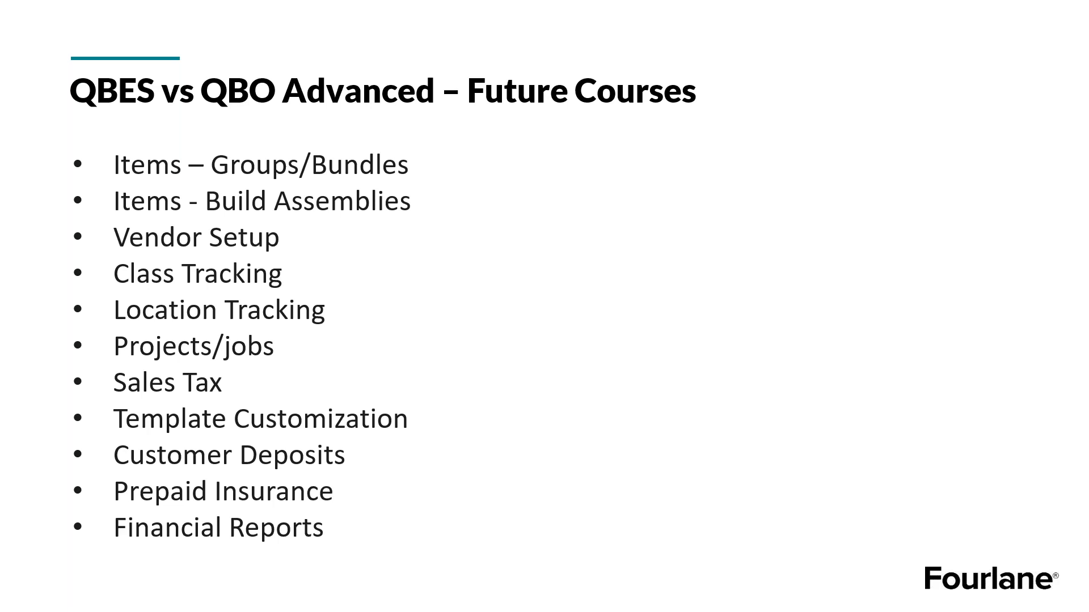
key(Right)
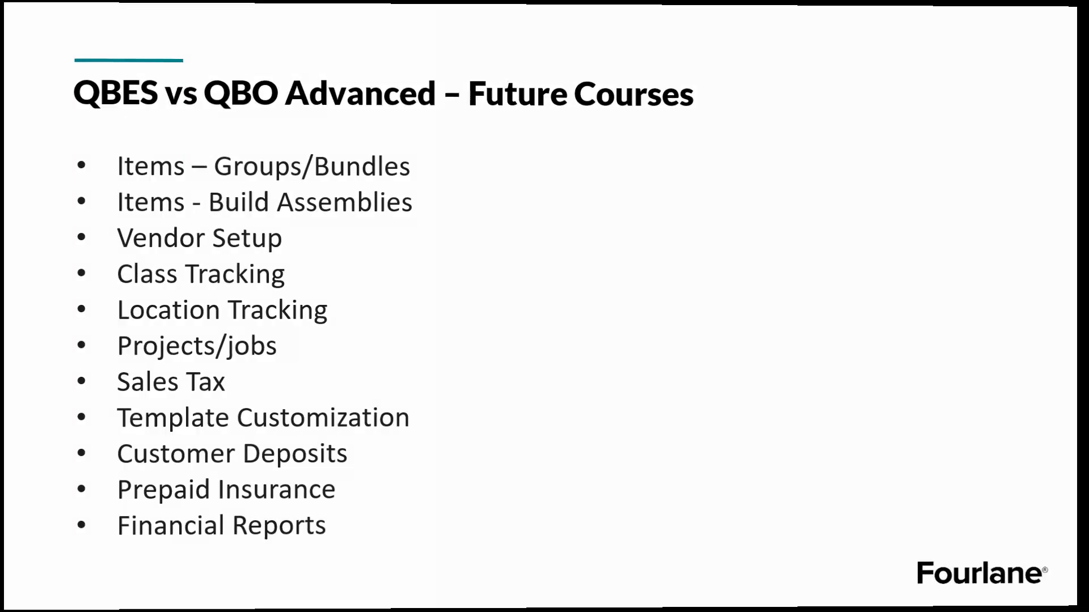